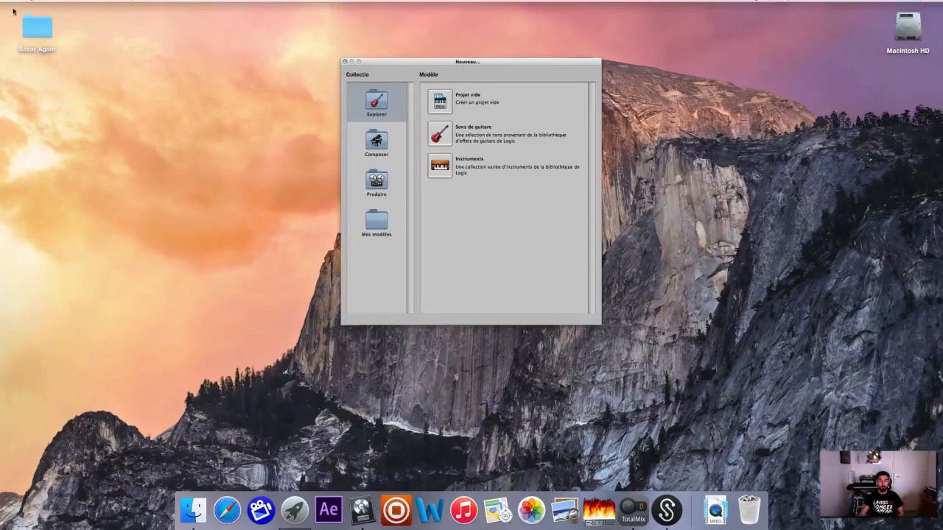
Create a new empty project from the Explorer collection and dismiss the audio device alerts.
{"action": "left_click", "coordinate": [79, 2]}
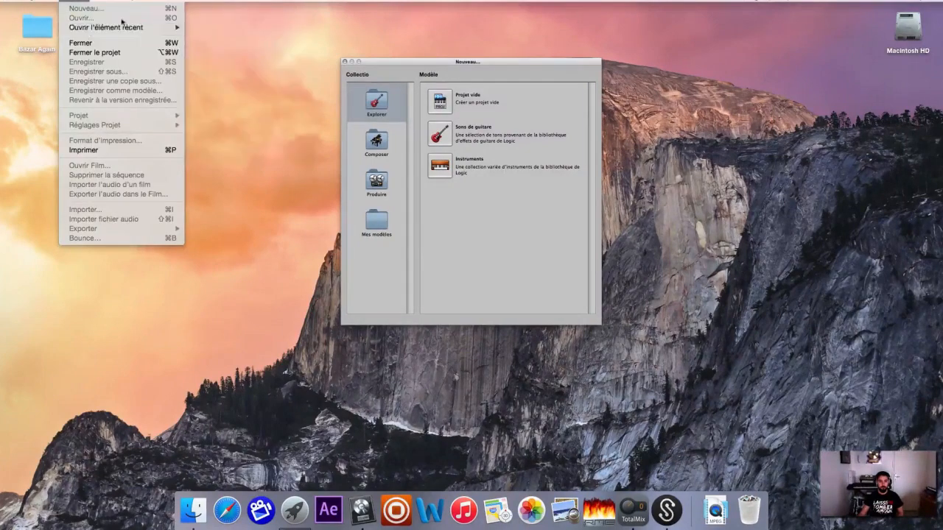
{"action": "left_click", "coordinate": [483, 84]}
{"action": "double_click", "coordinate": [439, 102]}
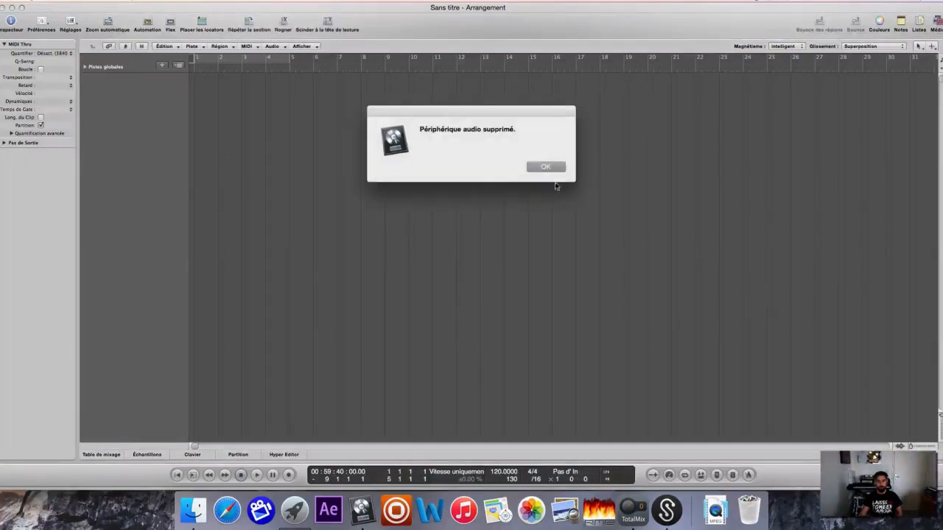
{"action": "left_click", "coordinate": [544, 168]}
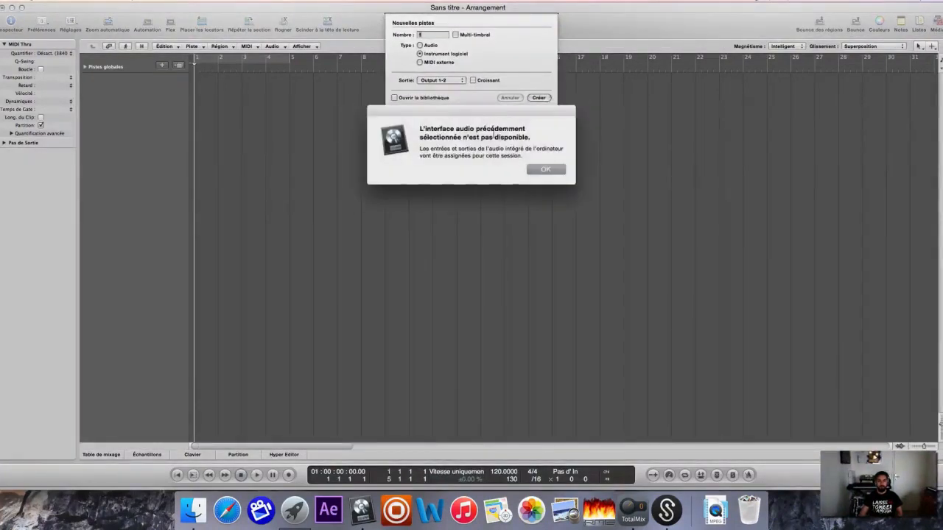
{"action": "left_click", "coordinate": [549, 171]}
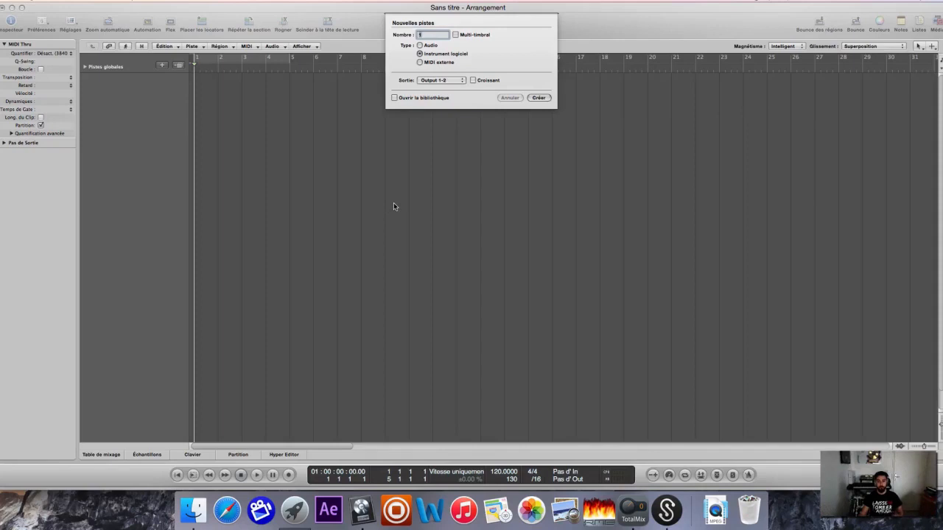
Create one mono audio track with no input and its output set to Output 1-2.
{"action": "left_click", "coordinate": [420, 45]}
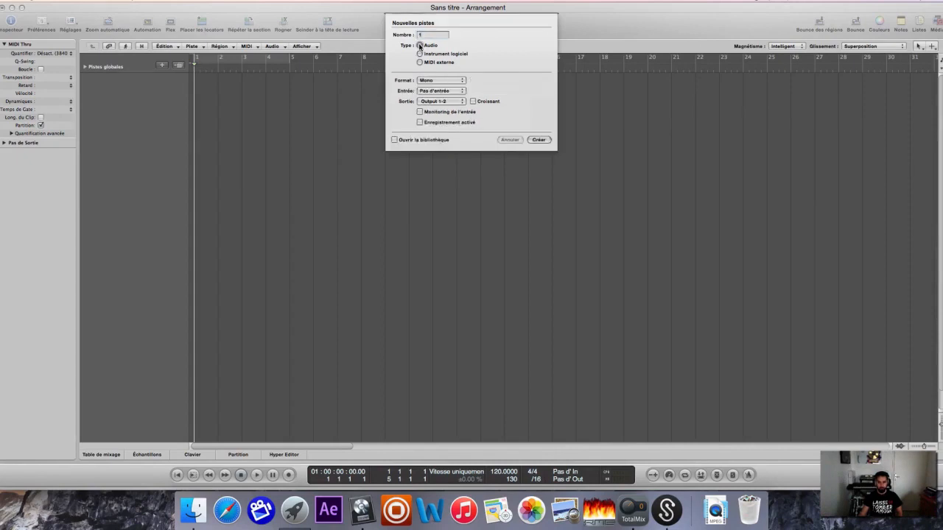
{"action": "left_click", "coordinate": [420, 53]}
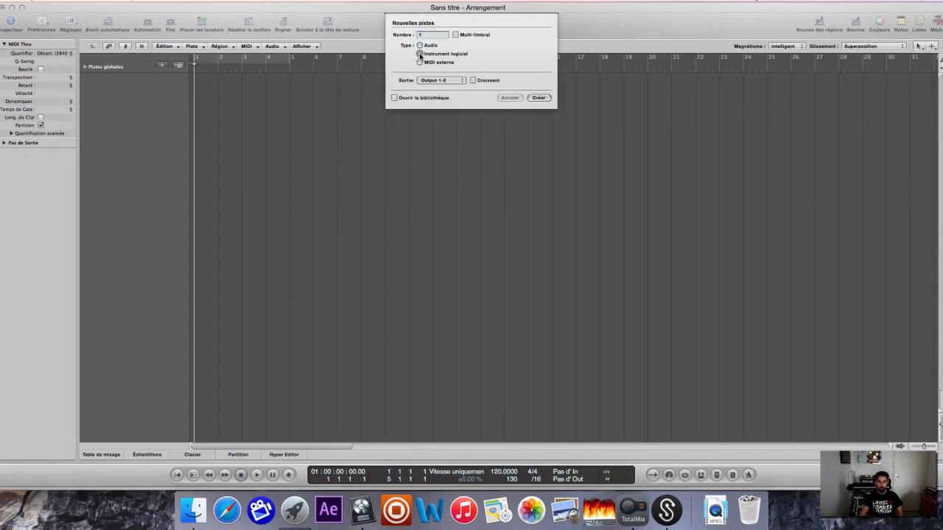
{"action": "left_click", "coordinate": [419, 63]}
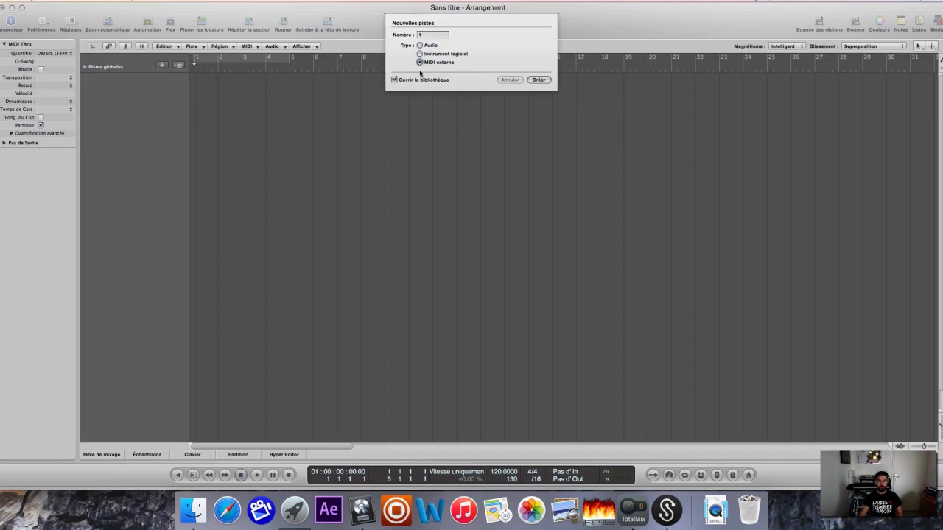
{"action": "left_click", "coordinate": [419, 45]}
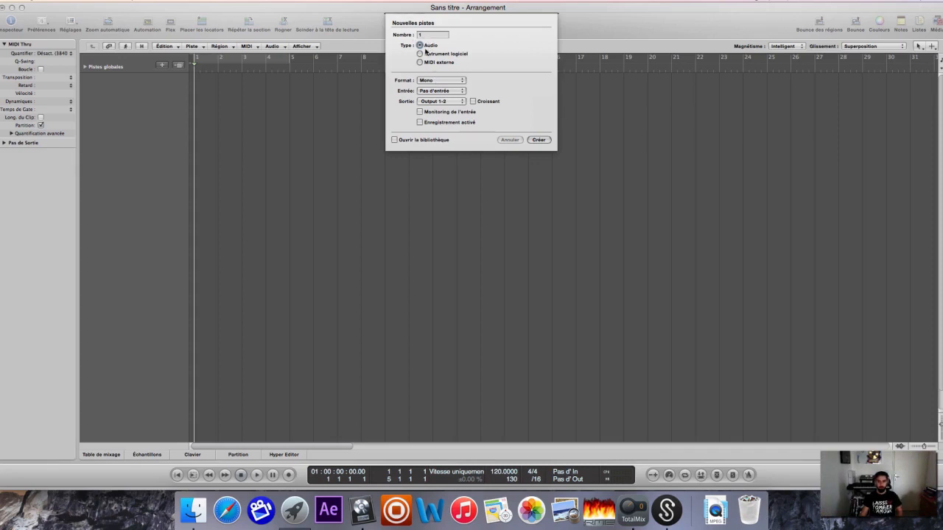
{"action": "left_click", "coordinate": [440, 92]}
{"action": "mouse_move", "coordinate": [440, 104]}
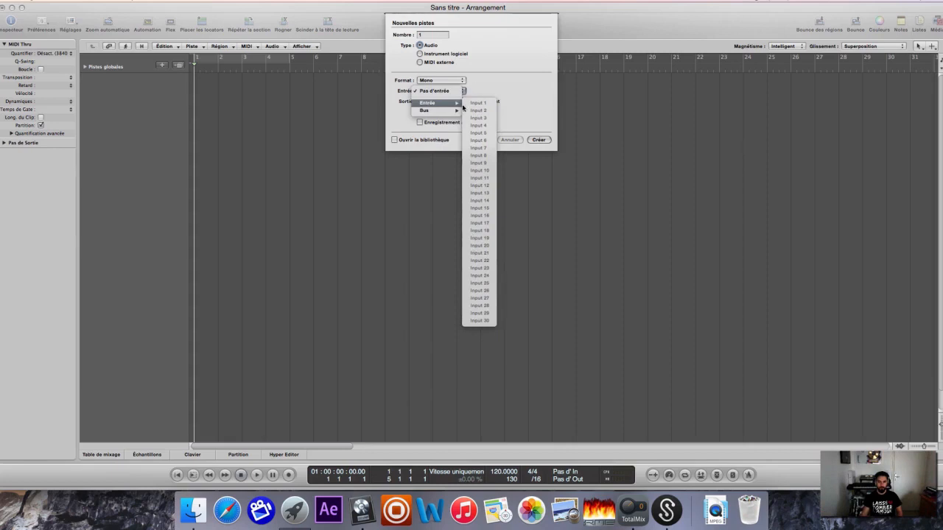
{"action": "left_click", "coordinate": [502, 75]}
{"action": "left_click", "coordinate": [448, 103]}
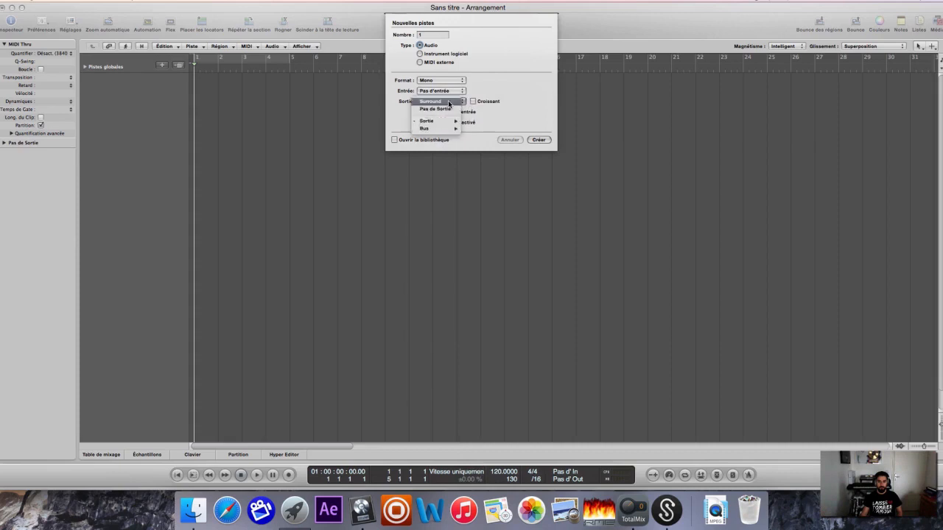
{"action": "left_click", "coordinate": [509, 92]}
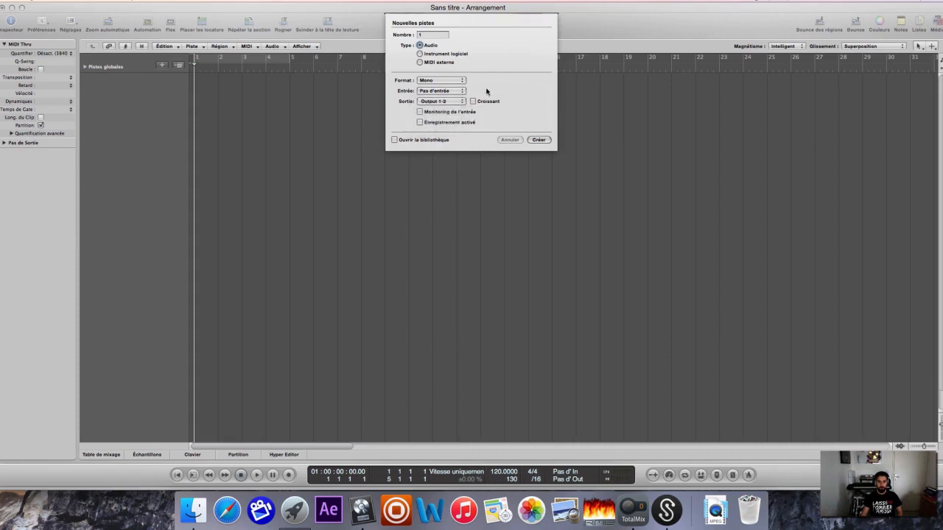
{"action": "left_click", "coordinate": [542, 140]}
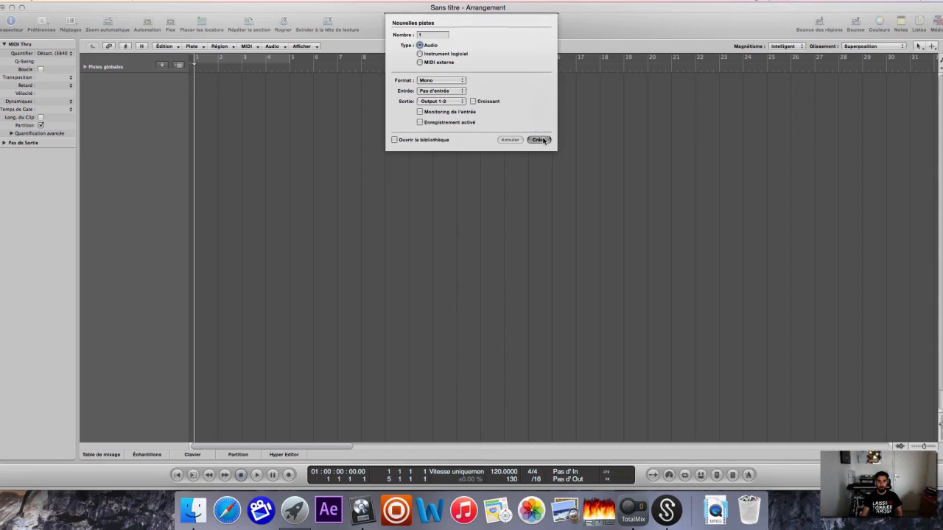
Add one software instrument track routed to Output 1-2.
{"action": "left_click", "coordinate": [163, 66]}
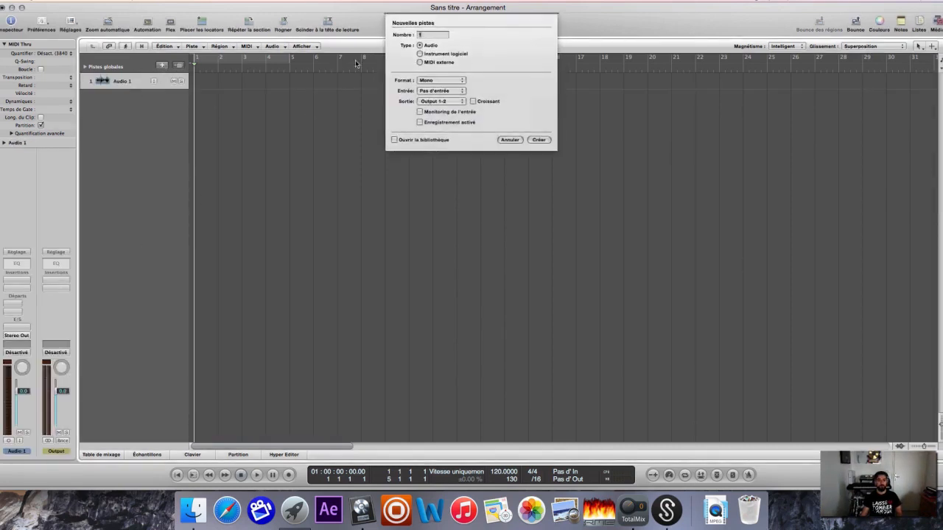
{"action": "left_click", "coordinate": [420, 54]}
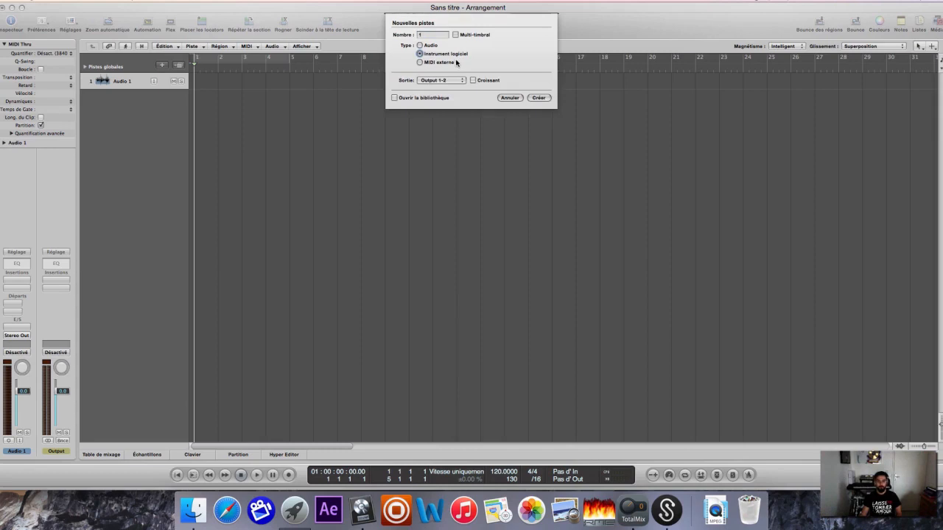
{"action": "left_click", "coordinate": [540, 98]}
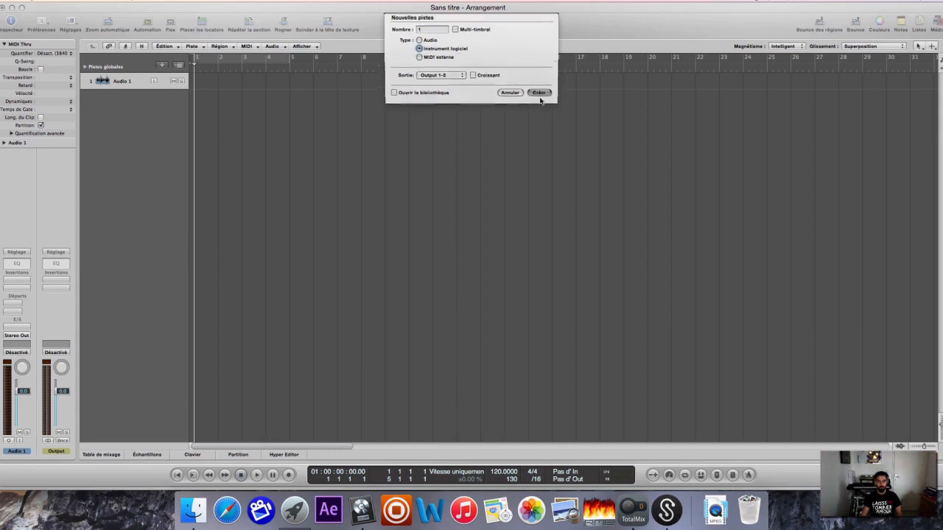
{"action": "left_click", "coordinate": [13, 327]}
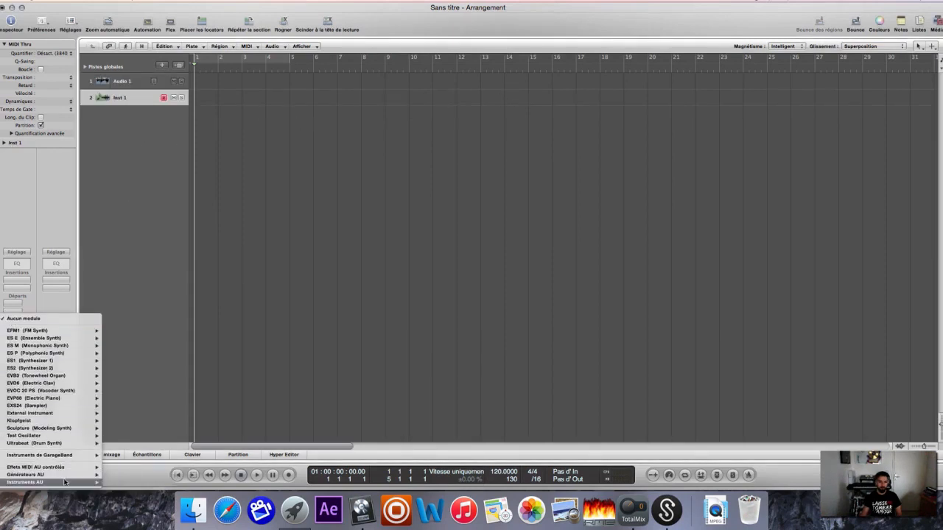
{"action": "mouse_move", "coordinate": [44, 482]}
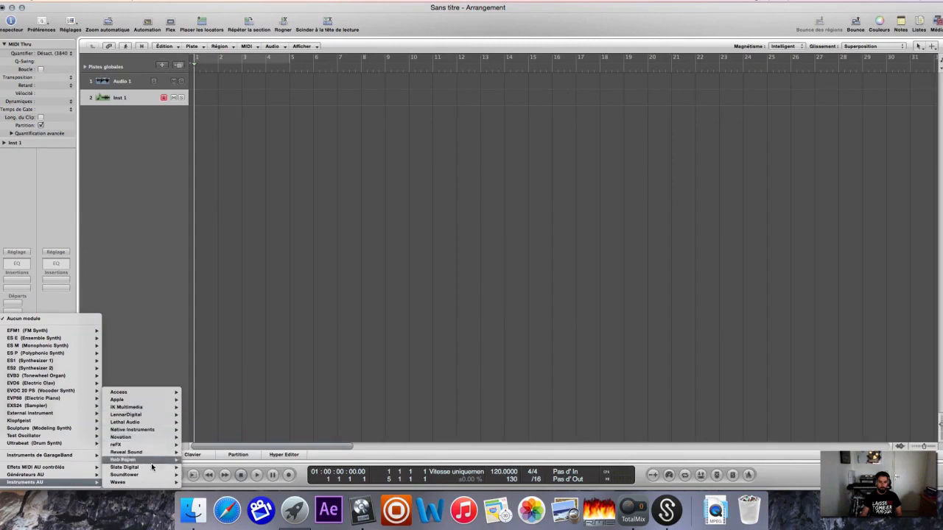
{"action": "mouse_move", "coordinate": [143, 417]}
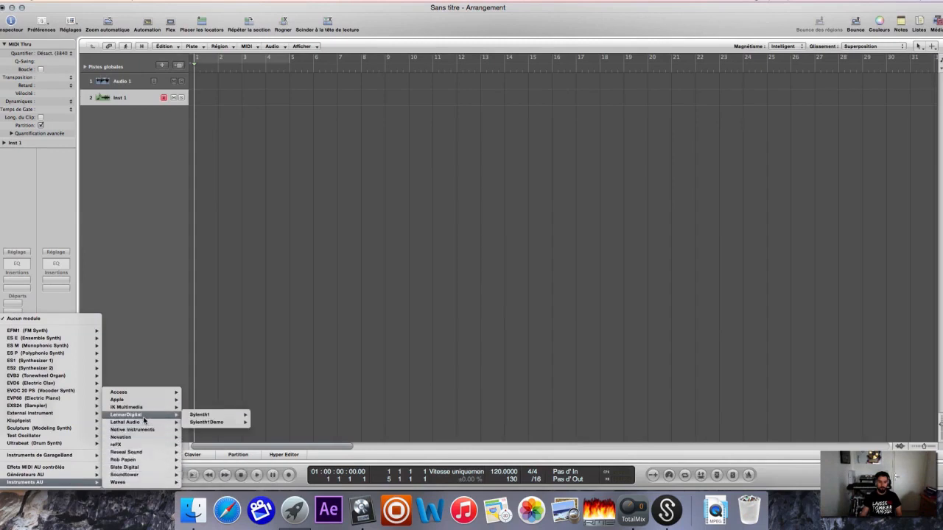
{"action": "left_click", "coordinate": [247, 141]}
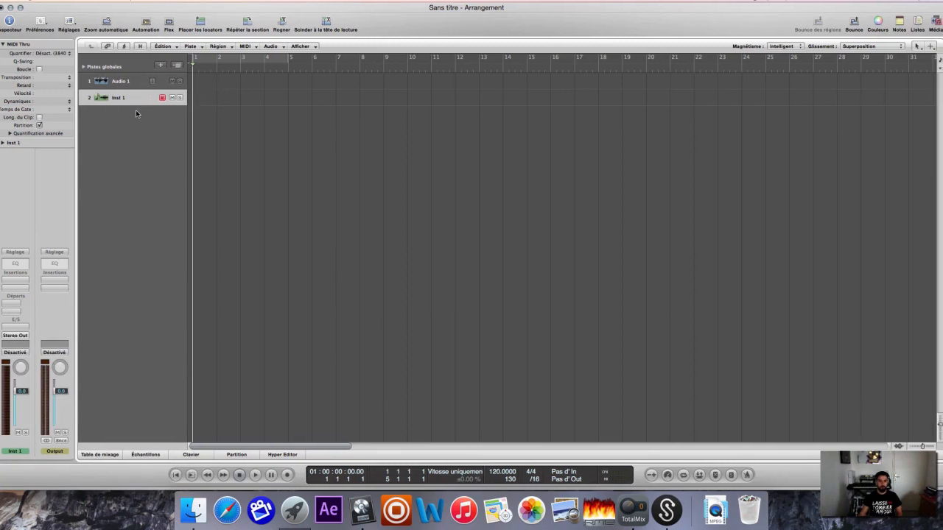
Add a second software instrument track and delete the Audio 1 track.
{"action": "left_click", "coordinate": [164, 67]}
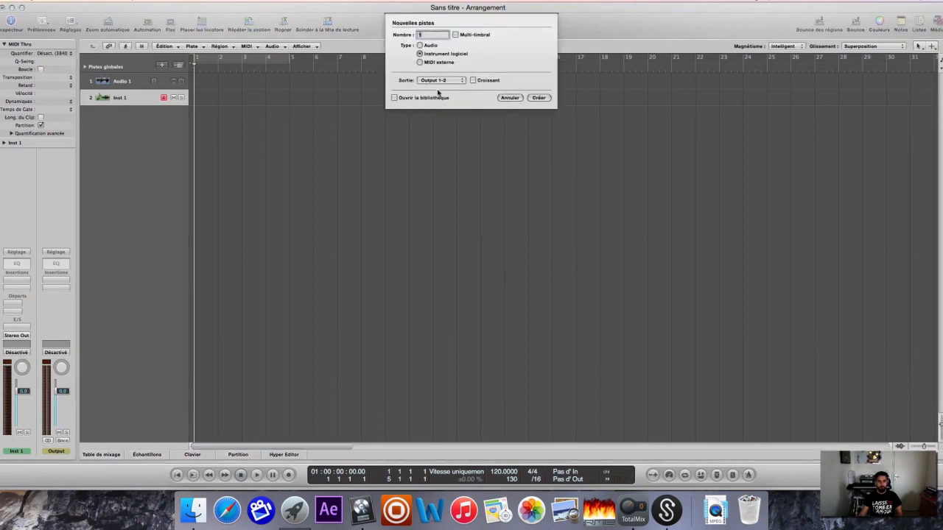
{"action": "left_click", "coordinate": [420, 63]}
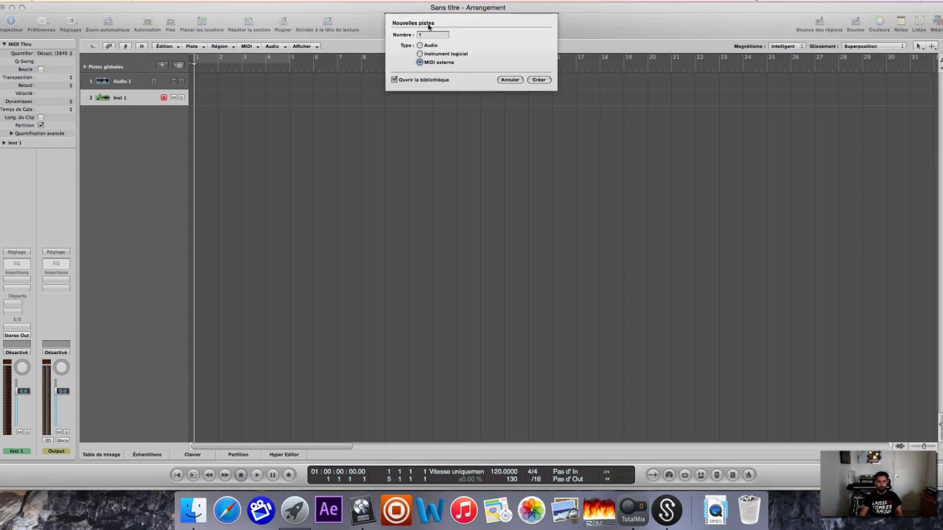
{"action": "left_click", "coordinate": [420, 54]}
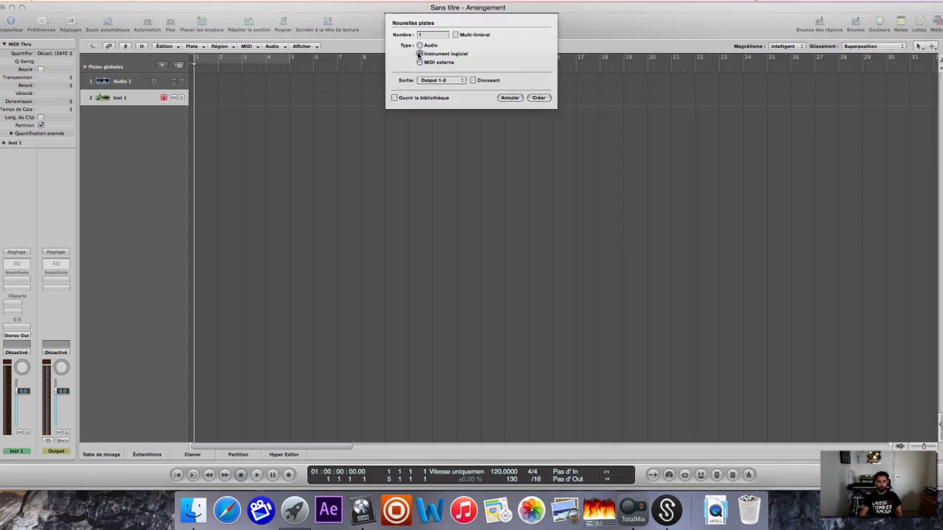
{"action": "left_click", "coordinate": [537, 98]}
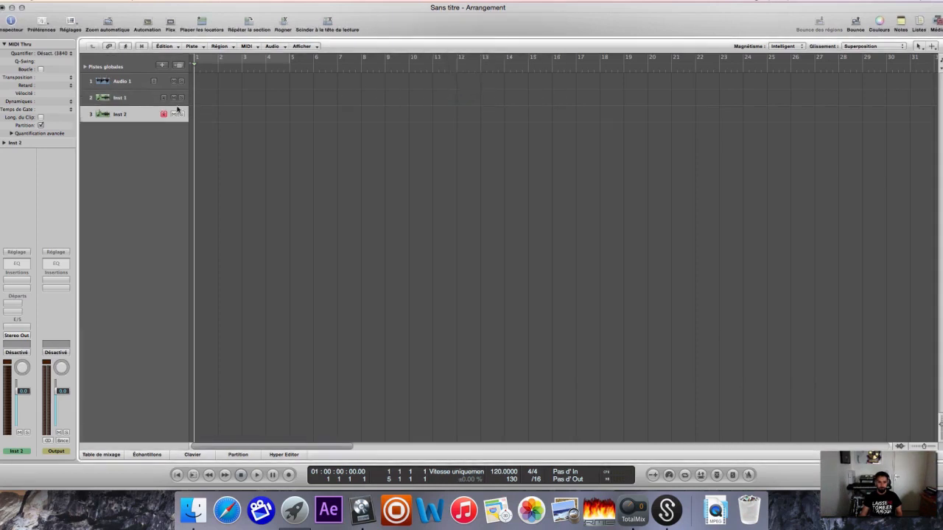
{"action": "left_click", "coordinate": [122, 82]}
{"action": "key", "text": "super+BackSpace"}
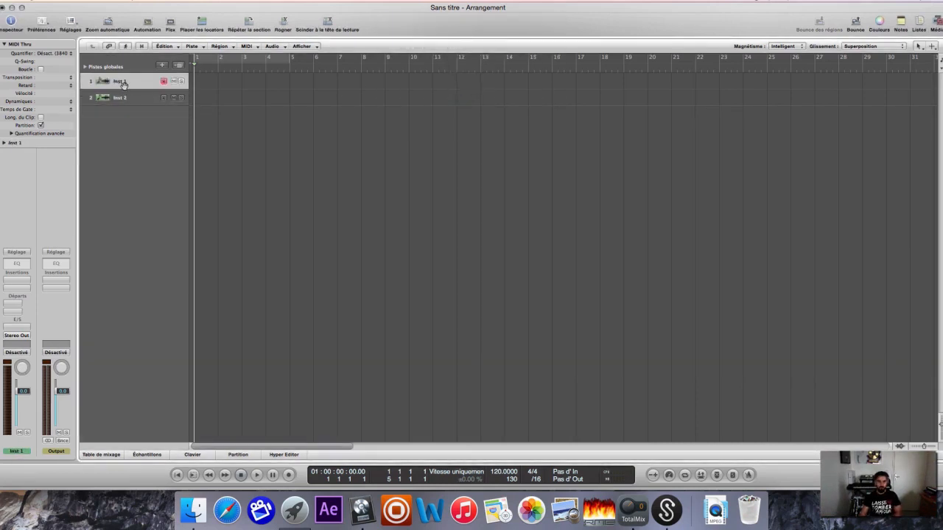
Turn on the cycle range from bar 1 to bar 5 and set the project tempo to 100 BPM.
{"action": "left_click", "coordinate": [263, 58]}
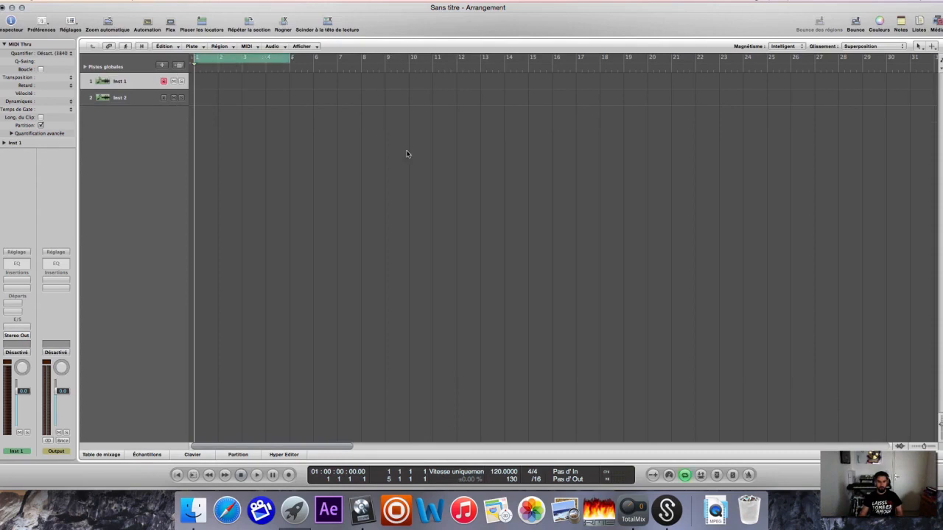
{"action": "left_click", "coordinate": [935, 448]}
{"action": "left_click", "coordinate": [934, 447]}
{"action": "left_click", "coordinate": [935, 447]}
{"action": "left_click", "coordinate": [934, 447]}
{"action": "left_click", "coordinate": [935, 447]}
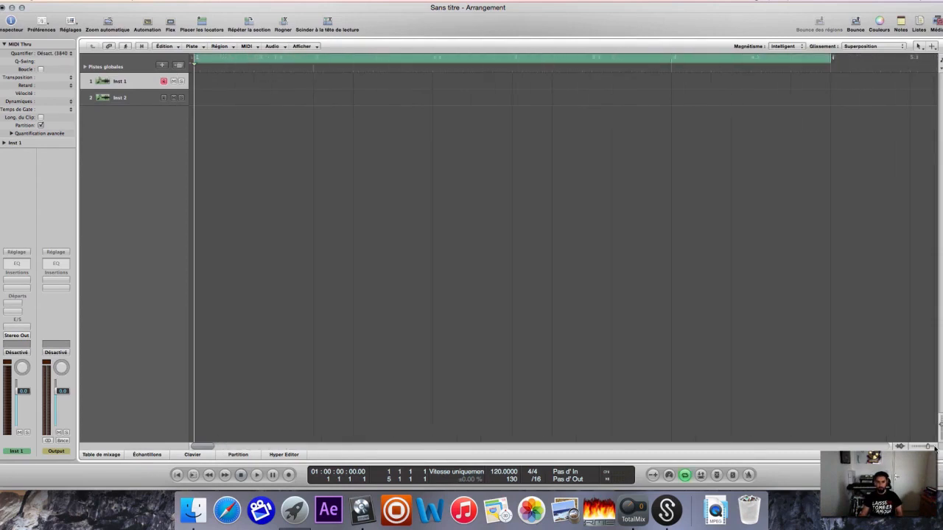
{"action": "double_click", "coordinate": [497, 473]}
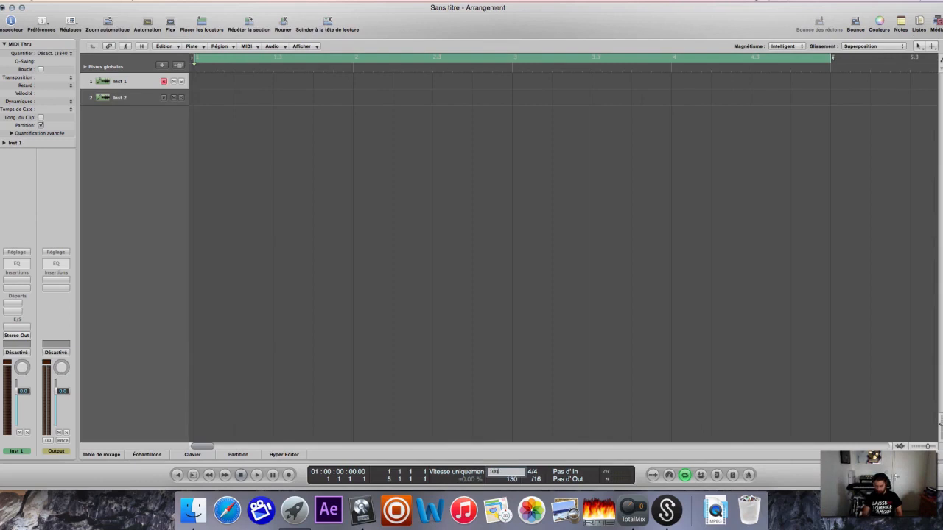
{"action": "key", "text": "Return"}
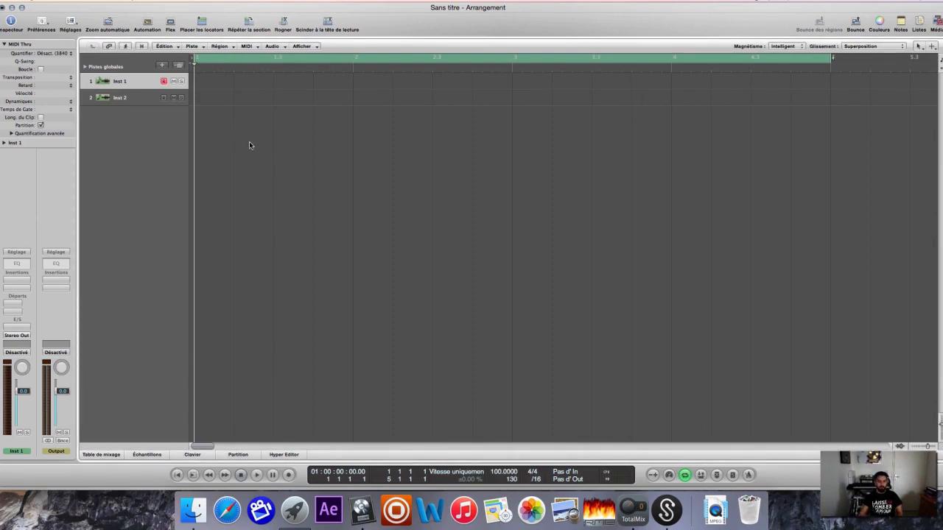
Load the reFX Nexus 2 instrument in stereo on the Inst 1 track and move its window clear of the track list.
{"action": "left_click", "coordinate": [16, 328]}
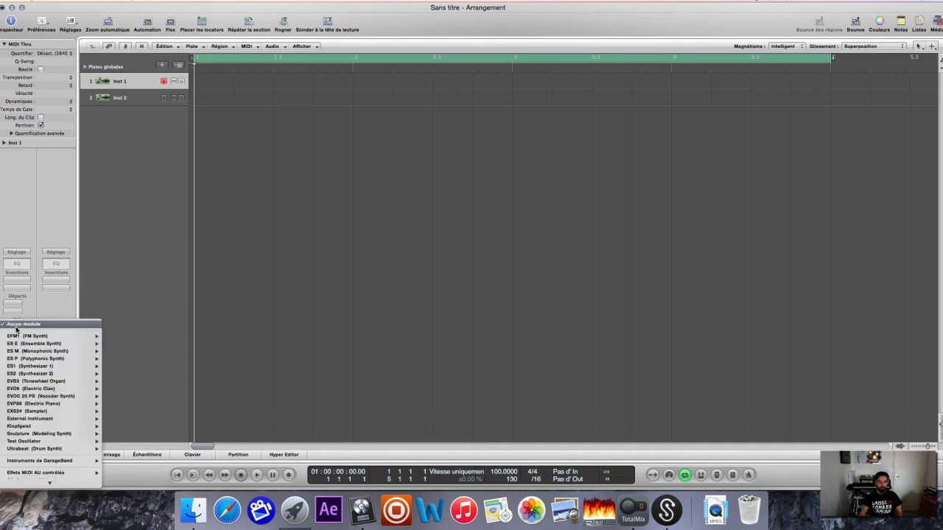
{"action": "left_click", "coordinate": [55, 305]}
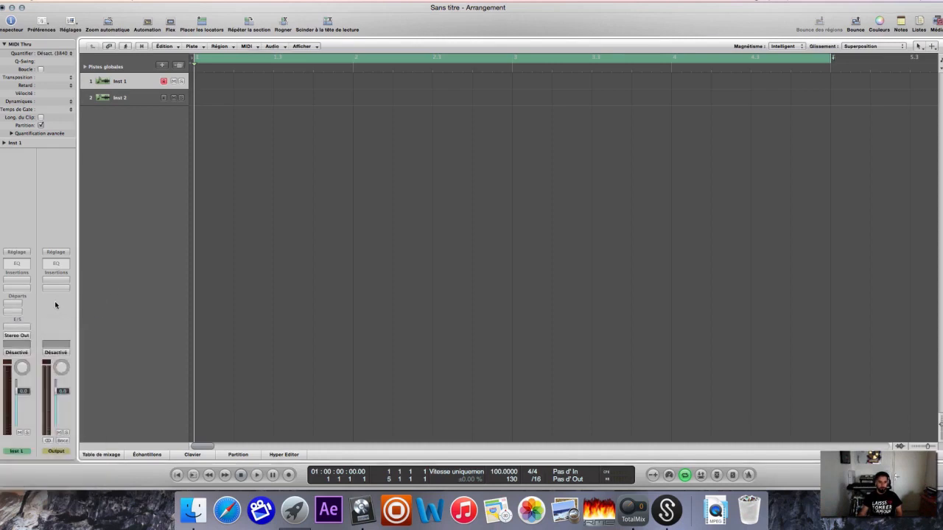
{"action": "left_click", "coordinate": [17, 328]}
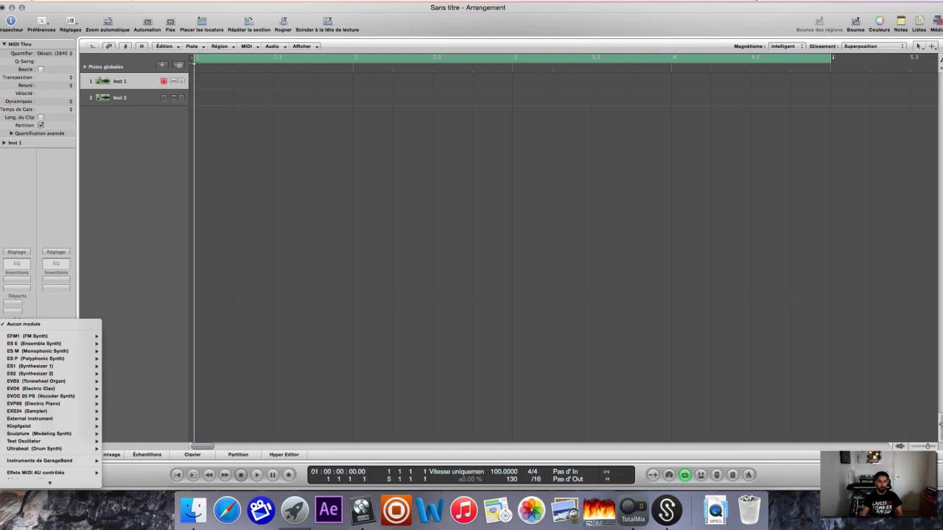
{"action": "mouse_move", "coordinate": [50, 483]}
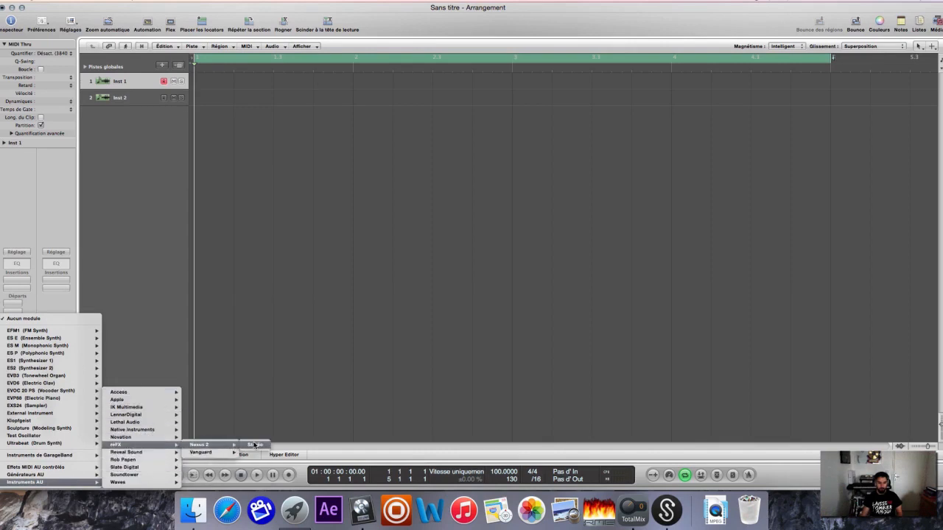
{"action": "left_click", "coordinate": [239, 449]}
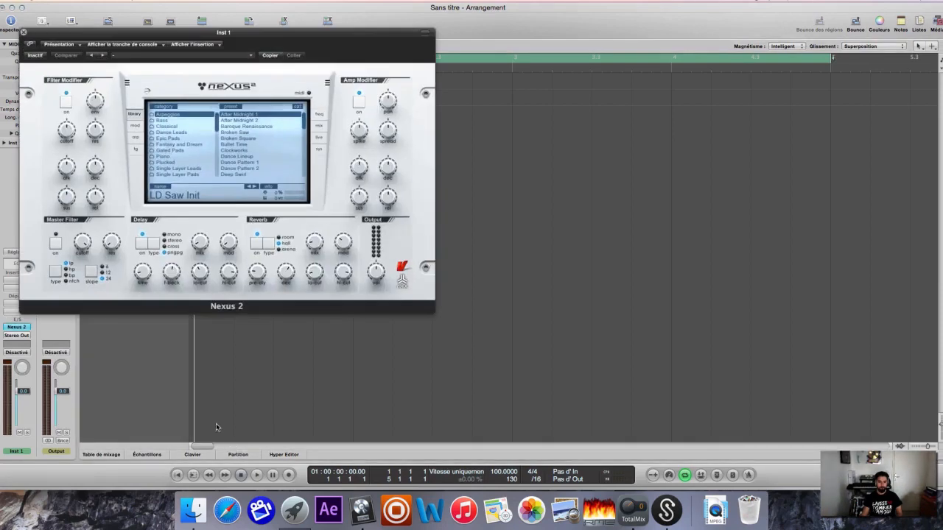
{"action": "left_click_drag", "start_coordinate": [189, 33], "coordinate": [463, 16]}
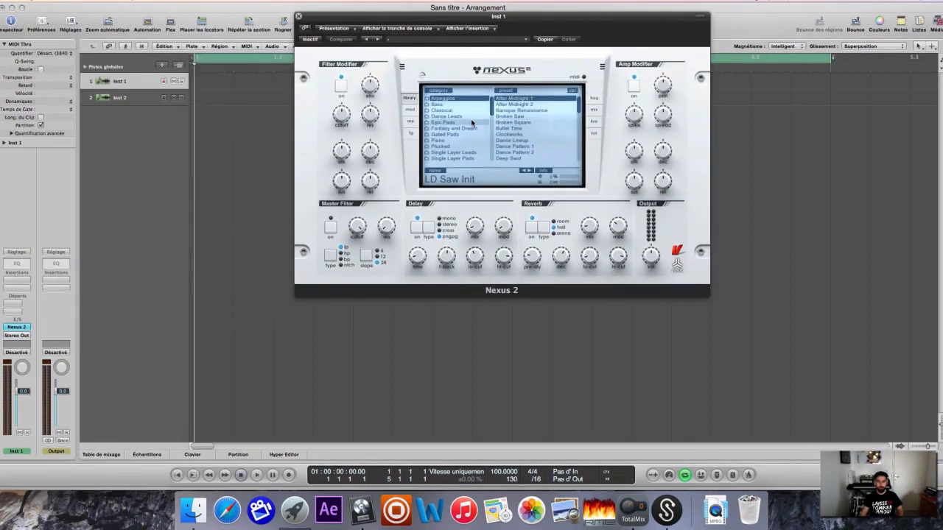
Load the ST True Staccato! 1 preset from the XP Hollywood category in Nexus 2 and move its window aside.
{"action": "scroll", "coordinate": [470, 129], "scroll_direction": "down", "scroll_amount": 10}
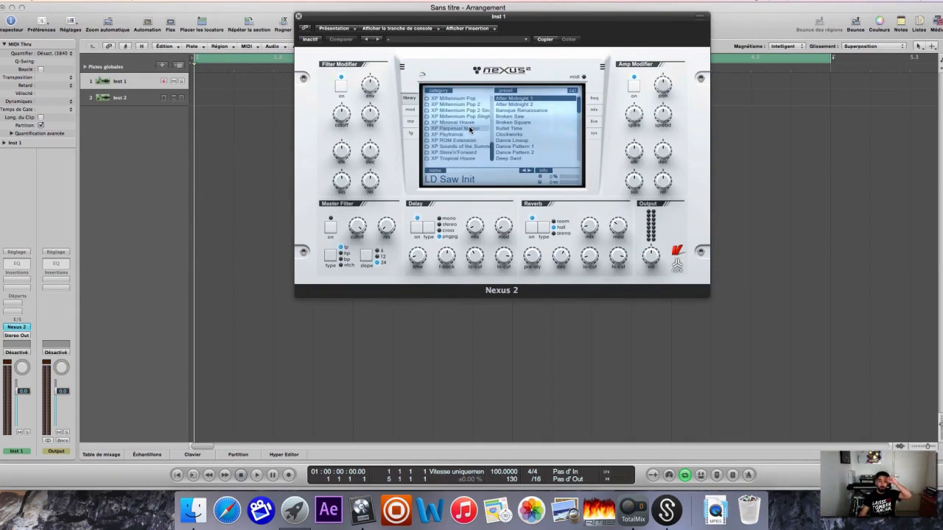
{"action": "scroll", "coordinate": [470, 129], "scroll_direction": "up", "scroll_amount": 5}
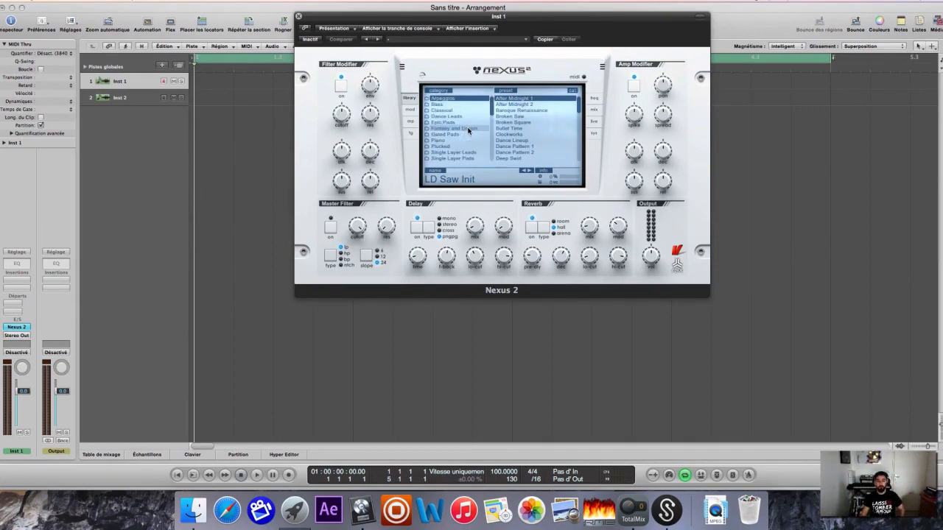
{"action": "scroll", "coordinate": [469, 130], "scroll_direction": "down", "scroll_amount": 5}
{"action": "scroll", "coordinate": [468, 130], "scroll_direction": "up", "scroll_amount": 2}
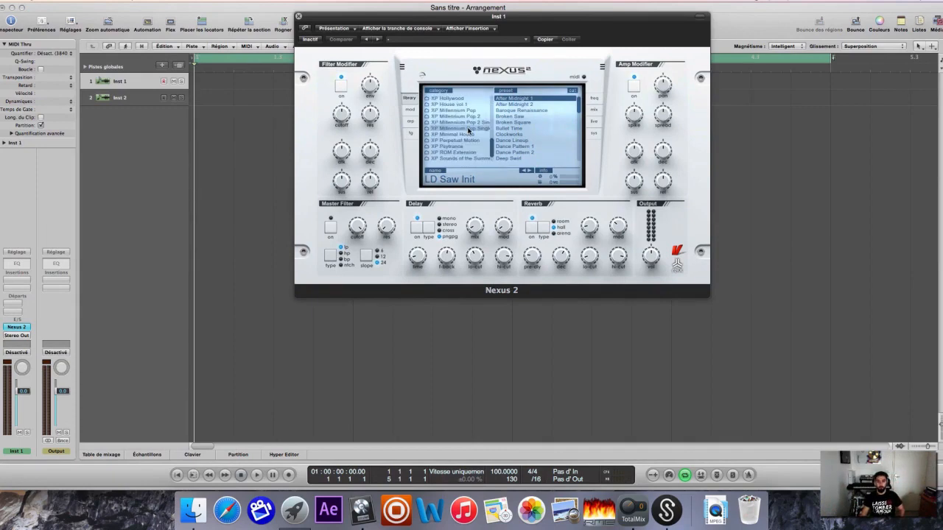
{"action": "left_click", "coordinate": [459, 99]}
{"action": "scroll", "coordinate": [540, 140], "scroll_direction": "down", "scroll_amount": 10}
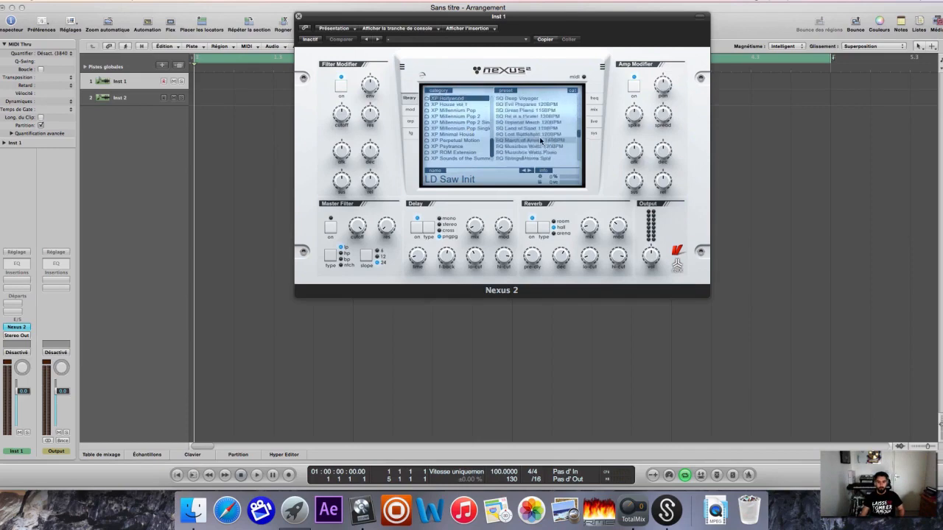
{"action": "scroll", "coordinate": [541, 140], "scroll_direction": "down", "scroll_amount": 10}
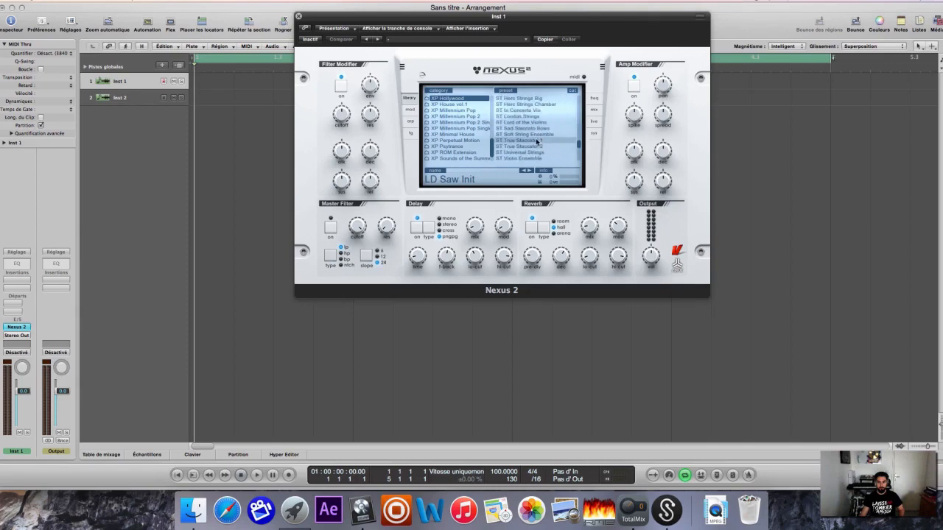
{"action": "left_click", "coordinate": [537, 140]}
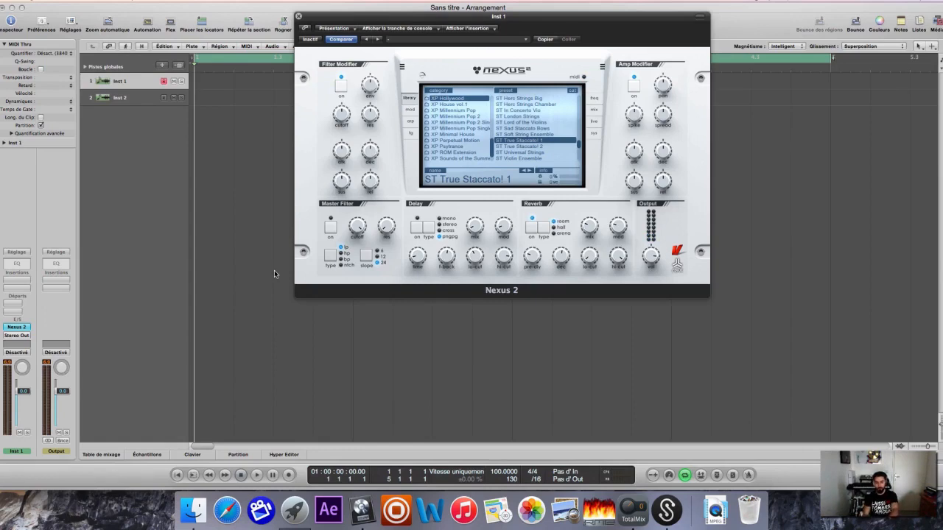
{"action": "left_click_drag", "start_coordinate": [368, 19], "coordinate": [489, 35]}
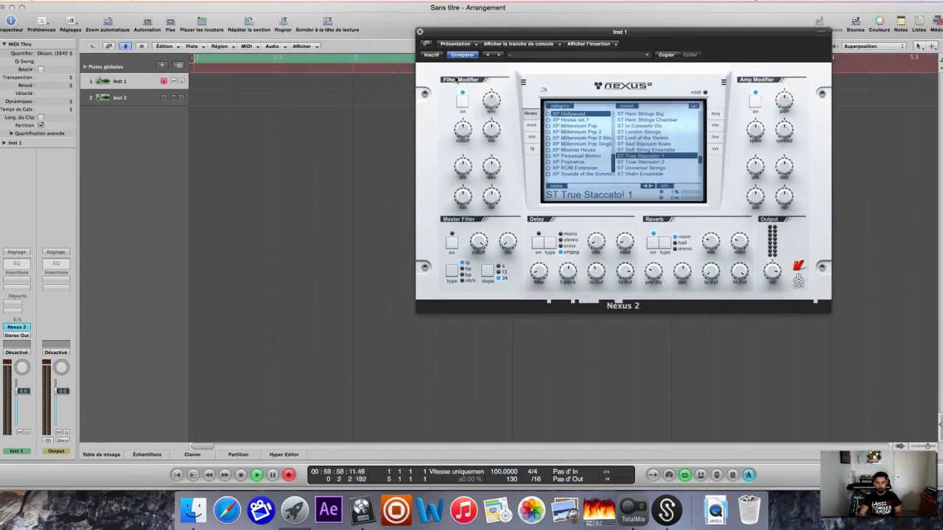
Stop the transport, route the metronome click to output 1-2 in the project settings, and turn the metronome on.
{"action": "key", "text": "space"}
{"action": "right_click", "coordinate": [749, 476]}
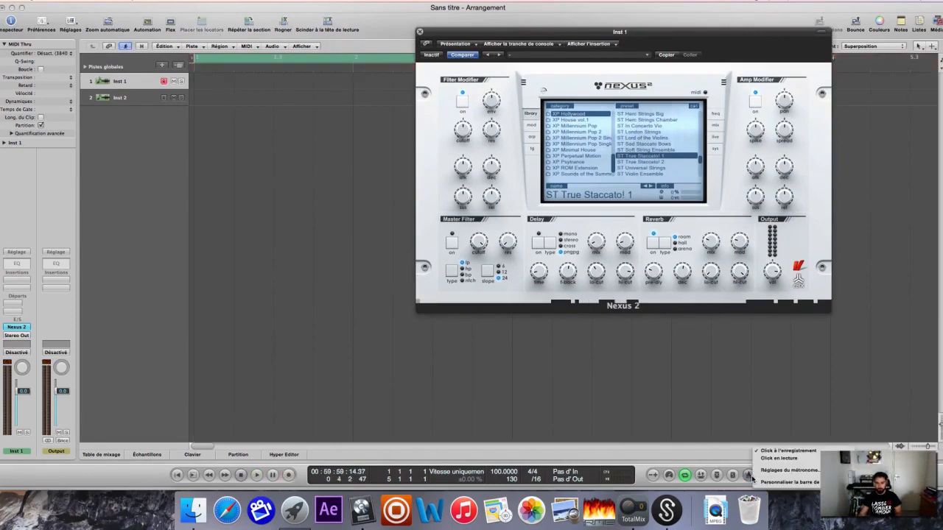
{"action": "left_click", "coordinate": [789, 472]}
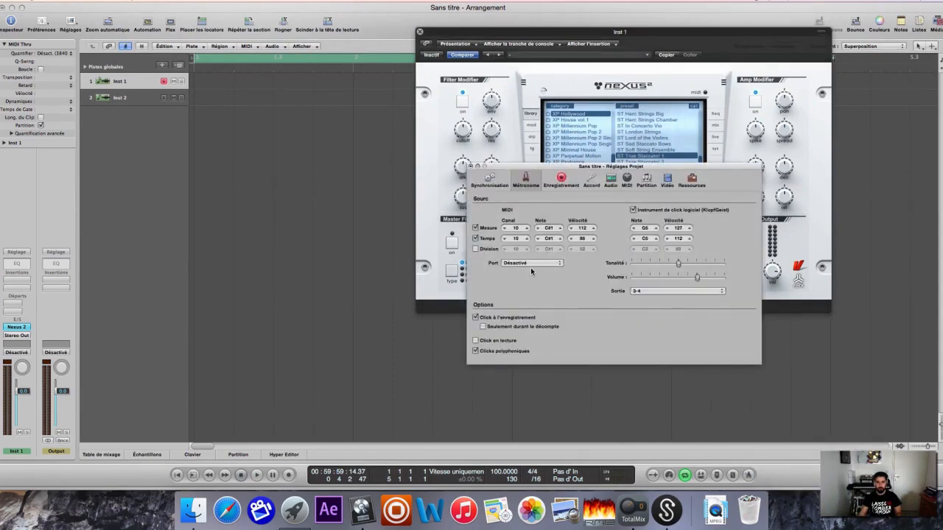
{"action": "left_click", "coordinate": [667, 292]}
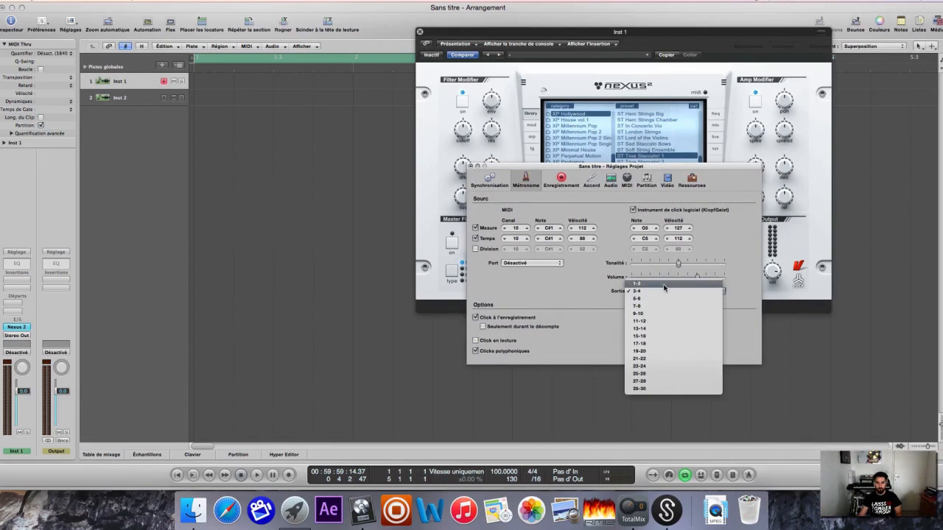
{"action": "left_click", "coordinate": [665, 284]}
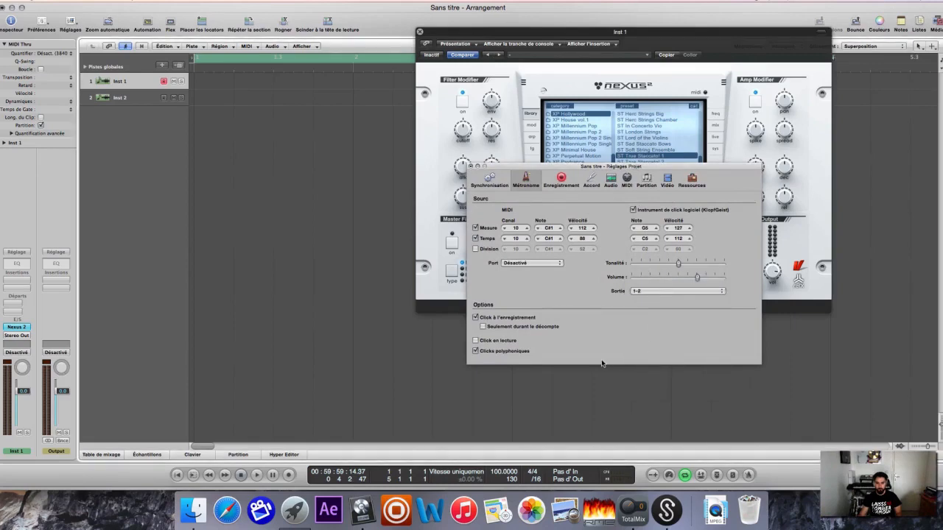
{"action": "left_click", "coordinate": [472, 167]}
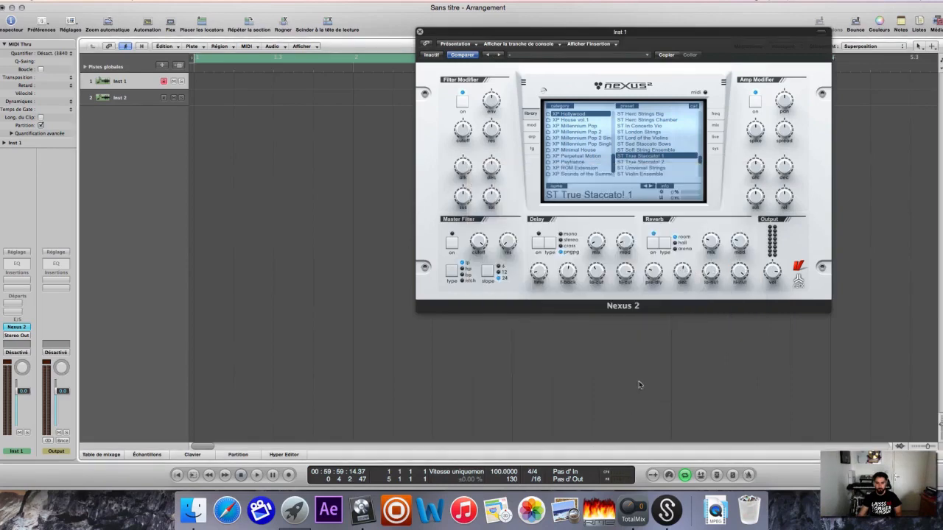
{"action": "left_click", "coordinate": [748, 475]}
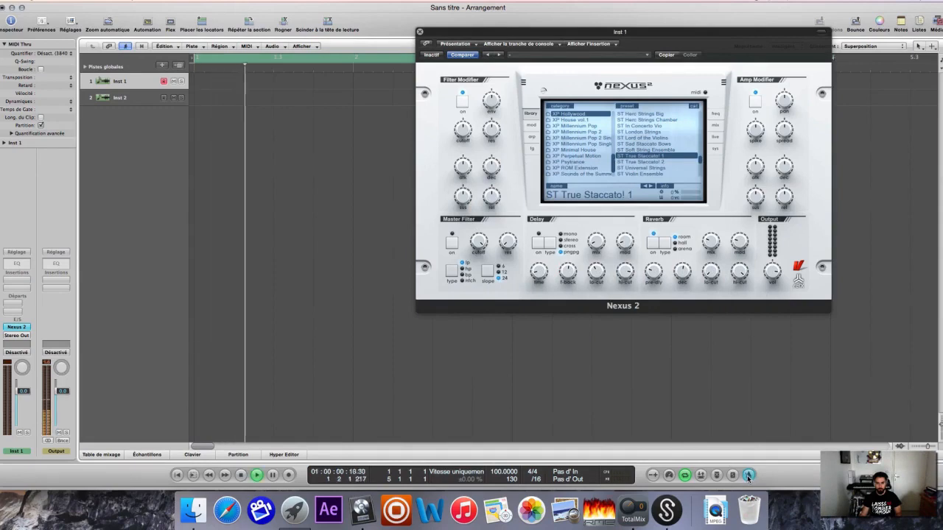
{"action": "key", "text": "r"}
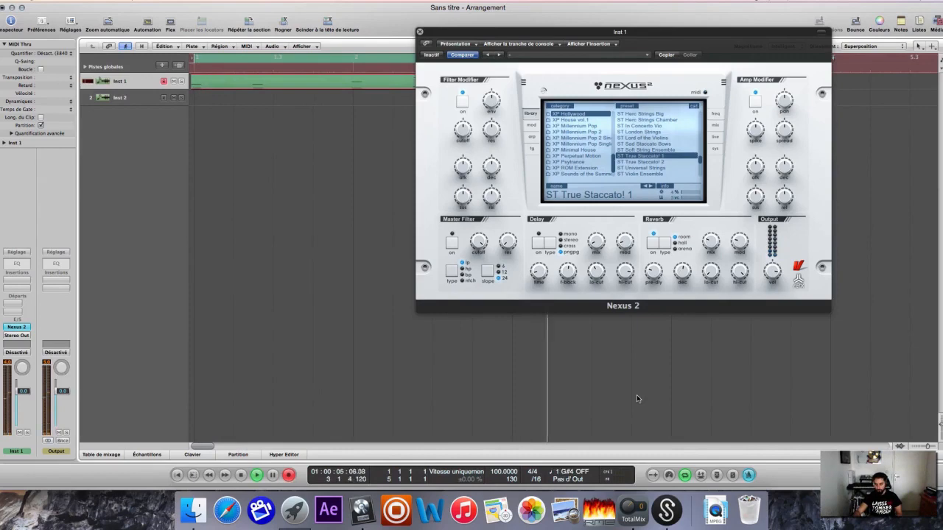
{"action": "key", "text": "space"}
{"action": "left_click", "coordinate": [321, 89]}
{"action": "key", "text": "Delete"}
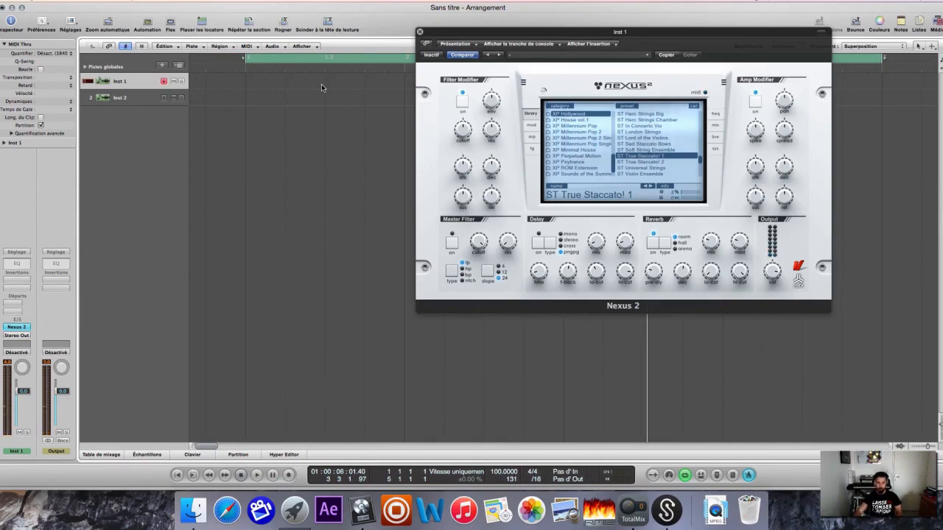
Record a staccato chord part on the Inst 1 track over bars 1 to 5 and close the Nexus 2 window.
{"action": "key", "text": "r"}
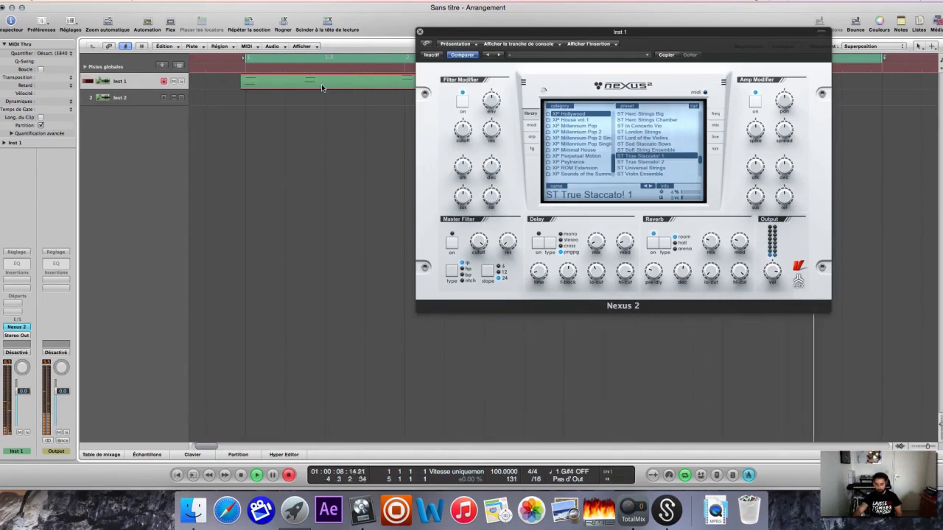
{"action": "key", "text": "space"}
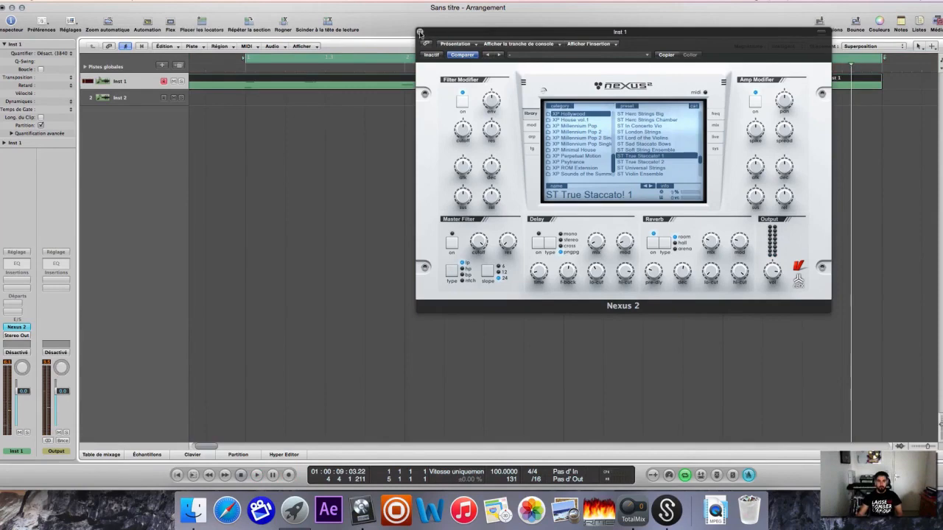
{"action": "left_click", "coordinate": [419, 32]}
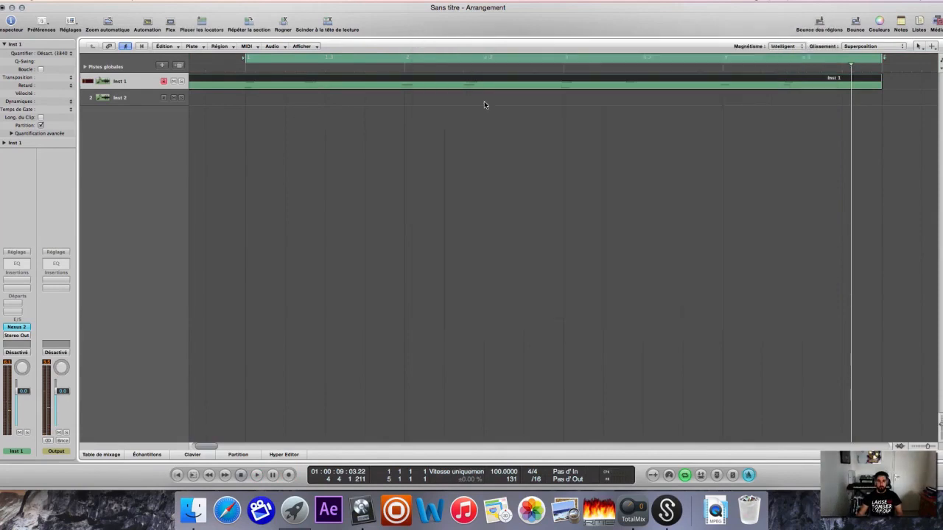
Quantize the Inst 1 region to 1/16 note, checking its notes in the piano roll before closing that editor.
{"action": "key", "text": "z"}
{"action": "double_click", "coordinate": [521, 87]}
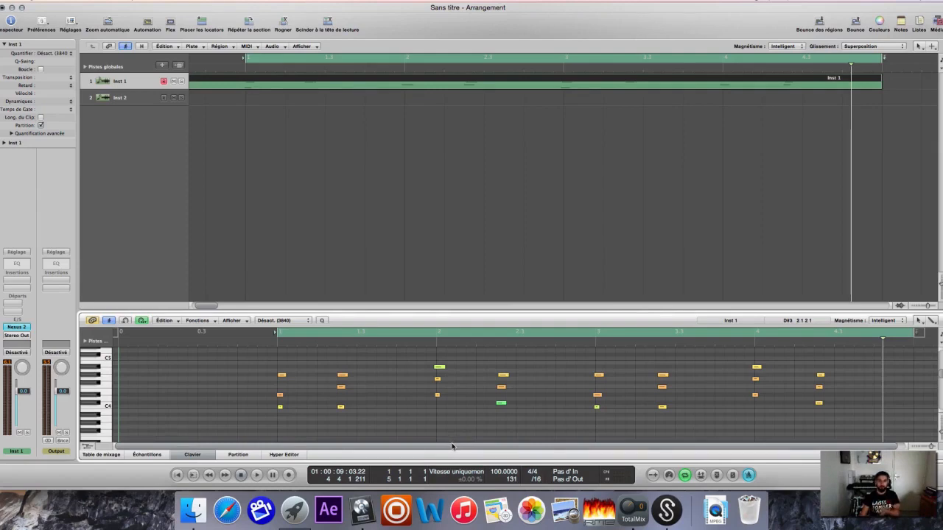
{"action": "left_click", "coordinate": [43, 56]}
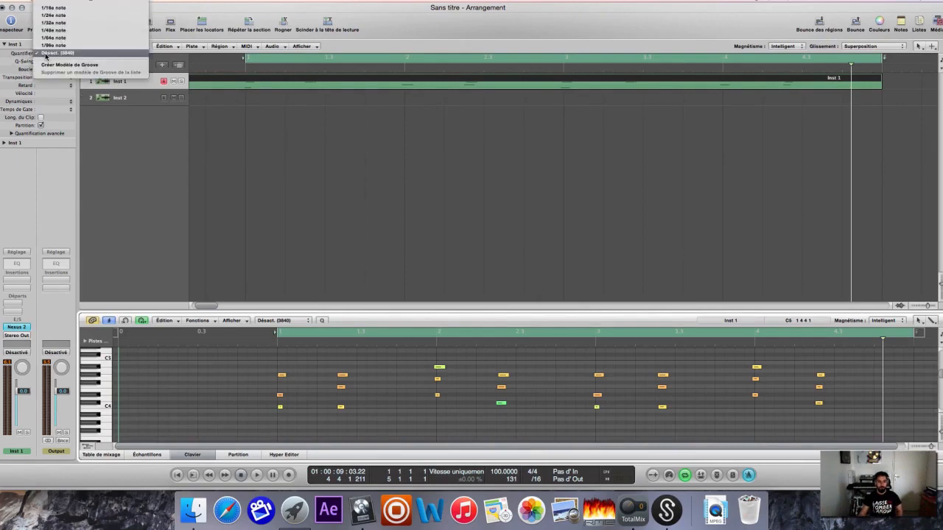
{"action": "left_click", "coordinate": [65, 9]}
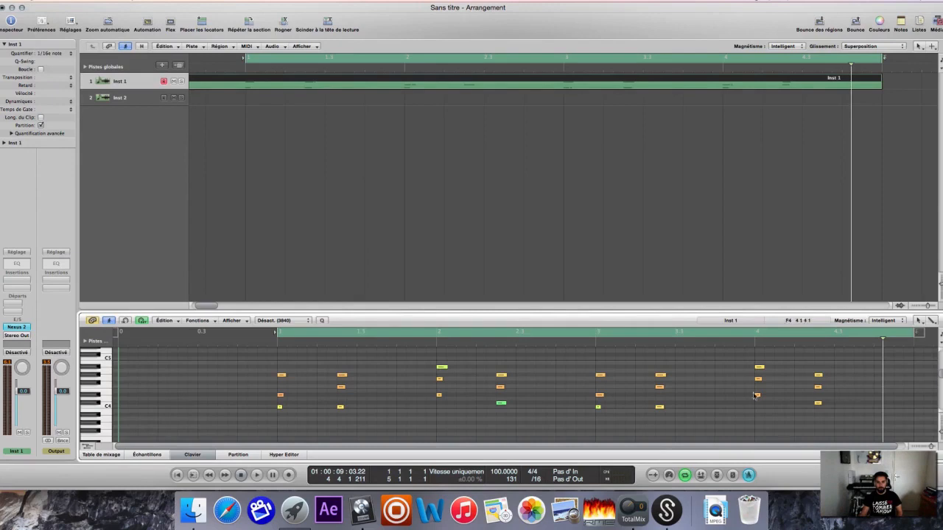
{"action": "left_click", "coordinate": [193, 454]}
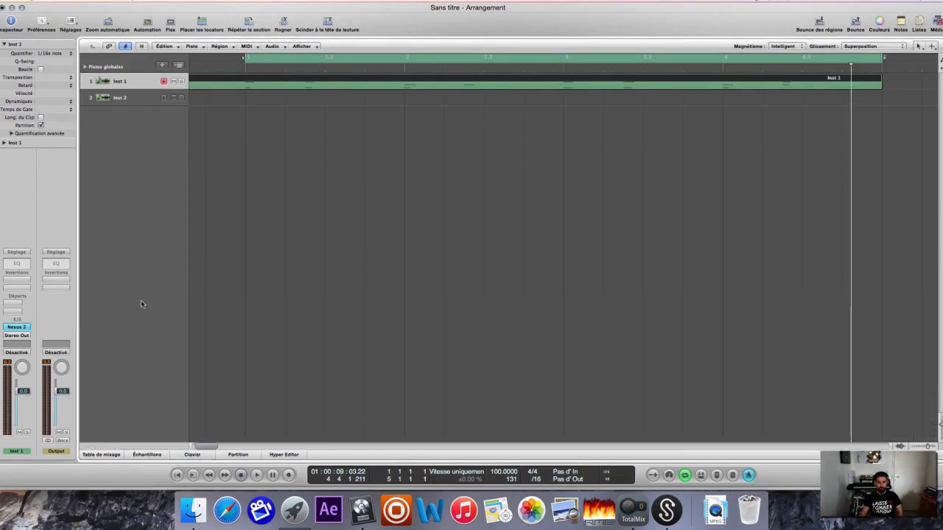
Load the reFX Nexus 2 instrument on the Inst 2 track.
{"action": "left_click", "coordinate": [139, 97]}
{"action": "left_click", "coordinate": [126, 87]}
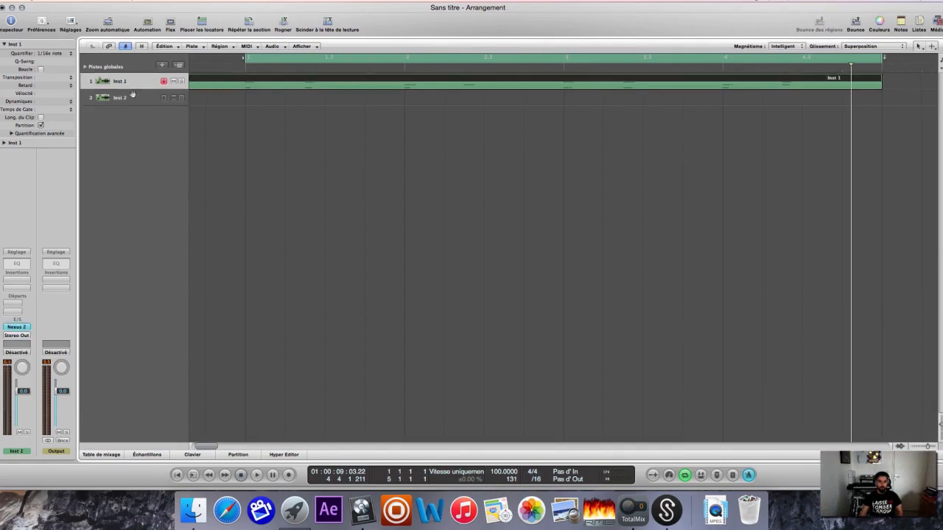
{"action": "left_click", "coordinate": [107, 97]}
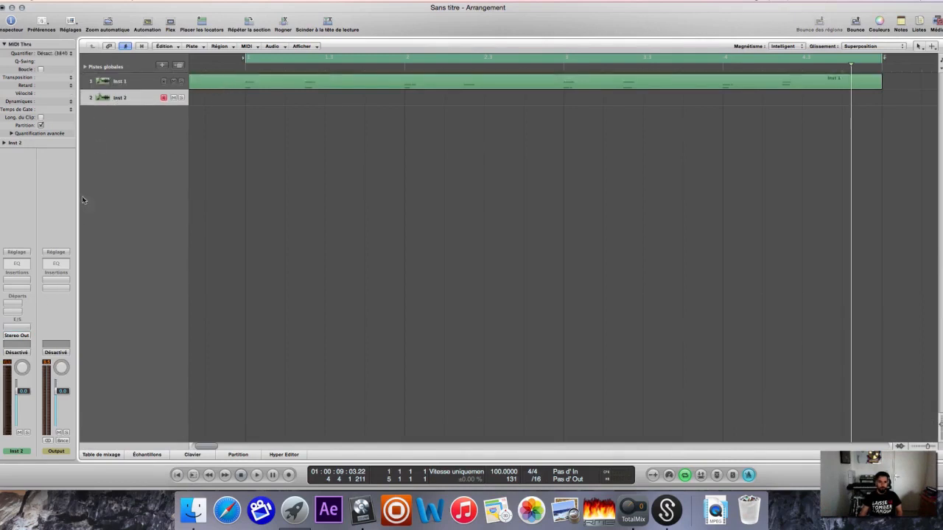
{"action": "left_click", "coordinate": [23, 327]}
{"action": "mouse_move", "coordinate": [85, 484]}
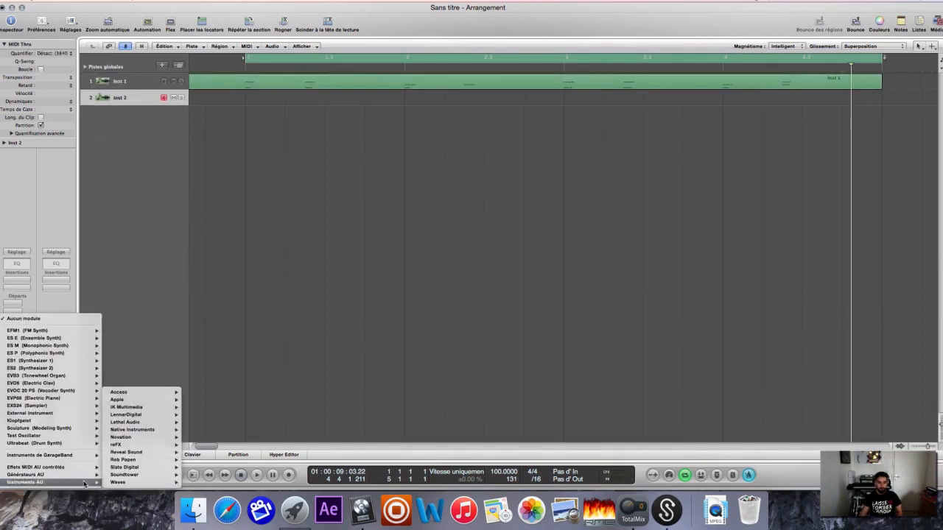
{"action": "mouse_move", "coordinate": [180, 444]}
{"action": "left_click", "coordinate": [213, 445]}
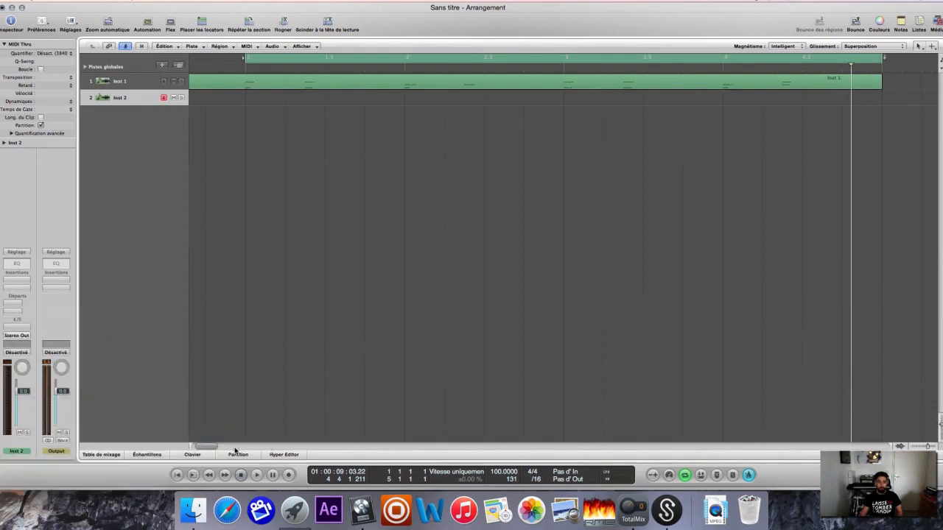
Load the PL Sonar preset from the XP Tropical House category in the Inst 2 Nexus 2.
{"action": "scroll", "coordinate": [184, 147], "scroll_direction": "down", "scroll_amount": 10}
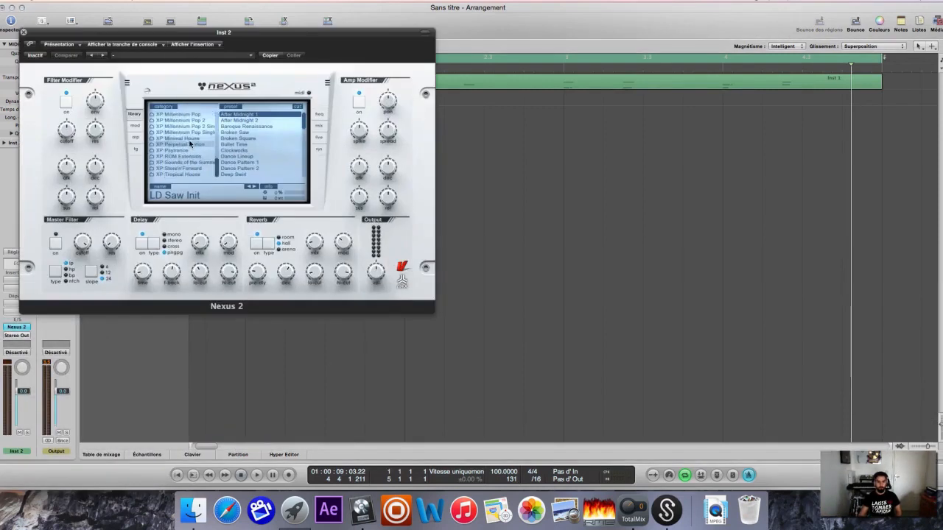
{"action": "left_click", "coordinate": [191, 176]}
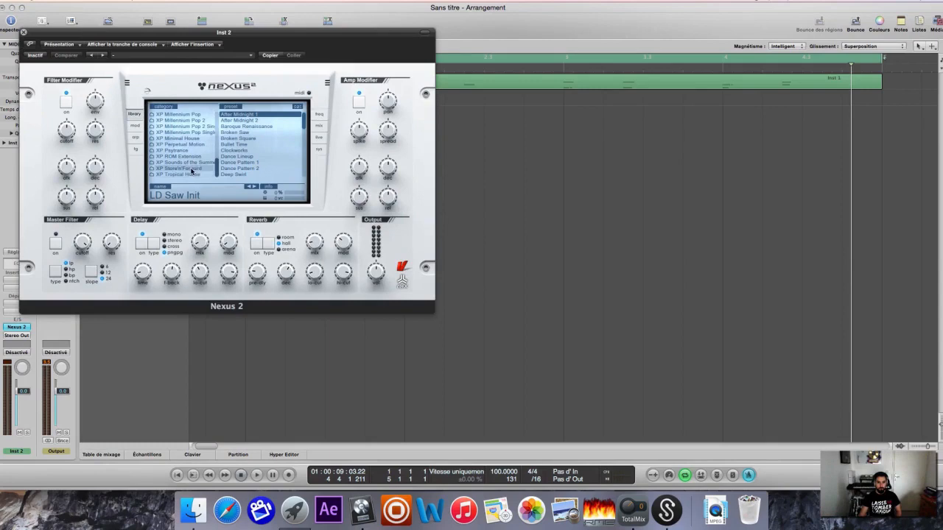
{"action": "scroll", "coordinate": [281, 150], "scroll_direction": "down", "scroll_amount": 2}
{"action": "scroll", "coordinate": [247, 135], "scroll_direction": "up", "scroll_amount": 2}
{"action": "scroll", "coordinate": [247, 137], "scroll_direction": "down", "scroll_amount": 5}
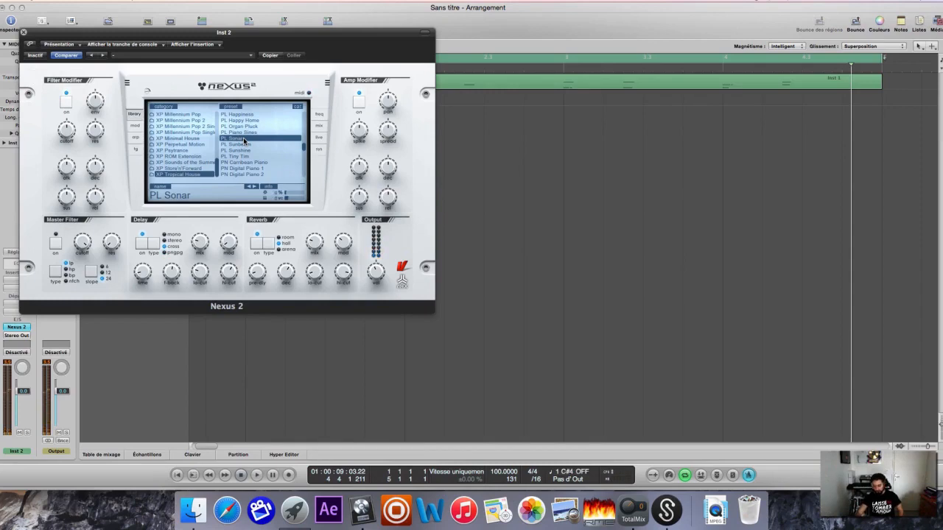
Rehearse over the looped chords and record a melody on the Inst 2 track over bars 1 to 5.
{"action": "key", "text": "space"}
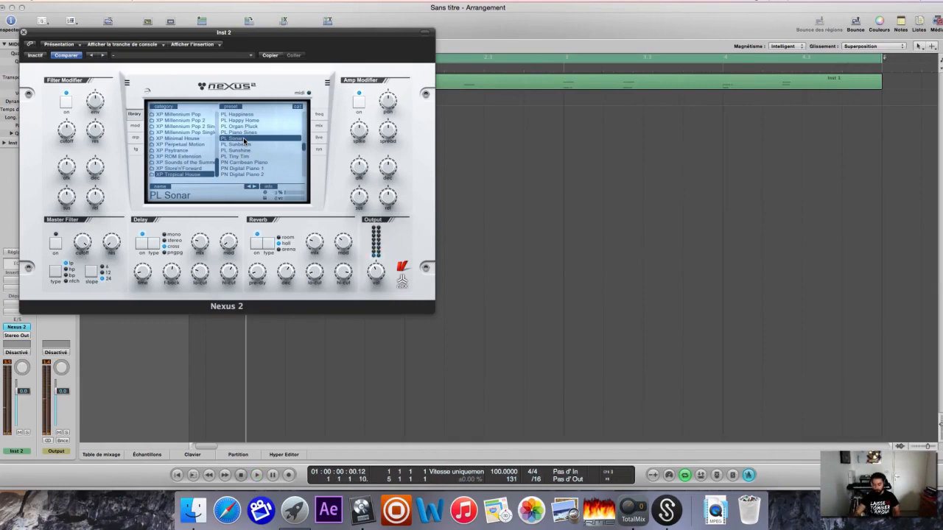
{"action": "key", "text": "r"}
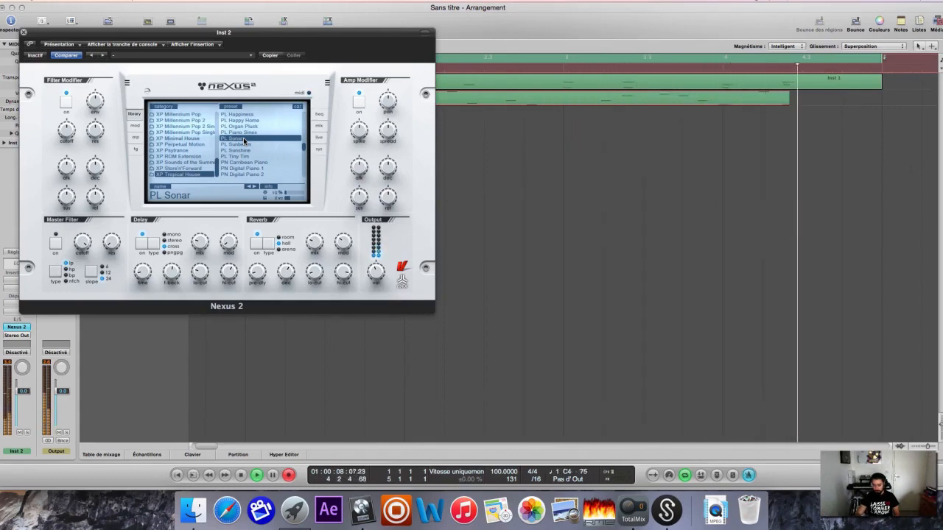
{"action": "key", "text": "space"}
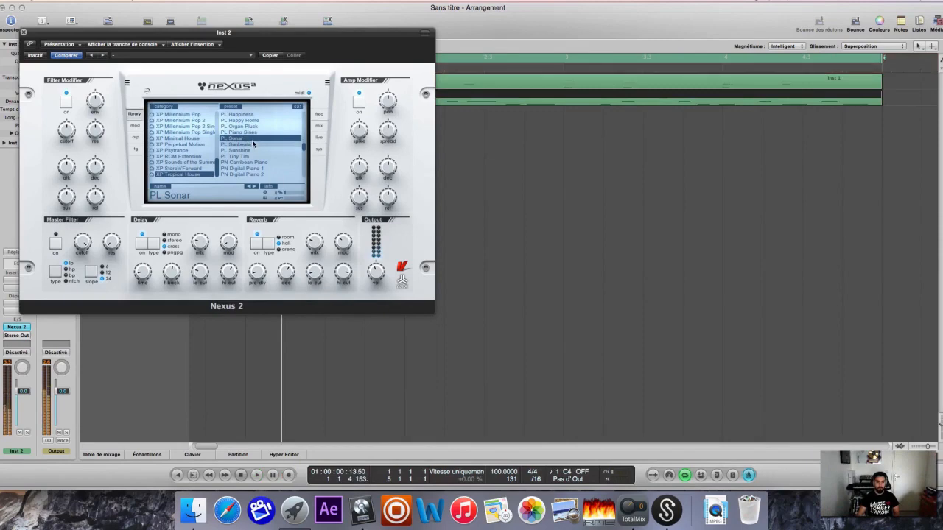
Move the Nexus 2 window off the track list, open the Inst 2 region in the piano roll and quantize it to 1/16 note.
{"action": "left_click_drag", "start_coordinate": [177, 32], "coordinate": [504, 76]}
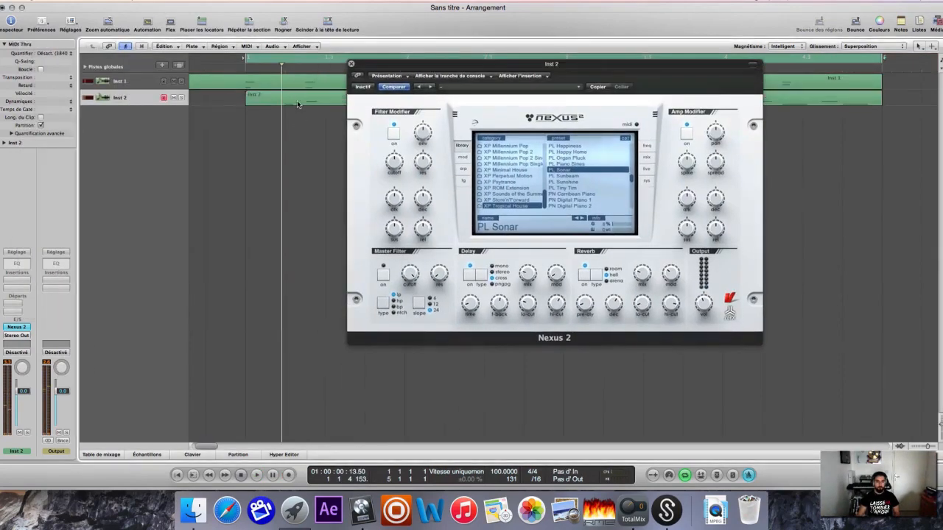
{"action": "double_click", "coordinate": [297, 104]}
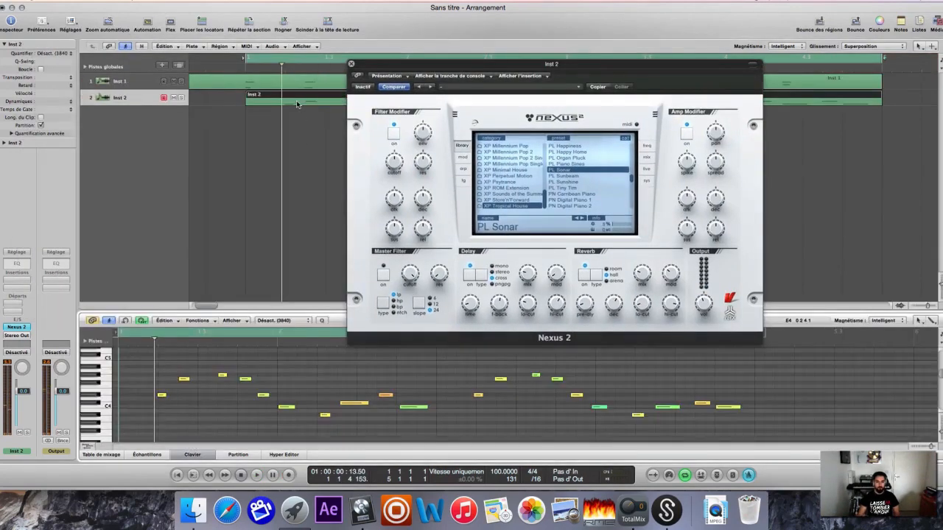
{"action": "left_click", "coordinate": [47, 54]}
{"action": "left_click", "coordinate": [442, 42]}
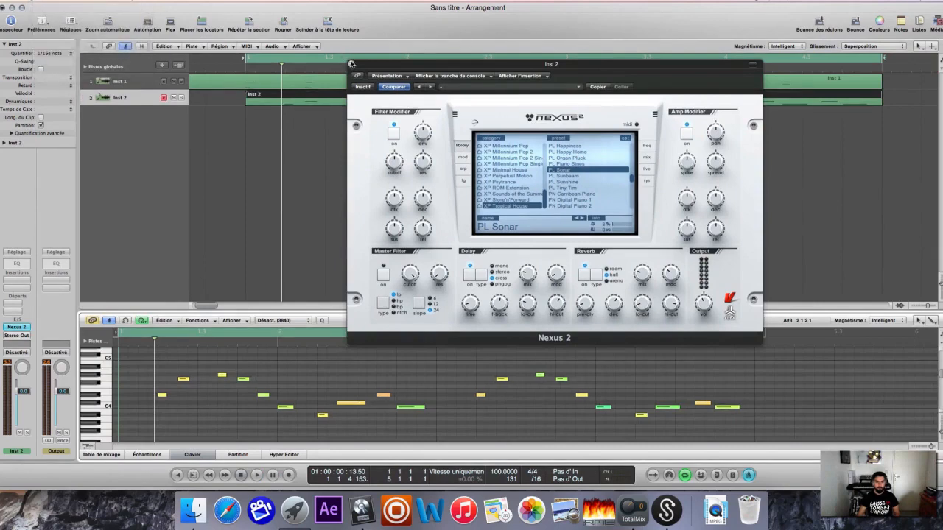
Audition the PL Piano Sines preset over the loop and load PL Happiness in the Inst 2 Nexus 2.
{"action": "left_click", "coordinate": [579, 163]}
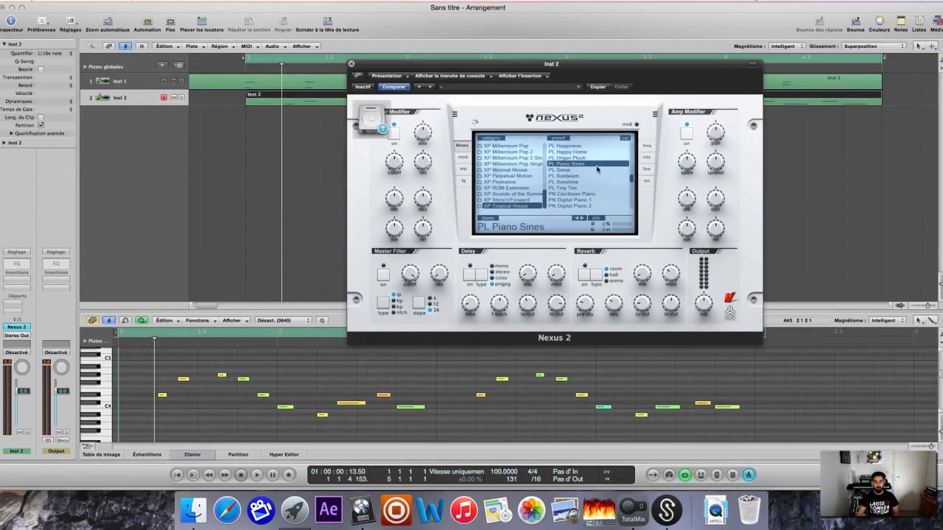
{"action": "key", "text": "space"}
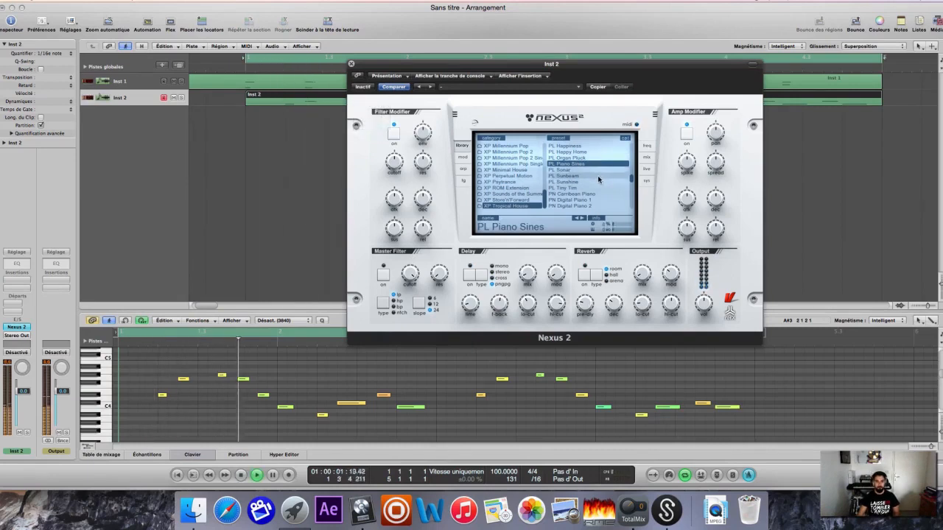
{"action": "left_click", "coordinate": [571, 146]}
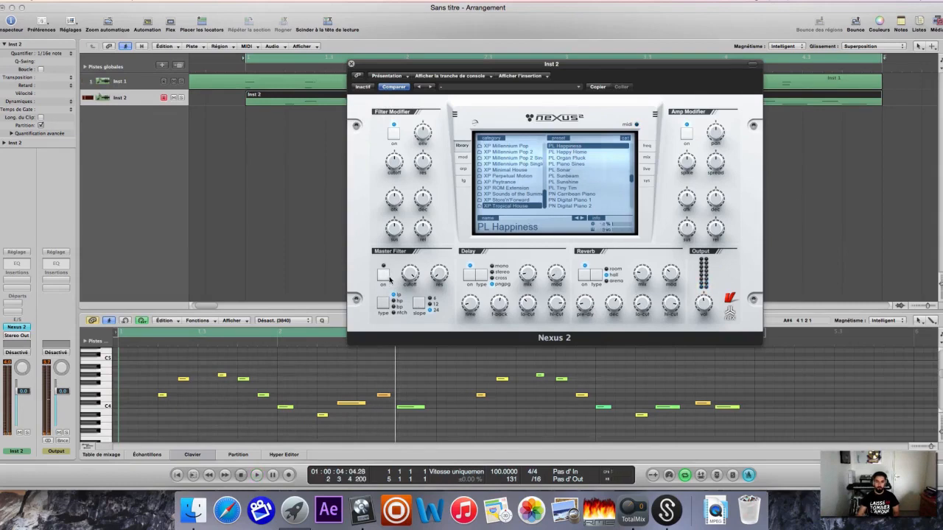
Switch on the Master Filter in the Inst 2 Nexus 2 and adjust its cutoff while the loop plays.
{"action": "mouse_move", "coordinate": [405, 277]}
{"action": "left_click_drag", "start_coordinate": [405, 275], "coordinate": [414, 316]}
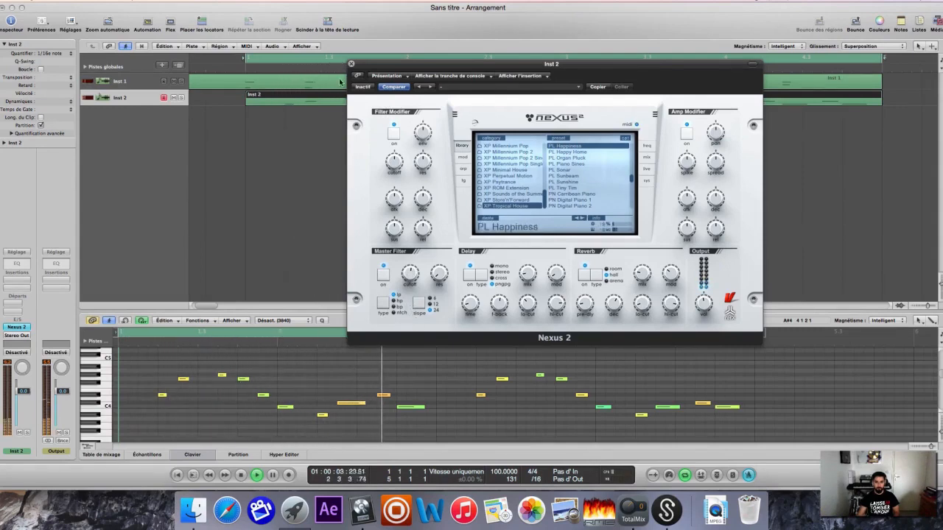
{"action": "mouse_move", "coordinate": [698, 295]}
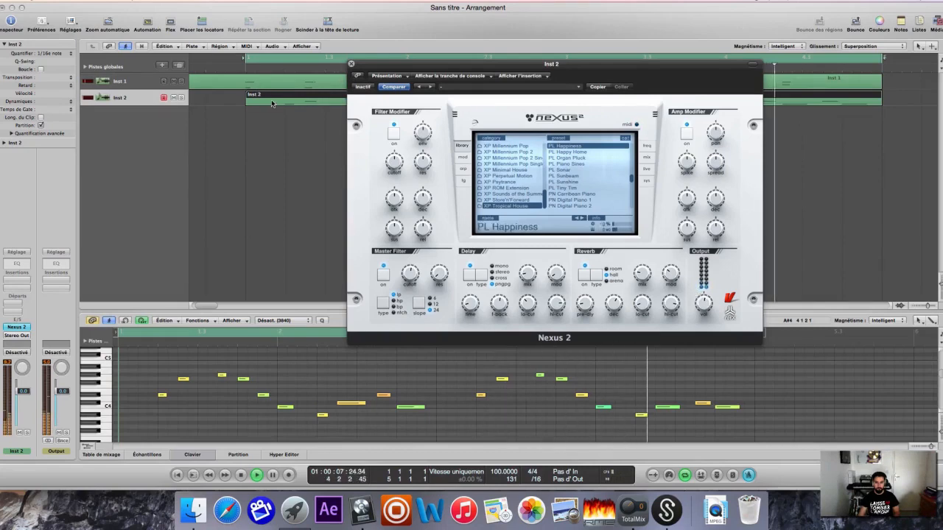
Transpose all notes of the Inst 2 melody down one octave, play the result and close the Nexus 2 window.
{"action": "left_click", "coordinate": [145, 395]}
{"action": "key", "text": "super+a"}
{"action": "left_click_drag", "start_coordinate": [162, 396], "coordinate": [163, 431]}
{"action": "key", "text": "space"}
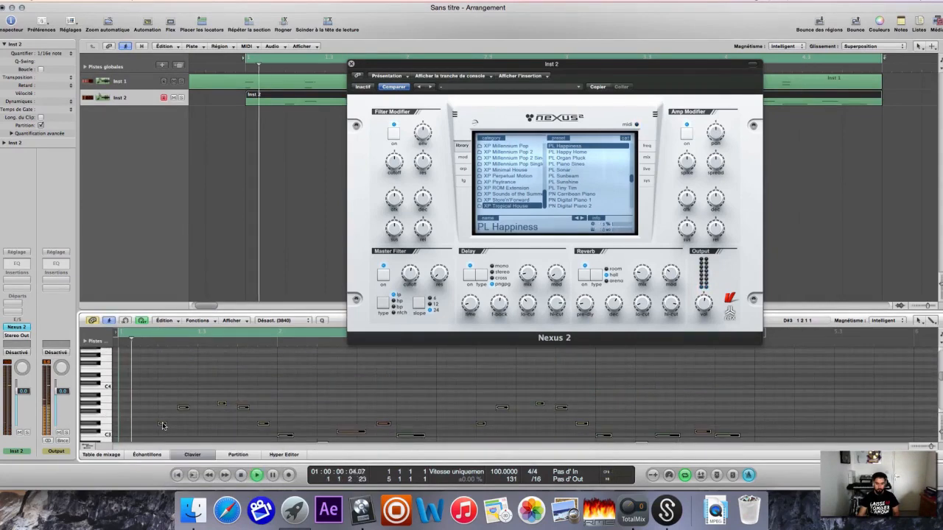
{"action": "left_click", "coordinate": [352, 64]}
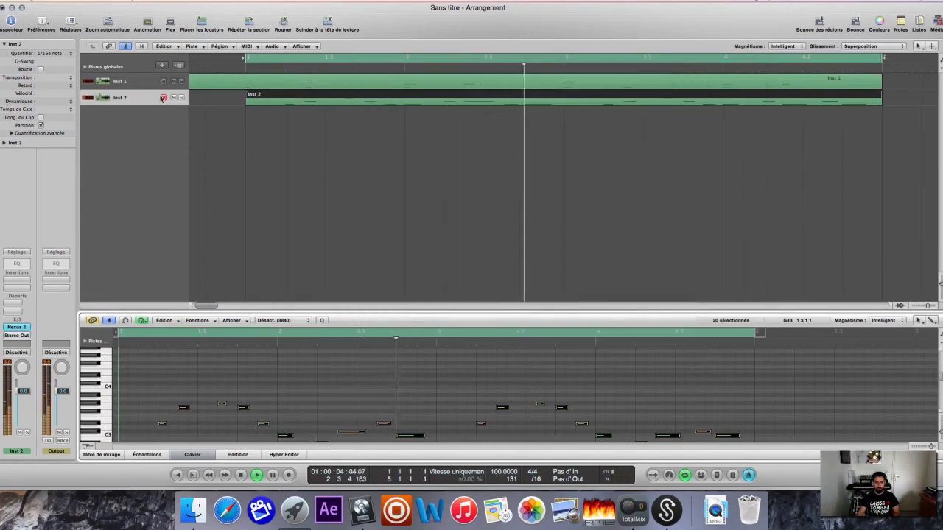
Move the highest note of every Inst 1 chord down one octave, play the loop and close the piano roll.
{"action": "left_click", "coordinate": [258, 79]}
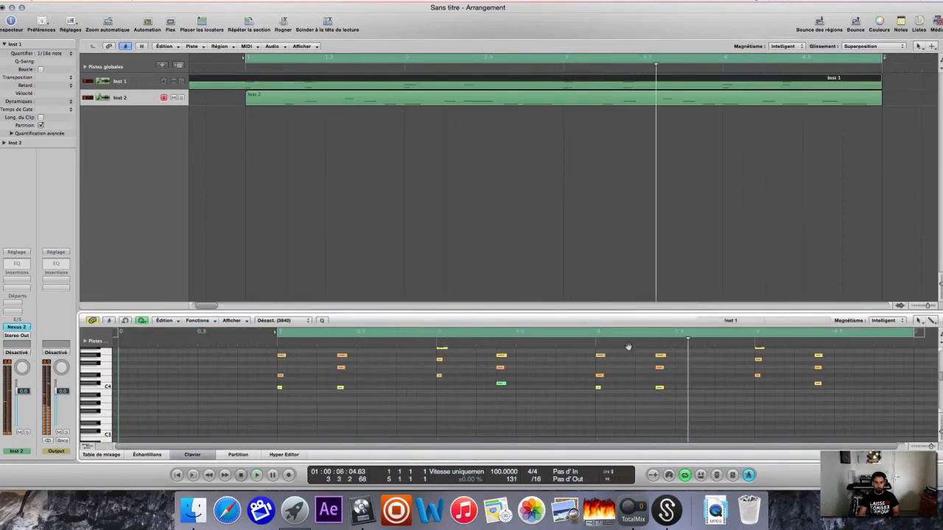
{"action": "scroll", "coordinate": [756, 403], "scroll_direction": "up", "scroll_amount": 1}
{"action": "left_click_drag", "start_coordinate": [759, 369], "coordinate": [759, 371]}
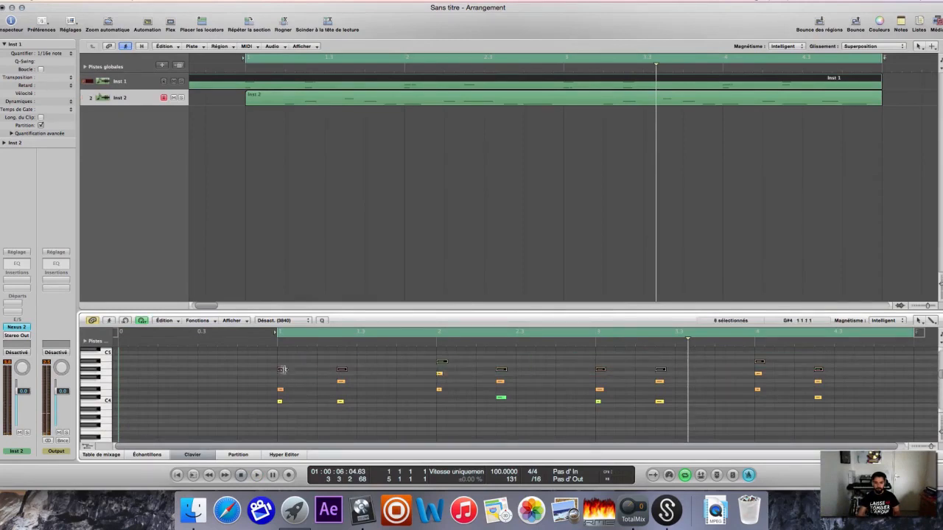
{"action": "left_click_drag", "start_coordinate": [281, 372], "coordinate": [280, 420]}
{"action": "key", "text": "space"}
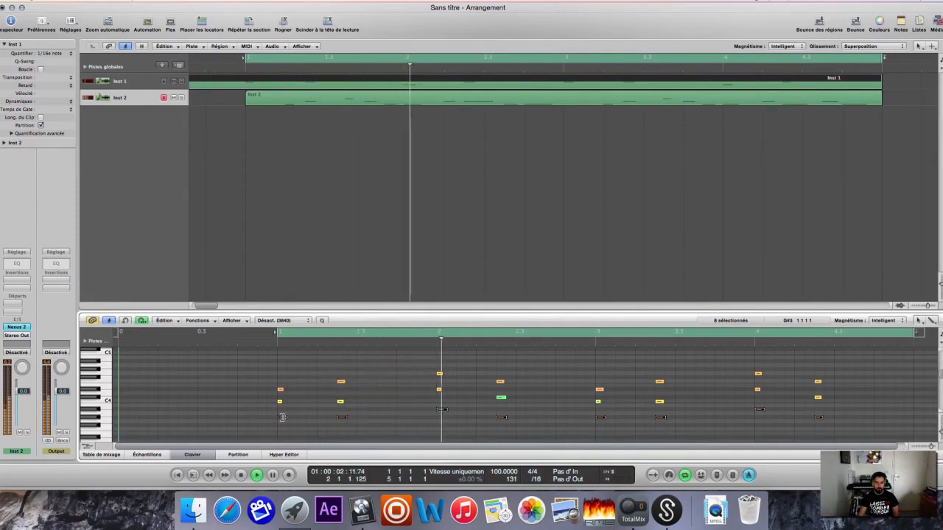
{"action": "left_click", "coordinate": [192, 455]}
Load the ST Sad Staccato Bows preset from the XP Hollywood category in the Inst 1 Nexus 2 and listen to the loop.
{"action": "left_click", "coordinate": [18, 327]}
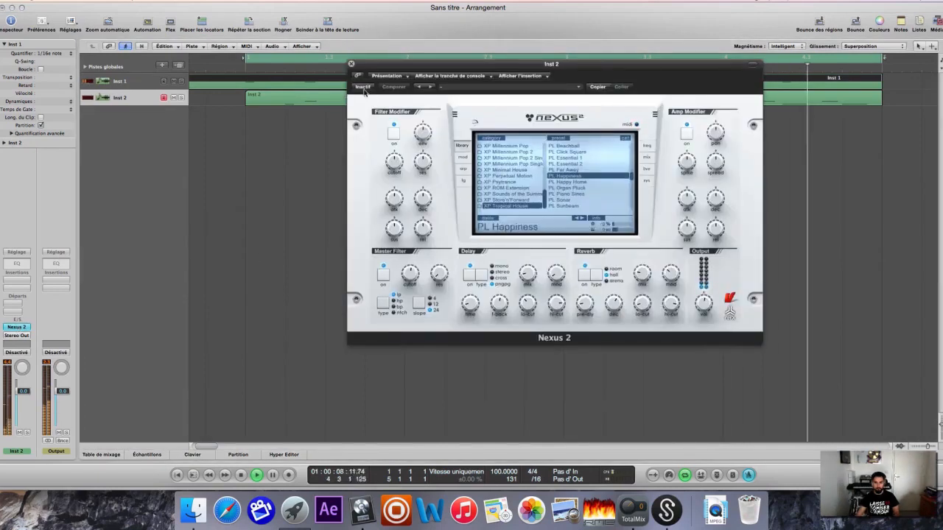
{"action": "left_click", "coordinate": [351, 64]}
{"action": "left_click", "coordinate": [178, 86]}
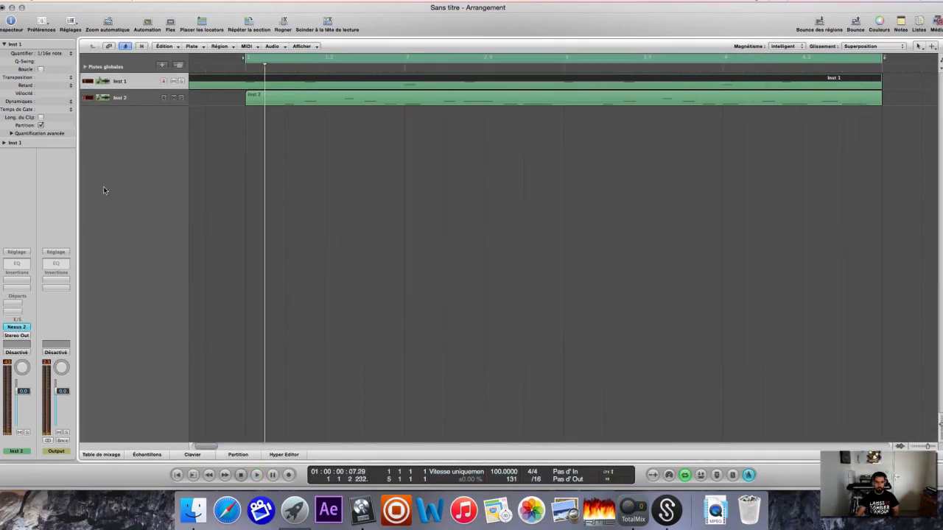
{"action": "left_click", "coordinate": [17, 327]}
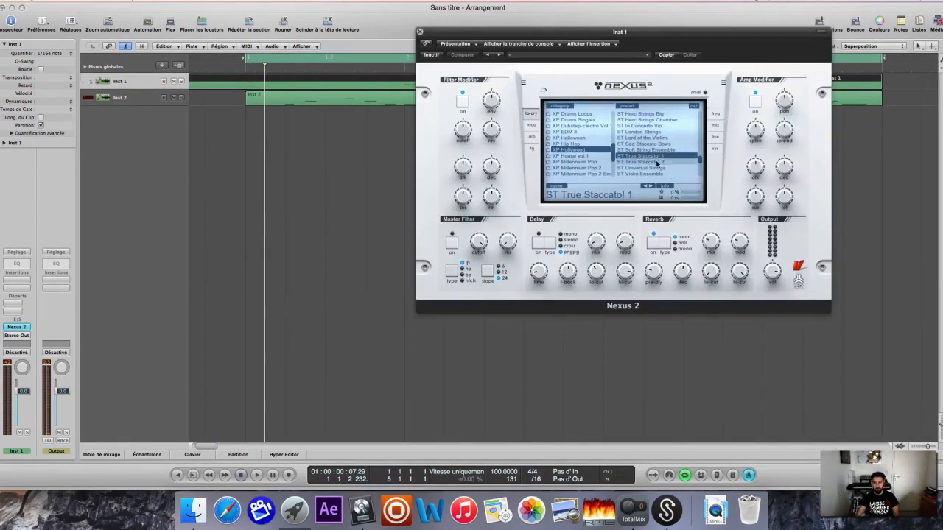
{"action": "scroll", "coordinate": [657, 163], "scroll_direction": "down", "scroll_amount": 3}
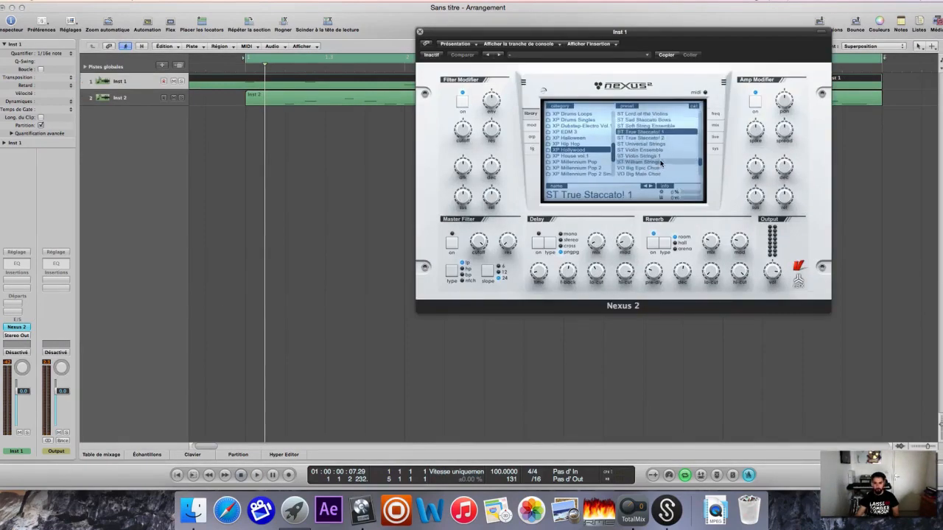
{"action": "scroll", "coordinate": [660, 159], "scroll_direction": "up", "scroll_amount": 5}
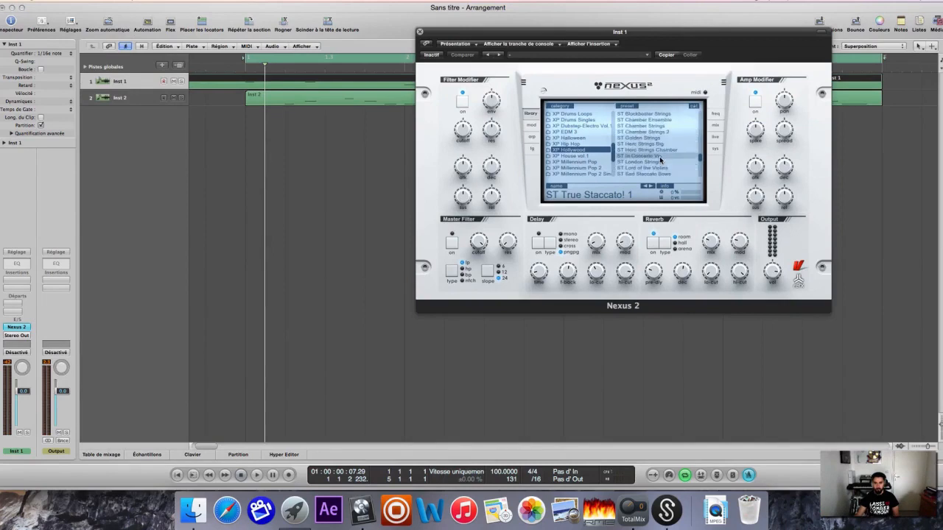
{"action": "scroll", "coordinate": [665, 159], "scroll_direction": "down", "scroll_amount": 6}
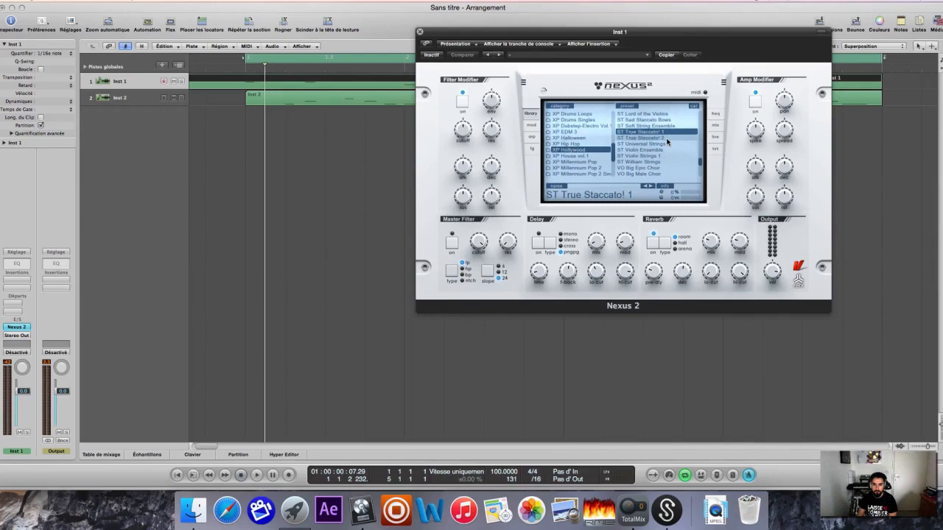
{"action": "scroll", "coordinate": [667, 142], "scroll_direction": "up", "scroll_amount": 2}
{"action": "left_click", "coordinate": [660, 144]}
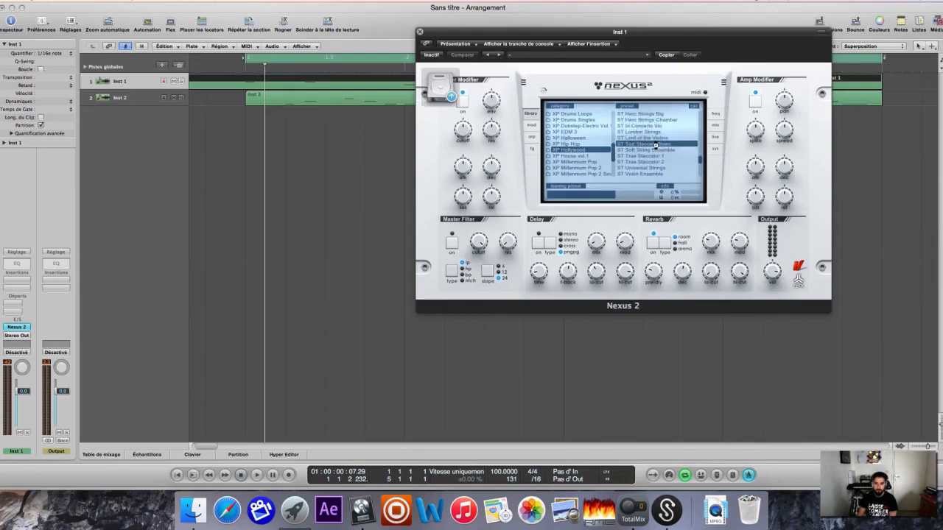
{"action": "key", "text": "space"}
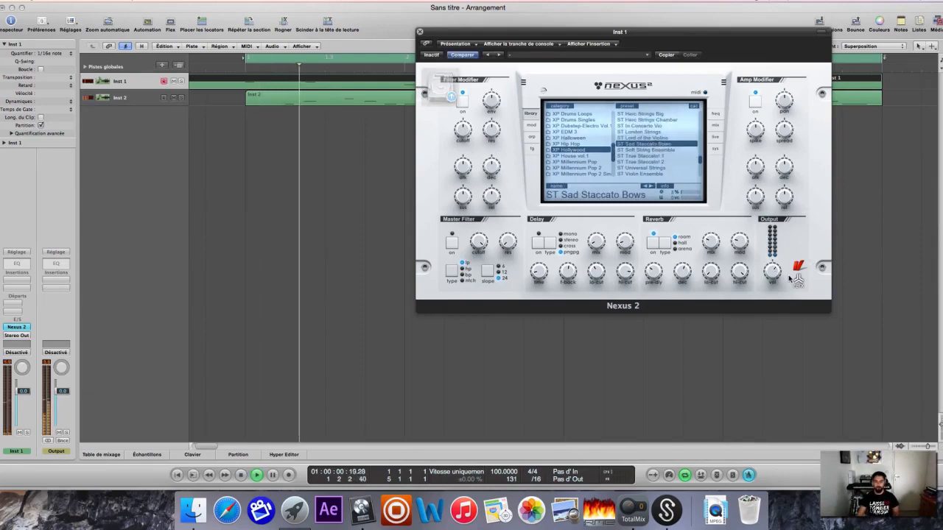
{"action": "left_click", "coordinate": [420, 31]}
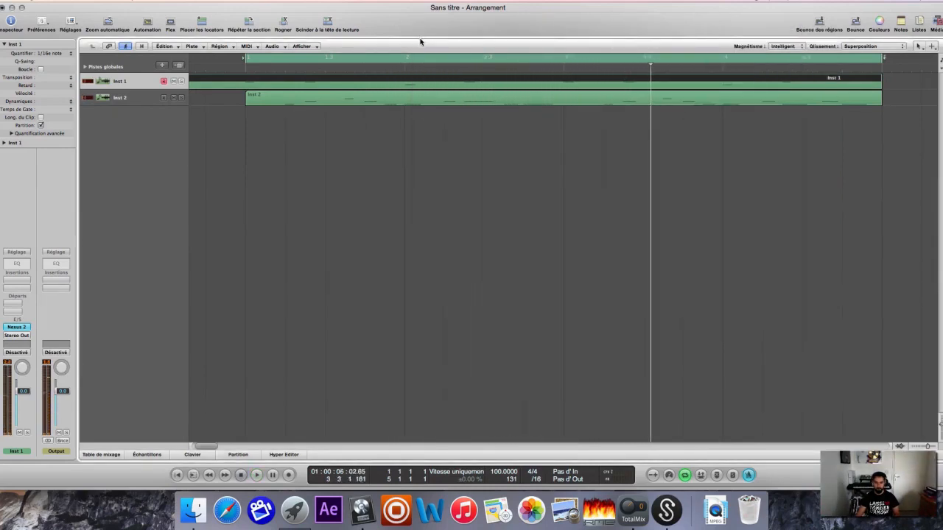
{"action": "key", "text": "space"}
Create a third instrument track below Inst 2 and load the reFX Nexus 2 instrument on it.
{"action": "left_click", "coordinate": [137, 98]}
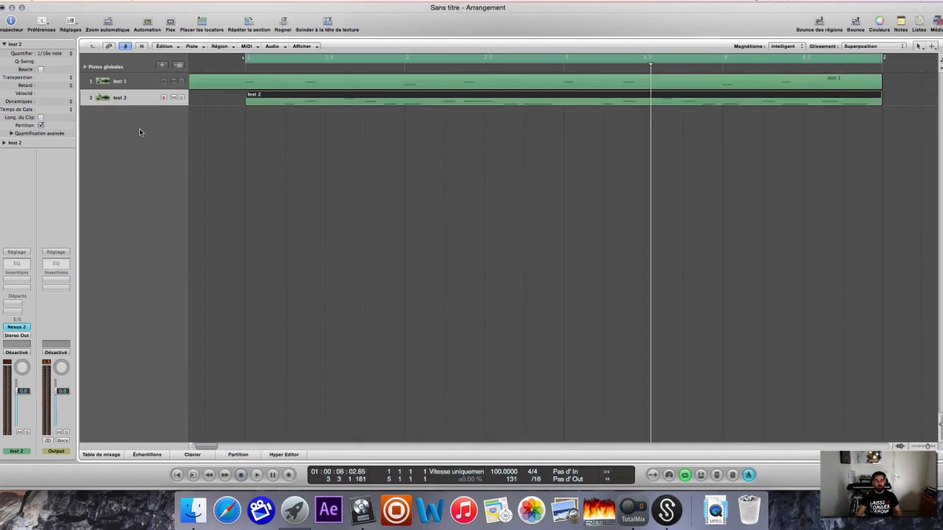
{"action": "double_click", "coordinate": [139, 128]}
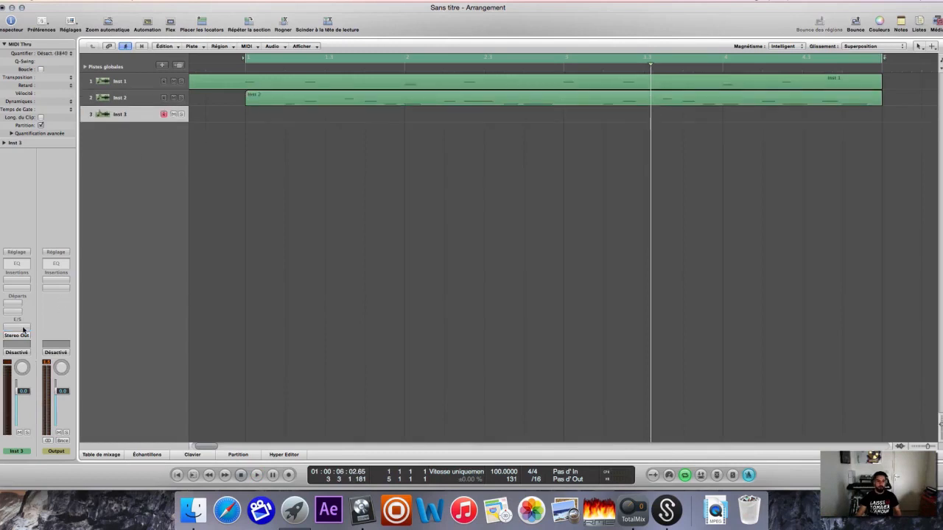
{"action": "left_click", "coordinate": [23, 331]}
{"action": "mouse_move", "coordinate": [44, 483]}
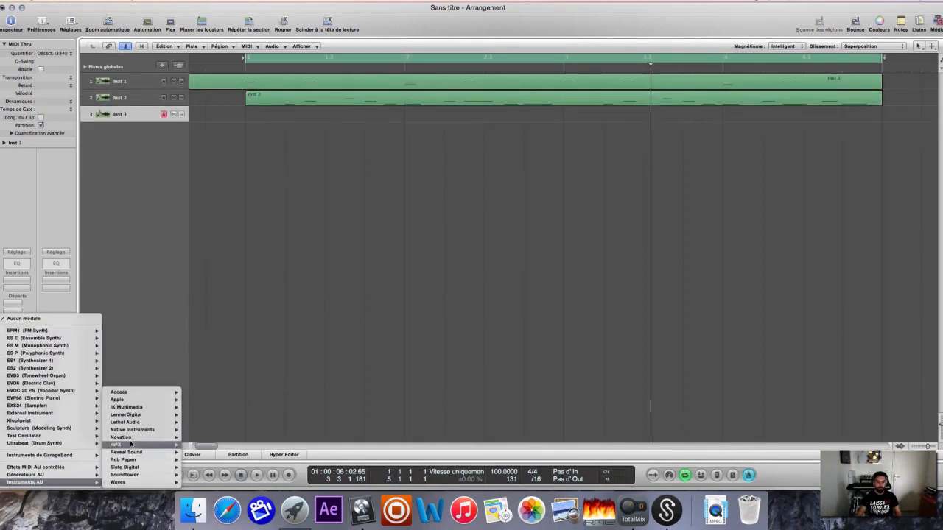
{"action": "mouse_move", "coordinate": [131, 444]}
{"action": "mouse_move", "coordinate": [212, 445]}
{"action": "left_click", "coordinate": [255, 446]}
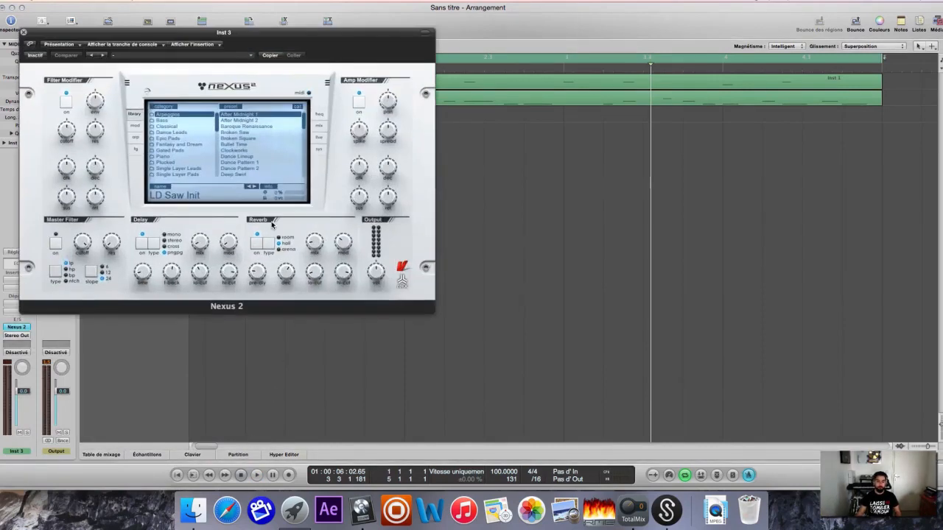
Load the Basic Sine preset from the Bass category in the Inst 3 Nexus 2 and rehearse a bass line over the loop.
{"action": "left_click", "coordinate": [164, 121]}
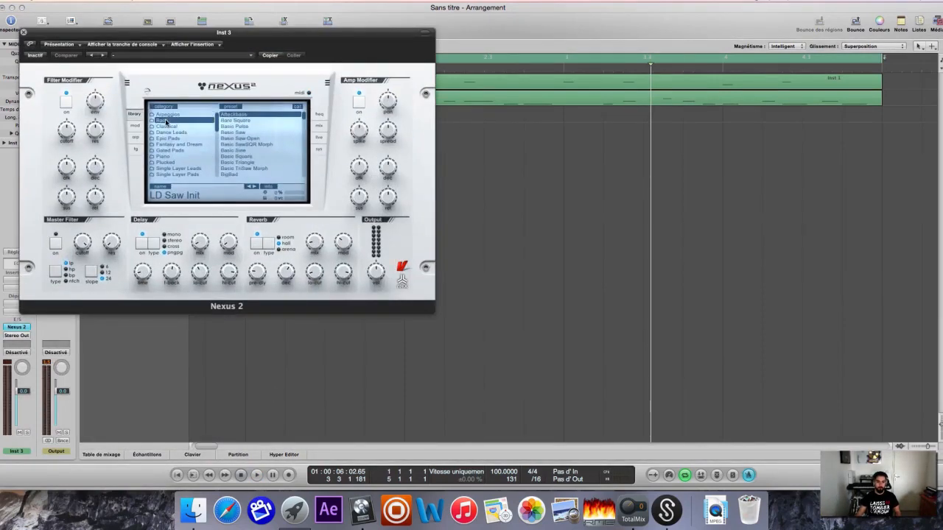
{"action": "left_click", "coordinate": [262, 151]}
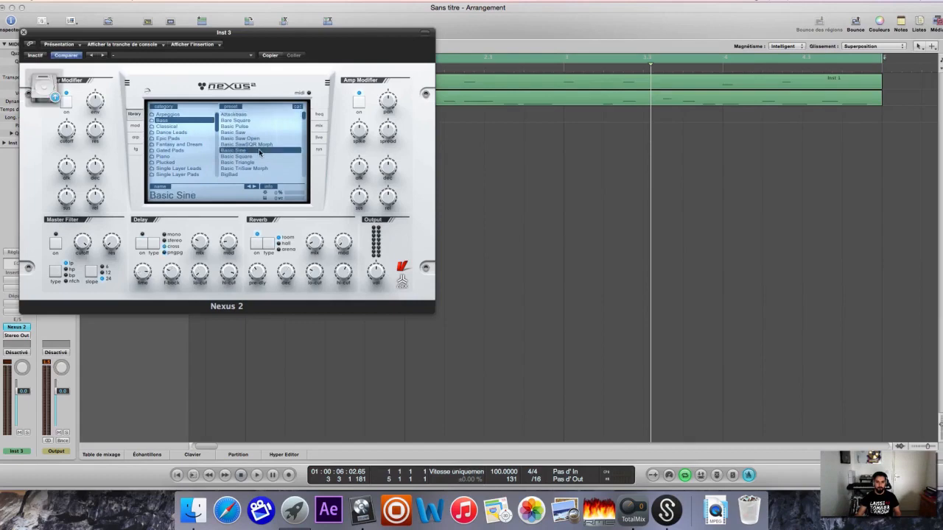
{"action": "left_click", "coordinate": [24, 32]}
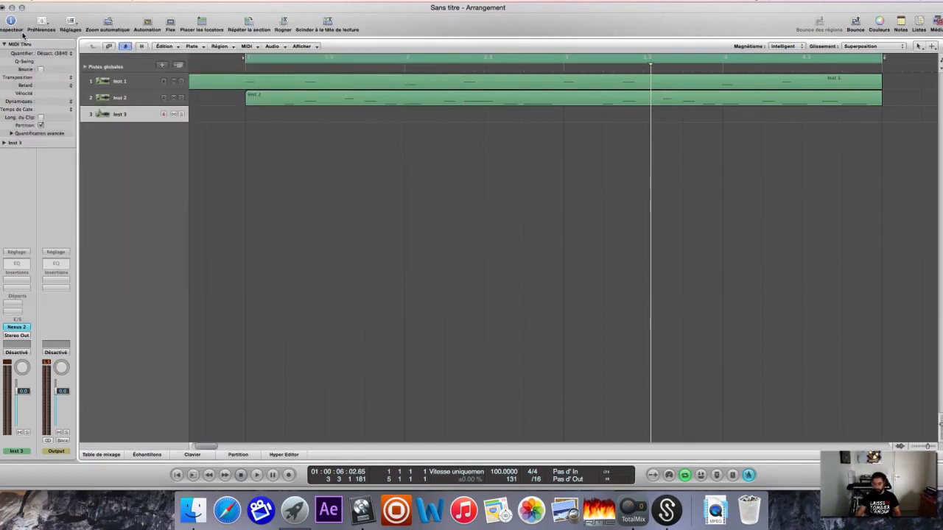
{"action": "key", "text": "space"}
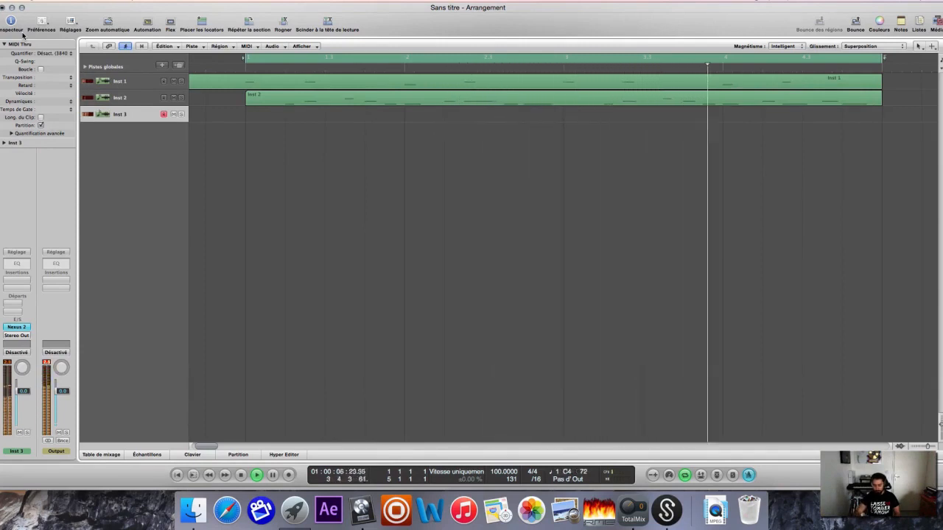
{"action": "key", "text": "space"}
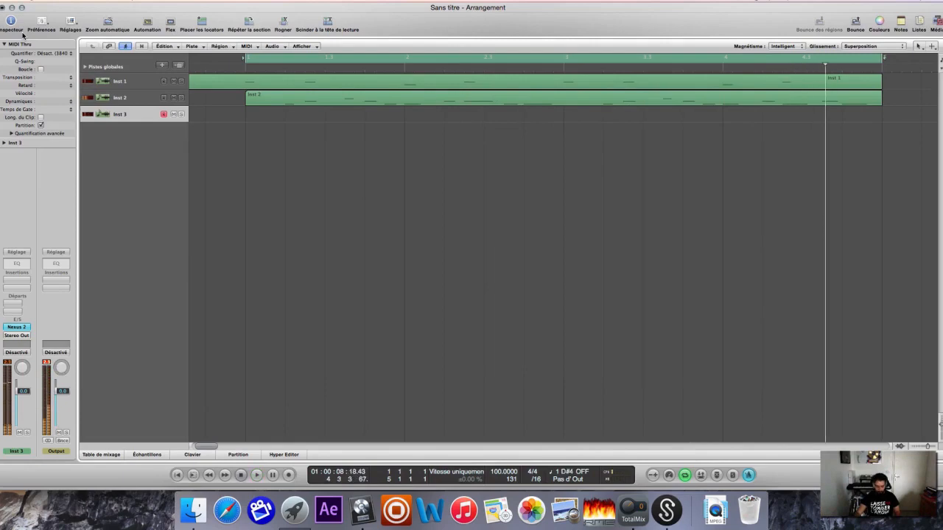
{"action": "key", "text": "r"}
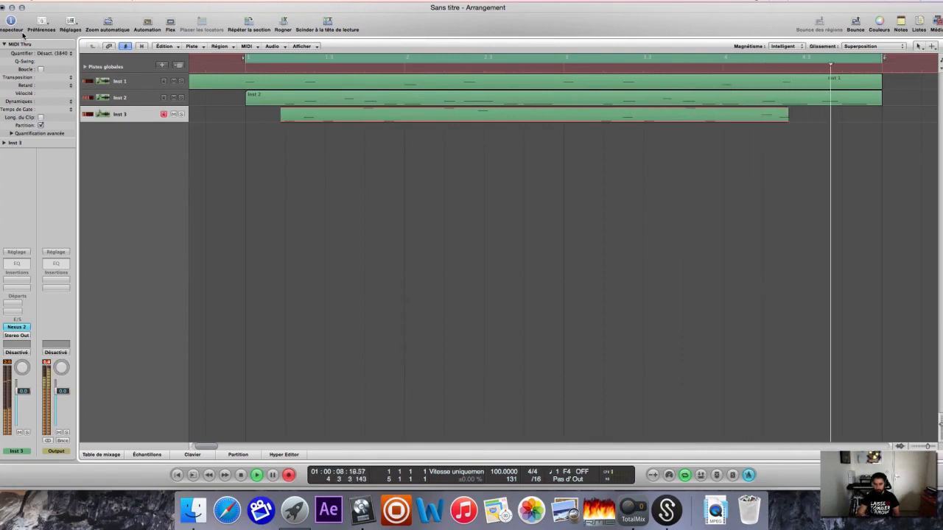
{"action": "key", "text": "space"}
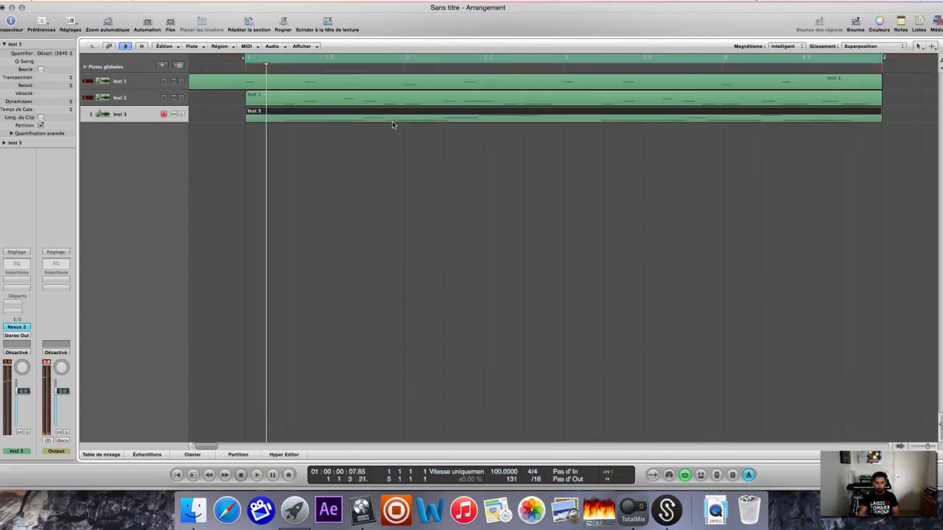
{"action": "key", "text": "Delete"}
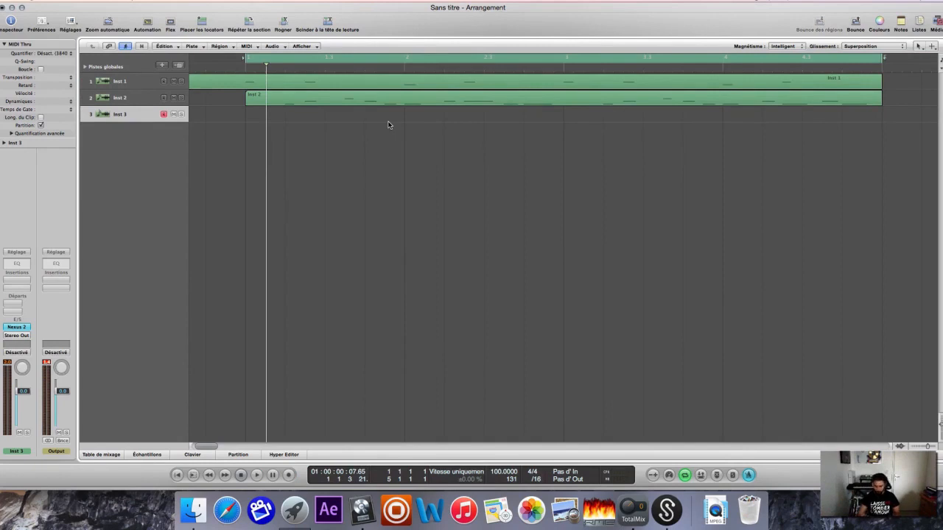
Record a bass line on the Inst 3 track over bars 1 to 5 and quantize it to 1/16 note.
{"action": "key", "text": "r"}
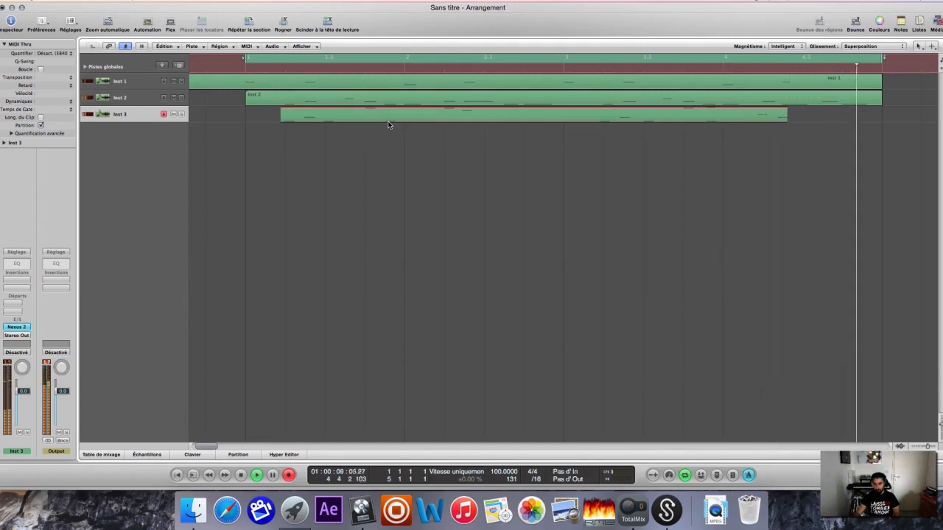
{"action": "key", "text": "space"}
{"action": "left_click", "coordinate": [51, 57]}
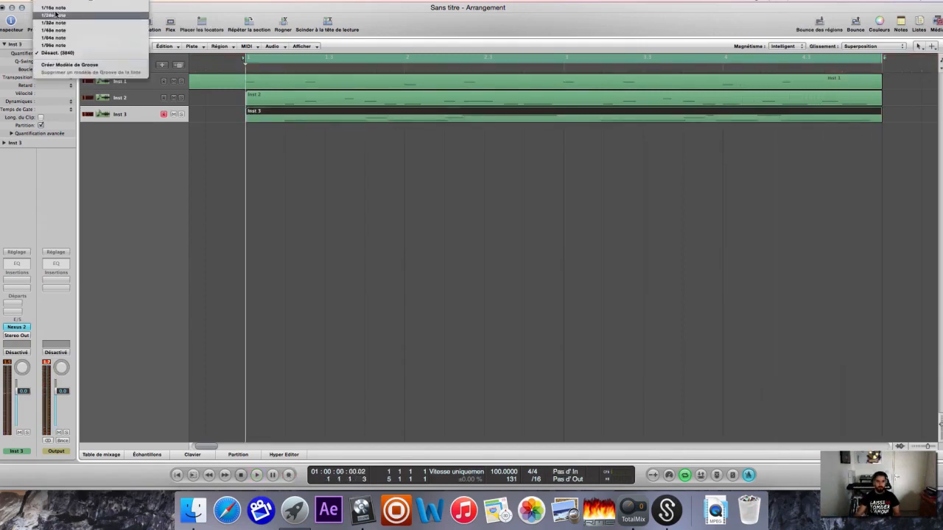
{"action": "left_click", "coordinate": [66, 59]}
Open the Inst 3 bass region in the piano roll and transpose all its notes down two octaves.
{"action": "double_click", "coordinate": [648, 118]}
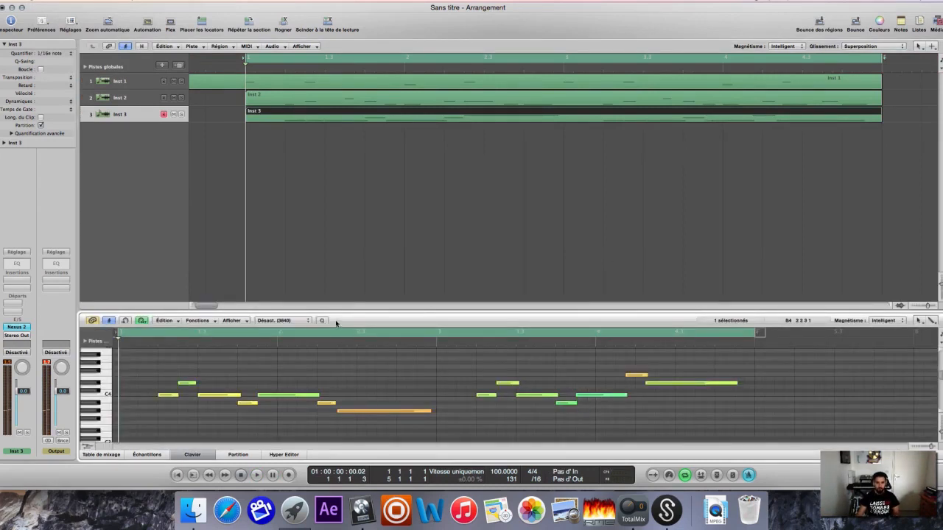
{"action": "left_click_drag", "start_coordinate": [324, 310], "coordinate": [324, 189]}
{"action": "key", "text": "super+a"}
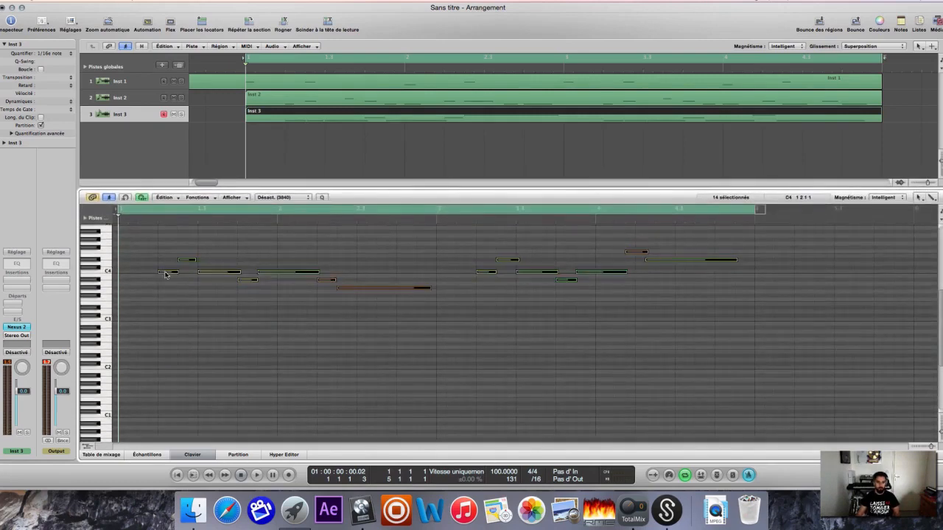
{"action": "left_click_drag", "start_coordinate": [165, 274], "coordinate": [165, 370]}
Play the loop with the transposed bass, close the piano roll and lower the Inst 3 volume to -7.0.
{"action": "key", "text": "space"}
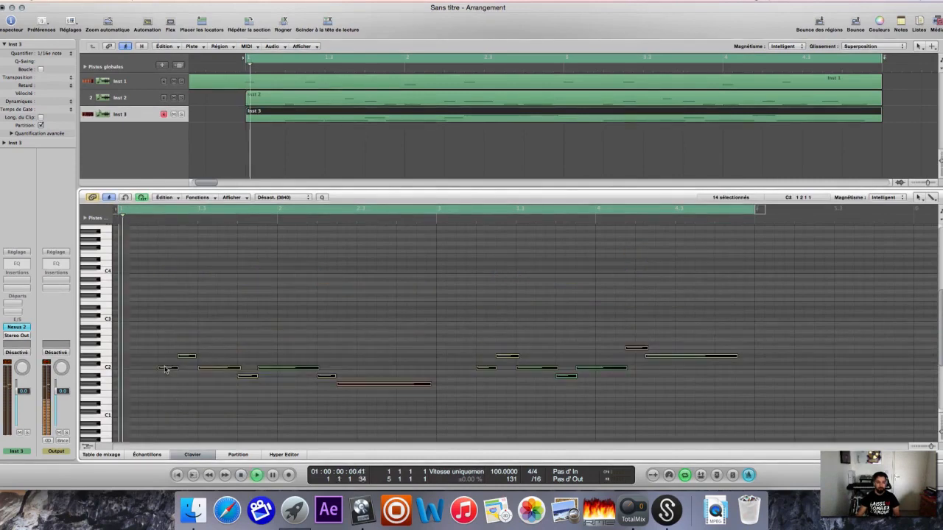
{"action": "left_click", "coordinate": [192, 455]}
{"action": "left_click_drag", "start_coordinate": [18, 396], "coordinate": [18, 409]}
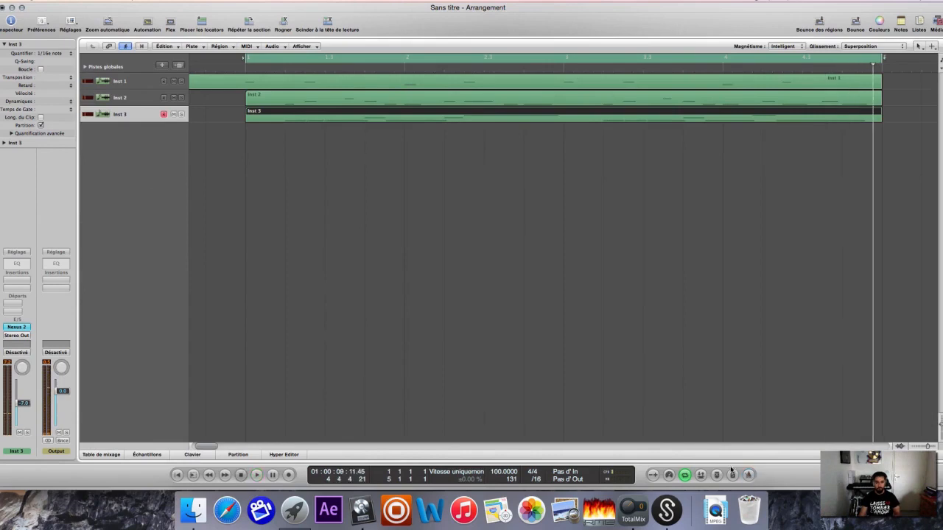
Create a fourth instrument track below Inst 3 and load the Native Instruments Maschine 2 instrument on it.
{"action": "double_click", "coordinate": [145, 150]}
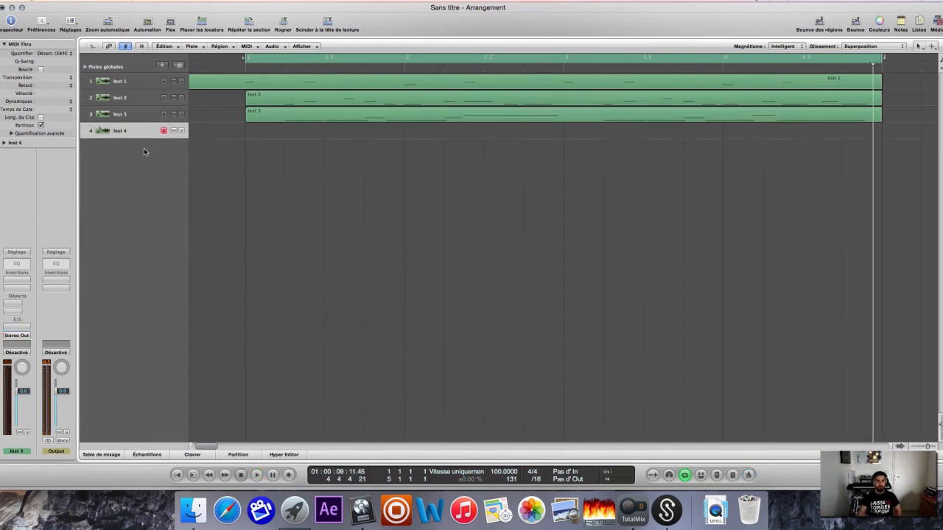
{"action": "left_click", "coordinate": [14, 329]}
{"action": "mouse_move", "coordinate": [74, 482]}
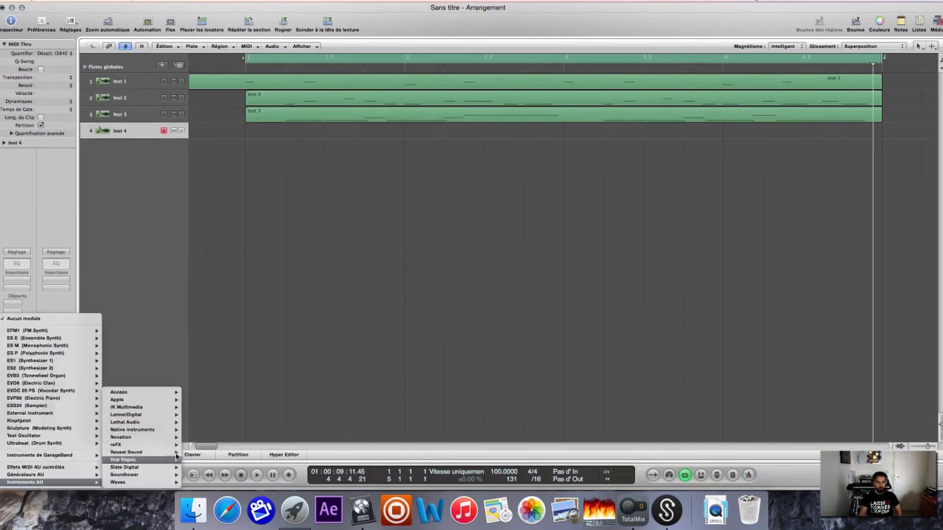
{"action": "mouse_move", "coordinate": [161, 433]}
{"action": "mouse_move", "coordinate": [212, 468]}
{"action": "left_click", "coordinate": [261, 461]}
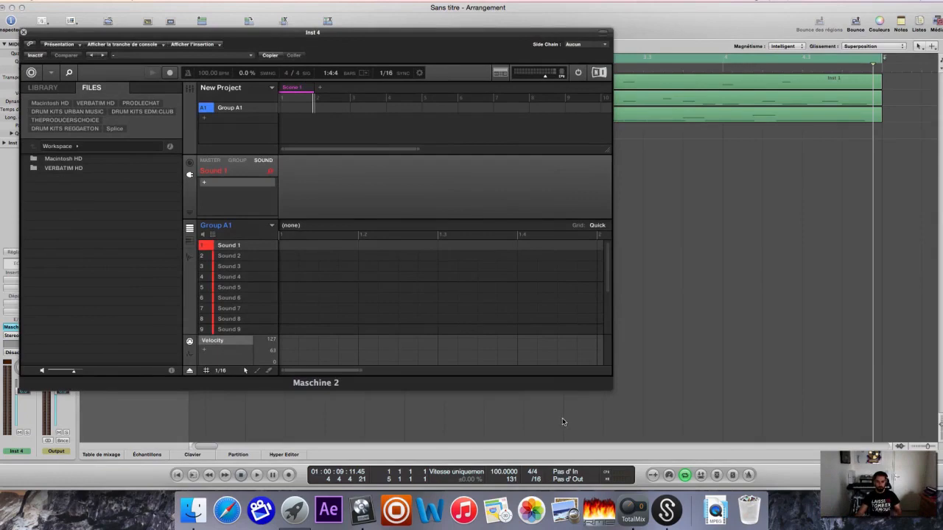
{"action": "left_click_drag", "start_coordinate": [162, 34], "coordinate": [465, 30]}
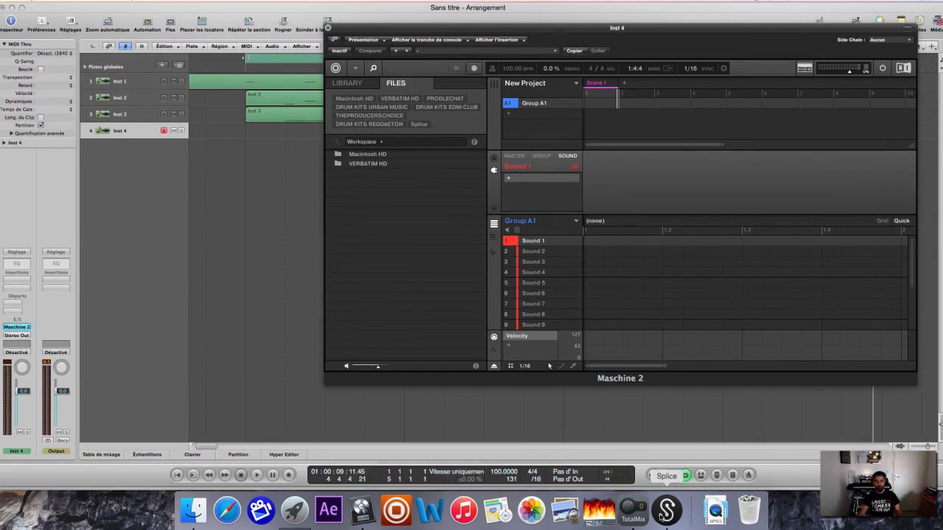
Switch to Safari and open the Sounds page of splice.com.
{"action": "left_click", "coordinate": [228, 511]}
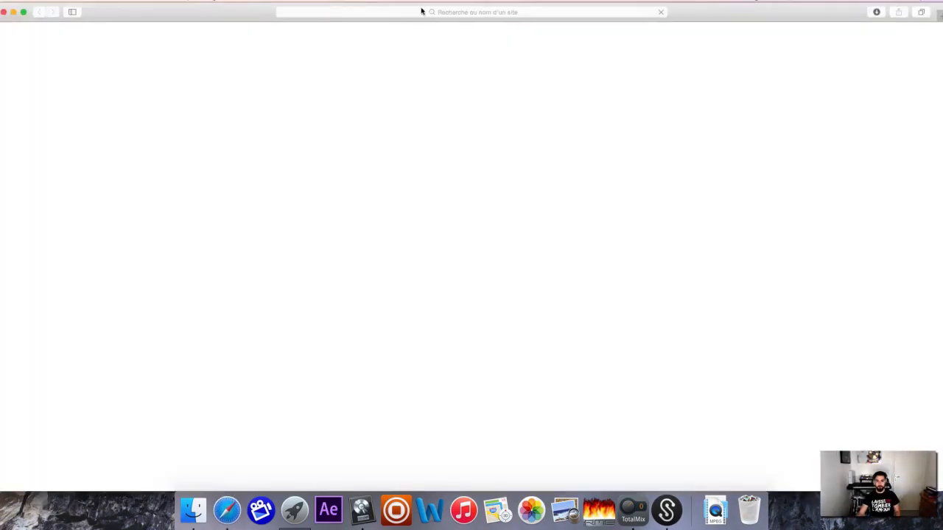
{"action": "left_click", "coordinate": [482, 13]}
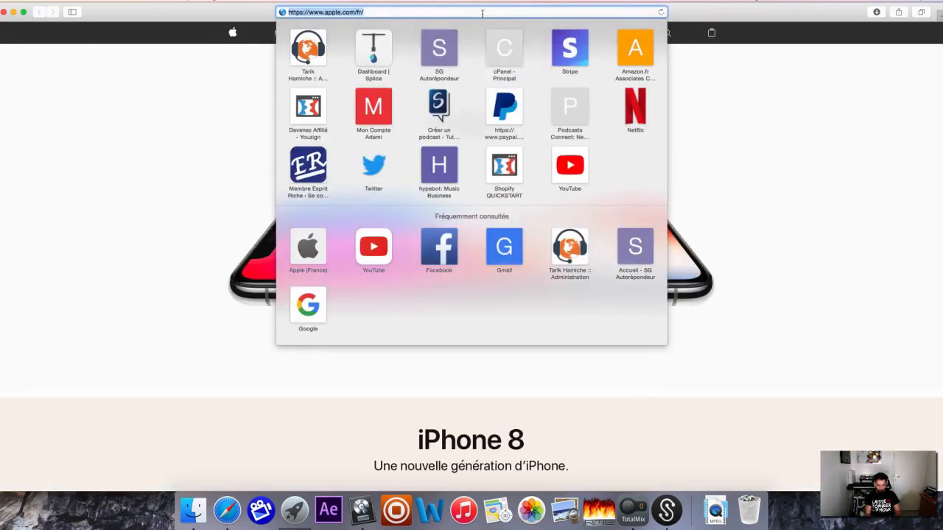
{"action": "key", "text": "Return"}
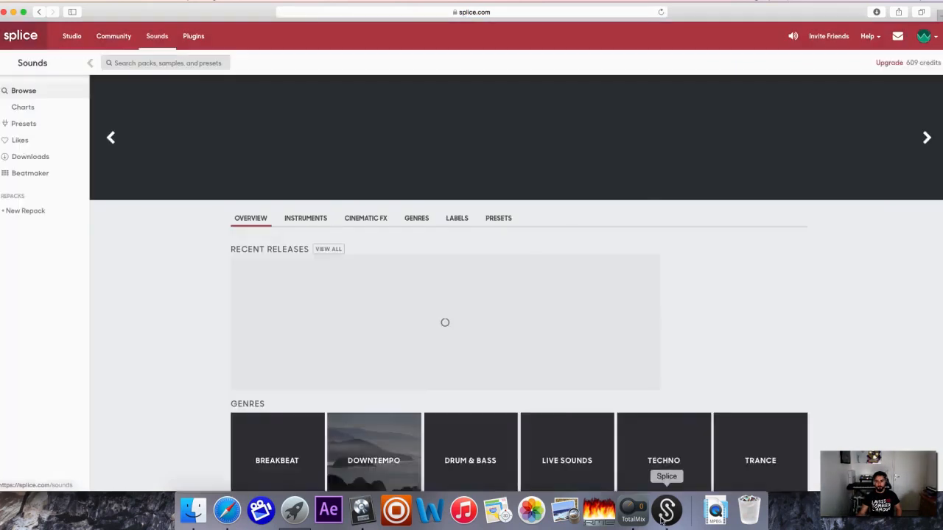
Open the Splice desktop app, view its downloaded sounds library beside the website, and return to the browser.
{"action": "left_click", "coordinate": [669, 510]}
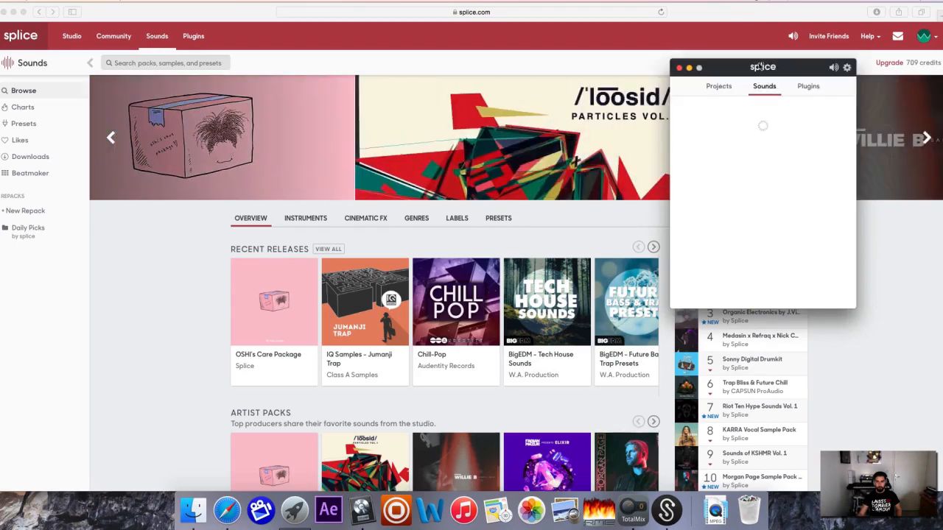
{"action": "left_click_drag", "start_coordinate": [759, 65], "coordinate": [827, 68]}
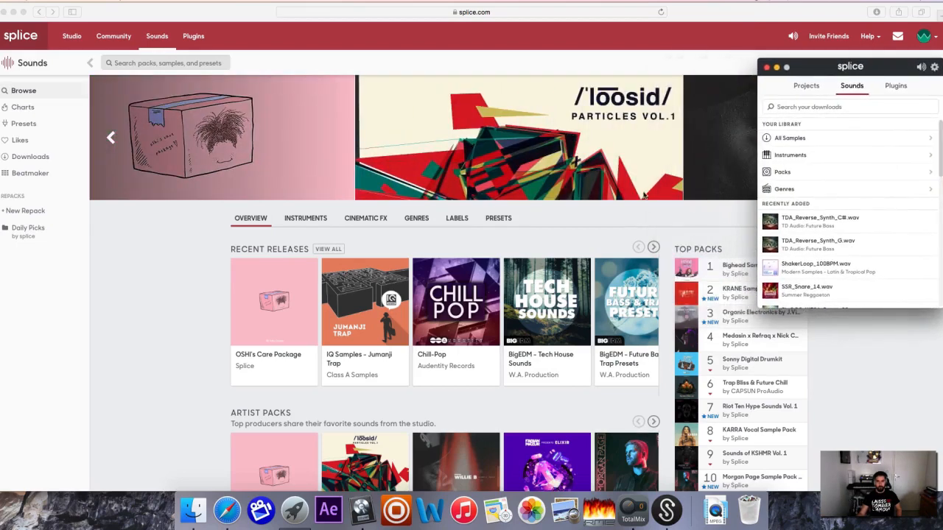
{"action": "left_click", "coordinate": [143, 319]}
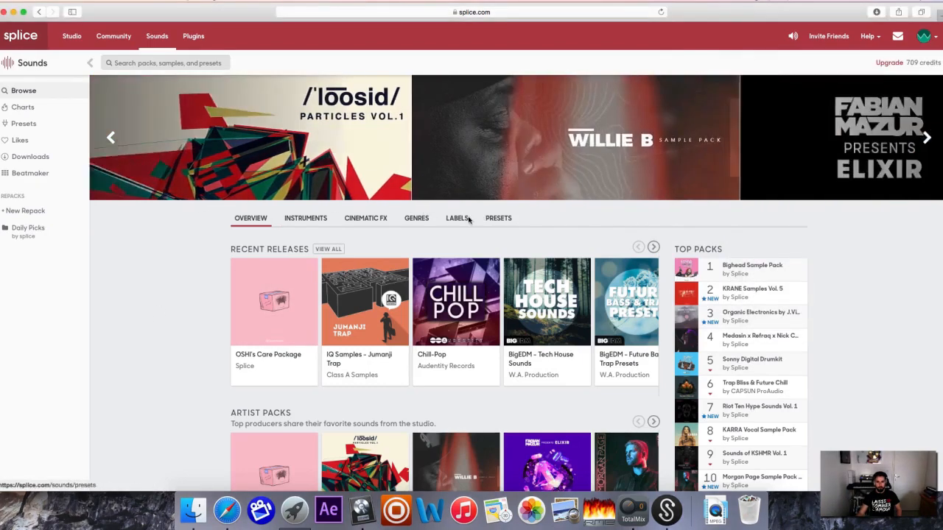
Browse the Drums instrument samples and filter them by the kicks tag.
{"action": "left_click", "coordinate": [298, 223]}
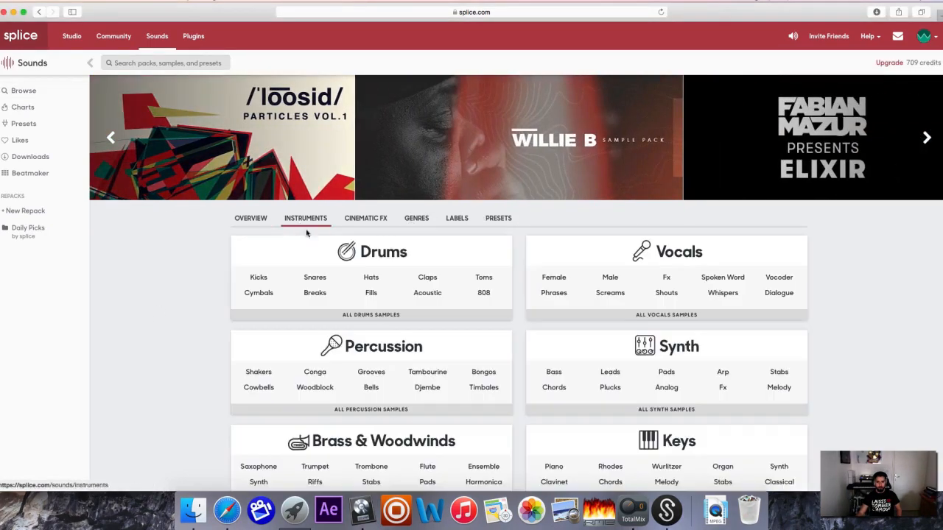
{"action": "left_click", "coordinate": [366, 254]}
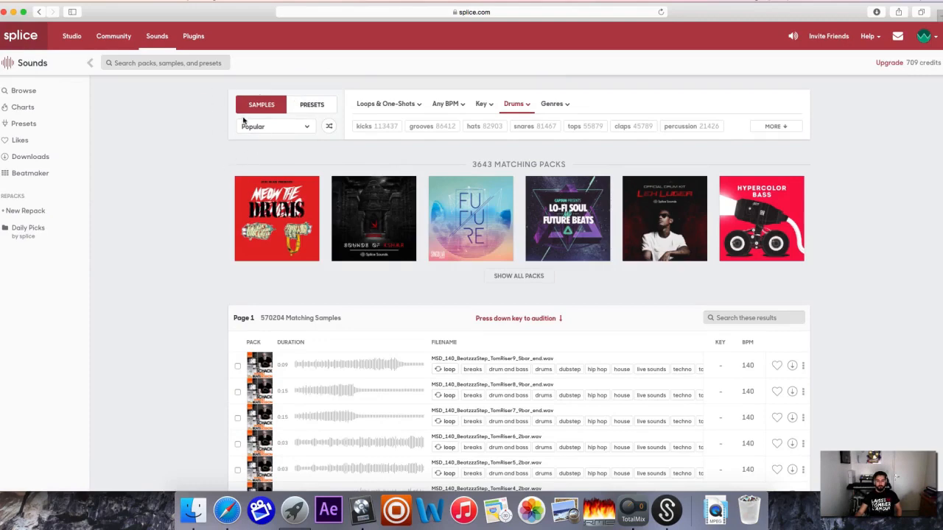
{"action": "left_click", "coordinate": [307, 129]}
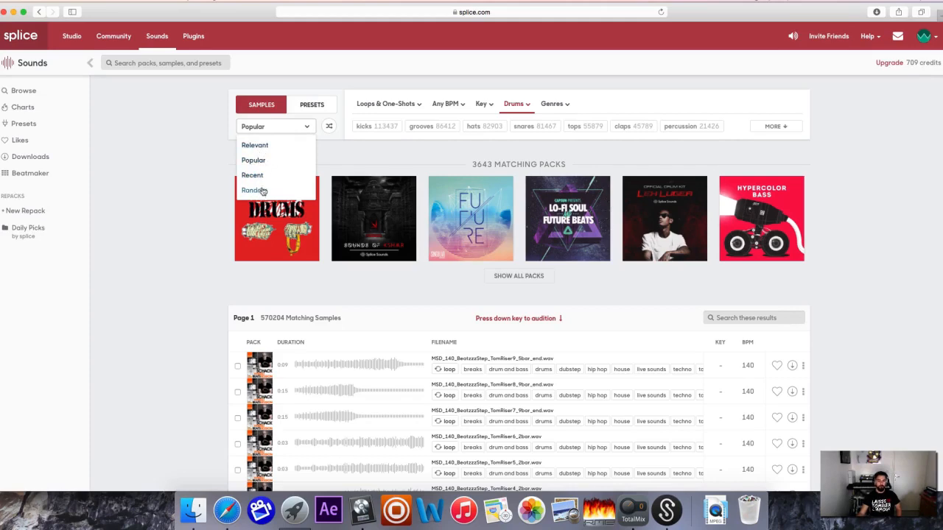
{"action": "left_click", "coordinate": [284, 129]}
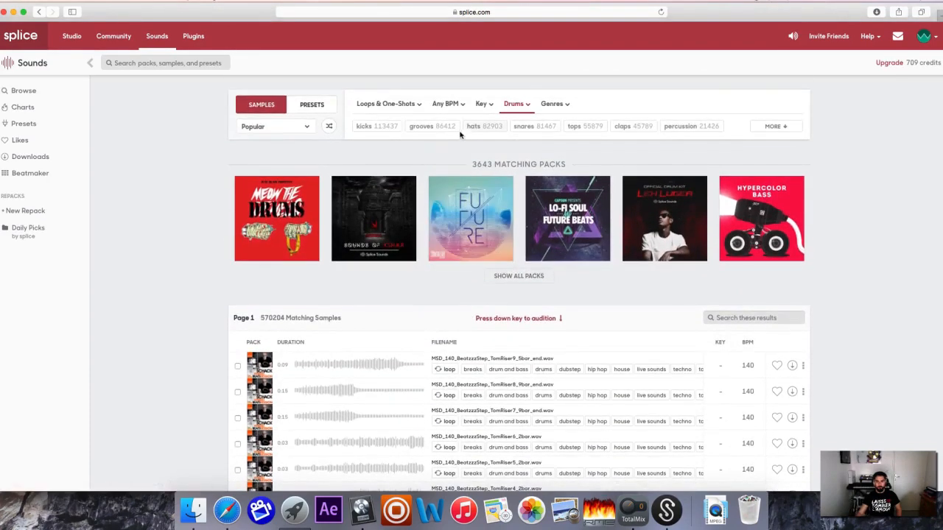
{"action": "left_click", "coordinate": [372, 130]}
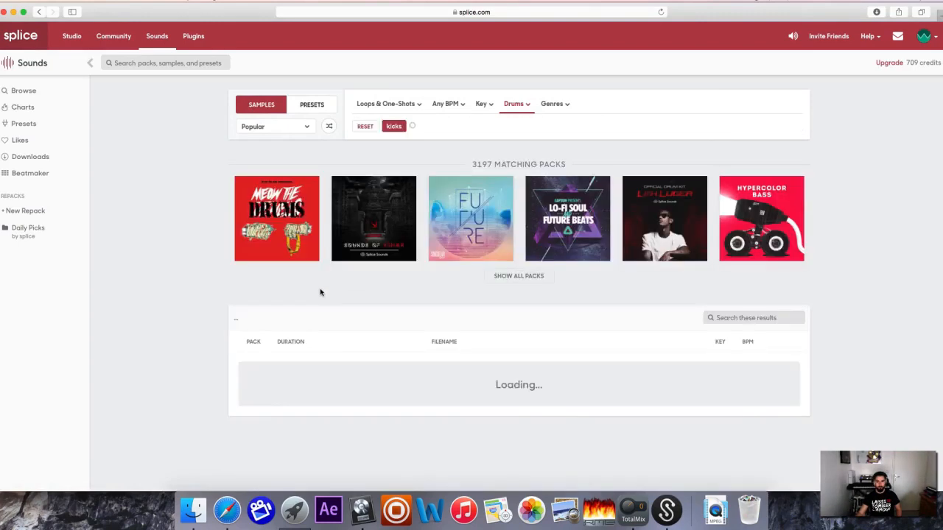
Audition the kick samples in the list one after another and download dg_kick_dizzy.wav.
{"action": "left_click", "coordinate": [285, 365]}
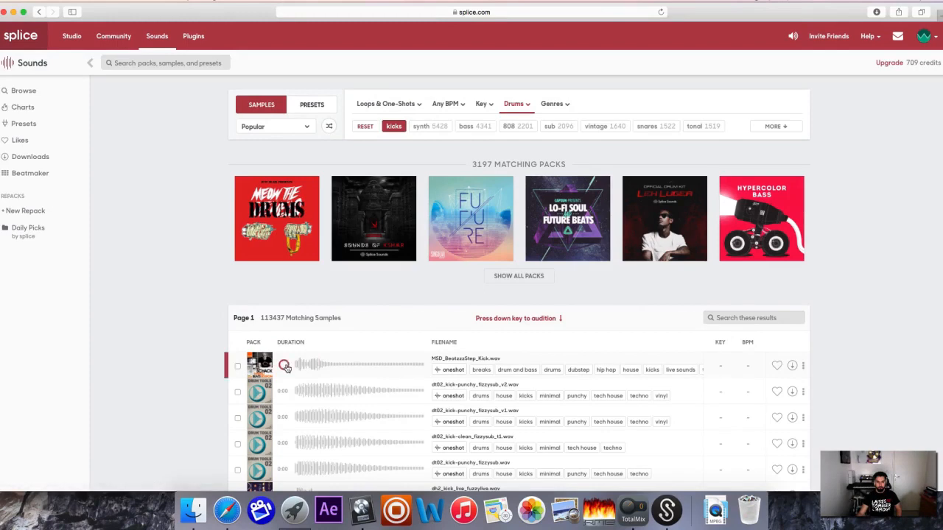
{"action": "left_click", "coordinate": [285, 391]}
{"action": "scroll", "coordinate": [285, 390], "scroll_direction": "down", "scroll_amount": 2}
{"action": "key", "text": "Down"}
{"action": "key", "text": "Down"}
{"action": "key", "text": "Down"}
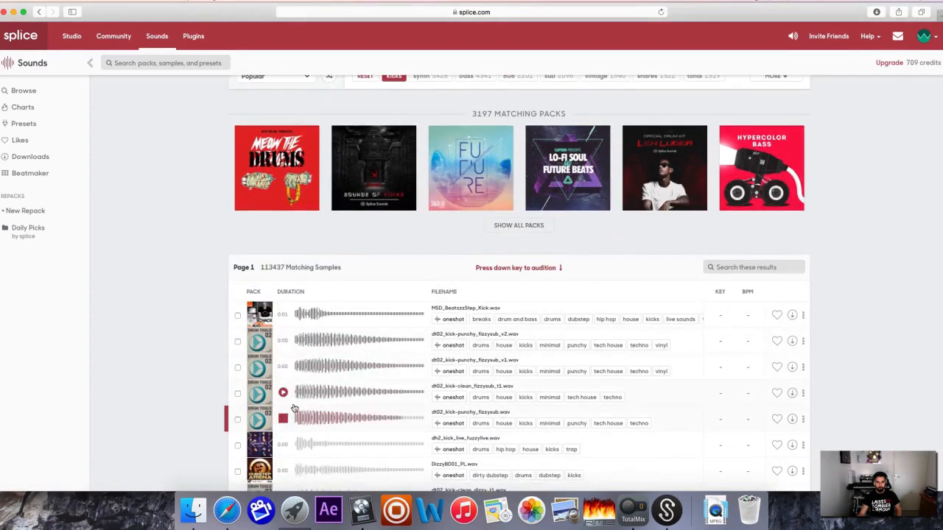
{"action": "key", "text": "Down"}
{"action": "key", "text": "Down"}
{"action": "key", "text": "Down"}
{"action": "key", "text": "Down"}
{"action": "key", "text": "Down"}
{"action": "key", "text": "Down"}
{"action": "key", "text": "Down"}
{"action": "key", "text": "Down"}
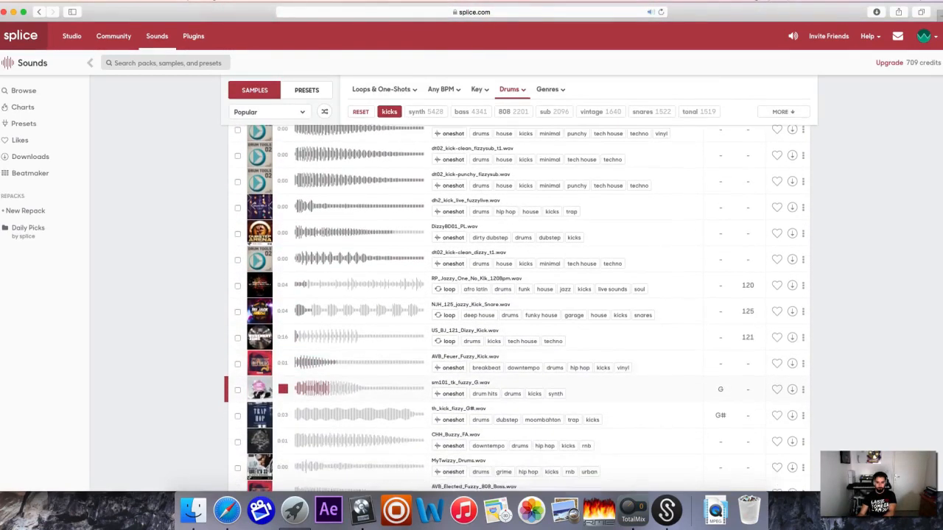
{"action": "key", "text": "Down"}
{"action": "key", "text": "Down"}
{"action": "key", "text": "Down"}
{"action": "key", "text": "Down"}
{"action": "key", "text": "Down"}
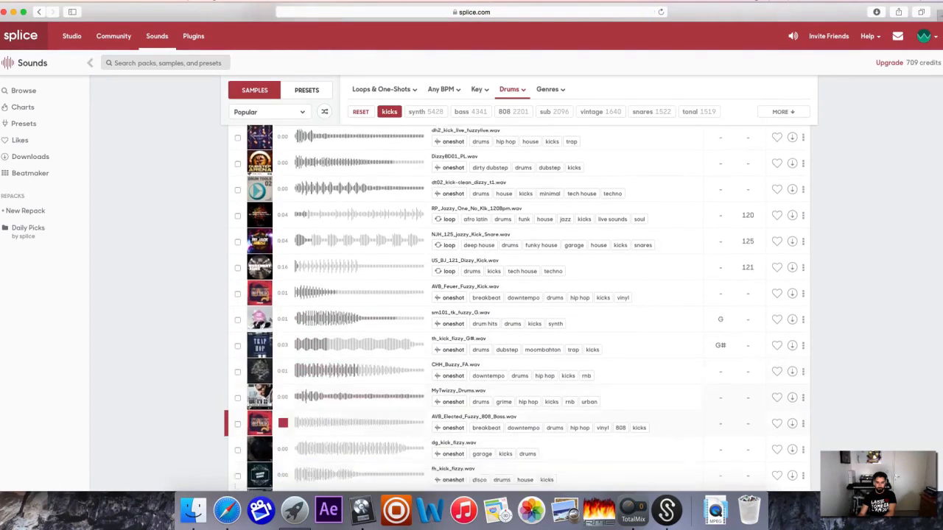
{"action": "key", "text": "Down"}
{"action": "key", "text": "Down"}
{"action": "key", "text": "Up"}
{"action": "key", "text": "Up"}
{"action": "scroll", "coordinate": [306, 375], "scroll_direction": "down", "scroll_amount": 4}
{"action": "key", "text": "Down"}
{"action": "key", "text": "Down"}
{"action": "key", "text": "Down"}
{"action": "key", "text": "Down"}
{"action": "key", "text": "Down"}
{"action": "key", "text": "Down"}
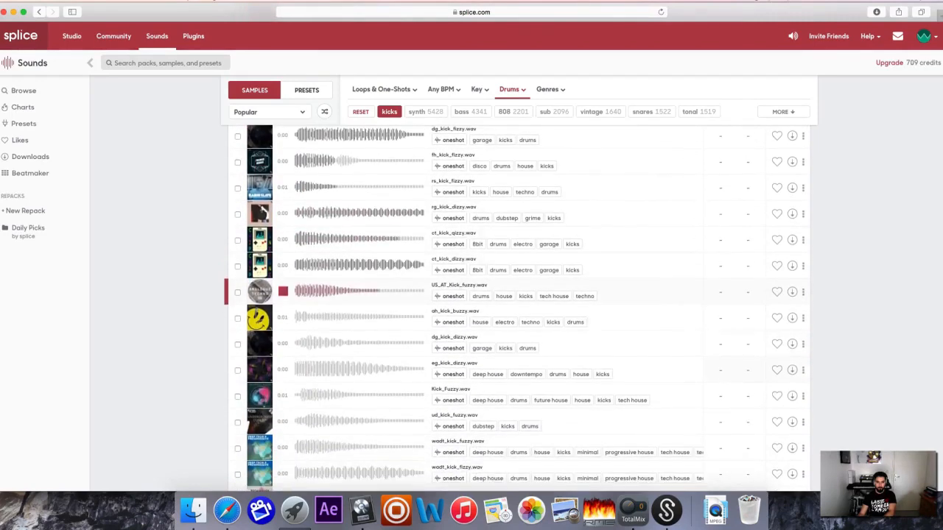
{"action": "key", "text": "Down"}
{"action": "key", "text": "Up"}
{"action": "key", "text": "Down"}
{"action": "key", "text": "Down"}
{"action": "key", "text": "Down"}
{"action": "key", "text": "Up"}
{"action": "key", "text": "Down"}
{"action": "key", "text": "Up"}
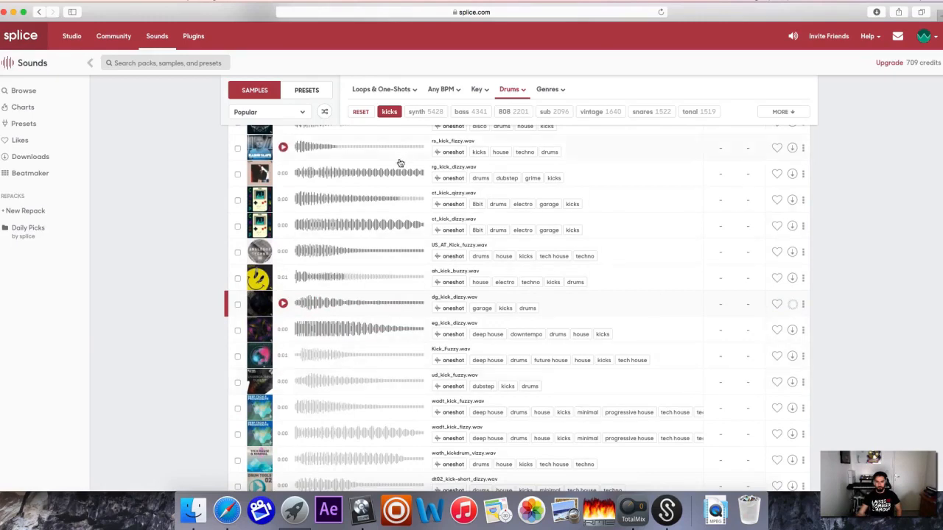
Remove the kicks filter and filter the drum samples by the claps and snaps tags instead.
{"action": "left_click", "coordinate": [388, 115]}
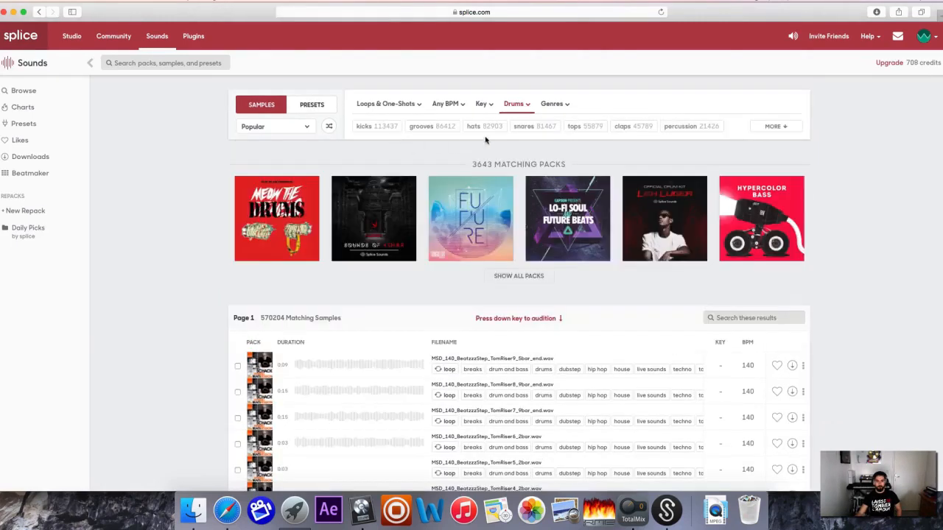
{"action": "left_click", "coordinate": [775, 126]}
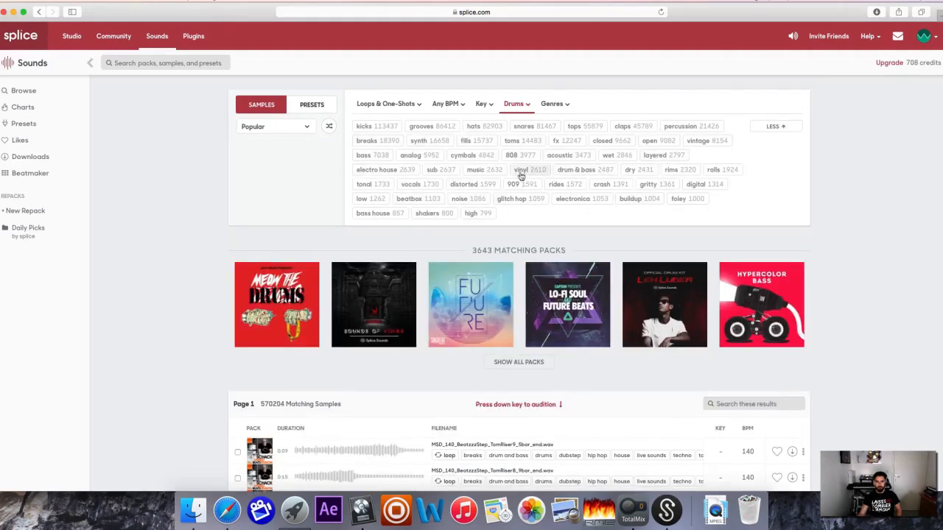
{"action": "left_click", "coordinate": [628, 128]}
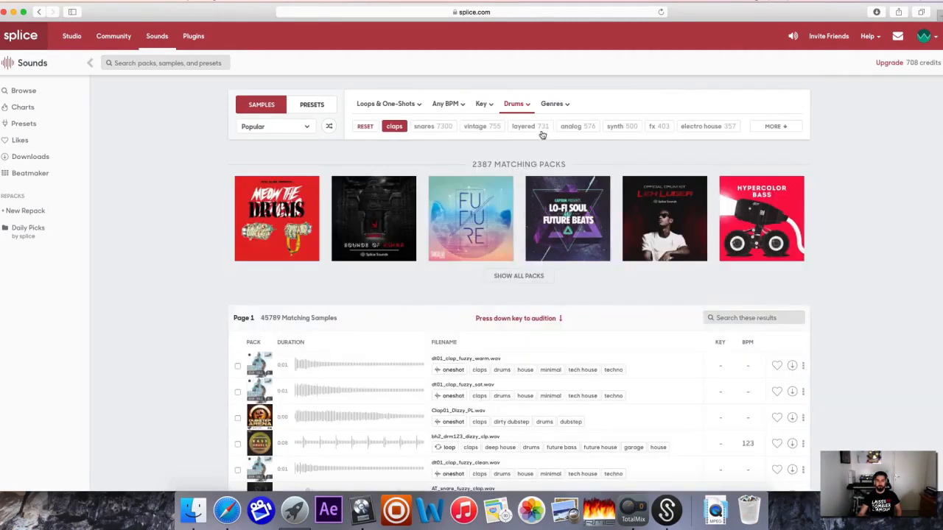
{"action": "left_click", "coordinate": [779, 131]}
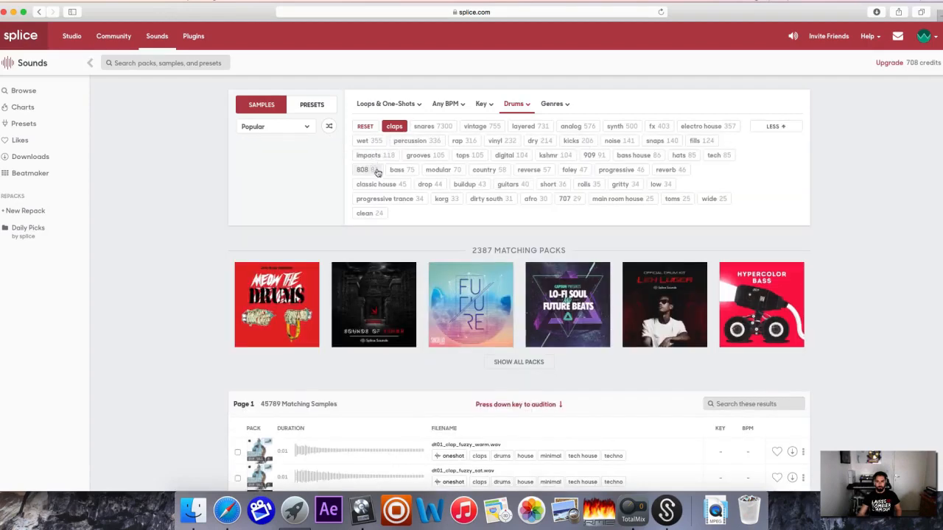
{"action": "left_click", "coordinate": [651, 142]}
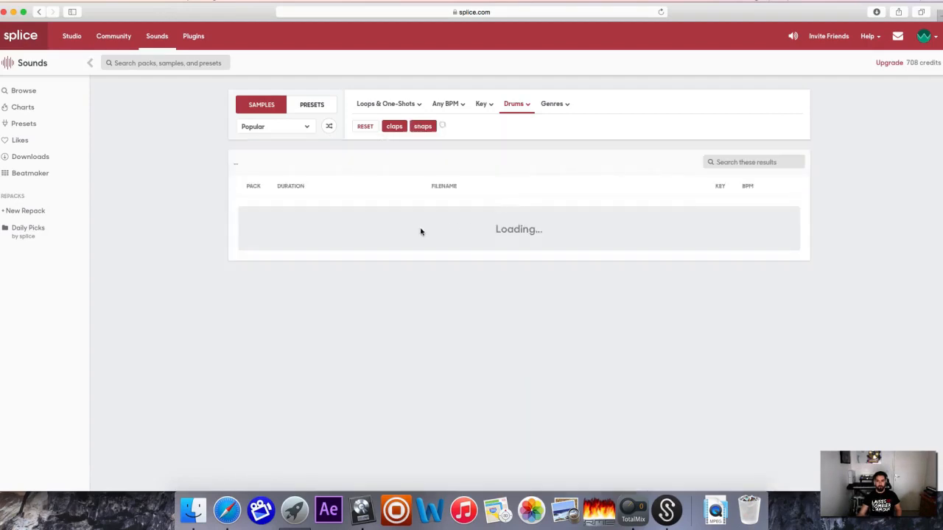
Audition the clap and snap samples and download ts_clpclk_journey.wav and tth_prc_oz.wav.
{"action": "scroll", "coordinate": [284, 331], "scroll_direction": "down", "scroll_amount": 2}
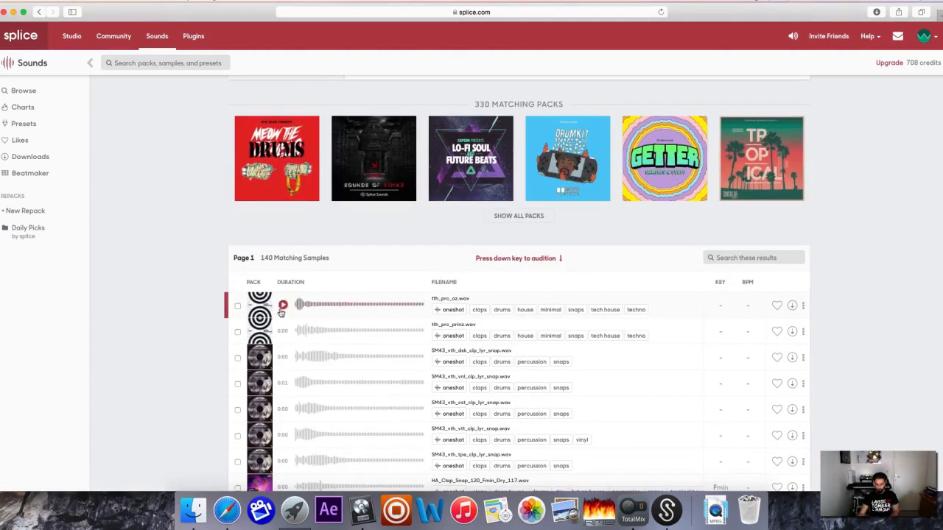
{"action": "key", "text": "Down"}
{"action": "key", "text": "Down"}
{"action": "key", "text": "Down"}
{"action": "key", "text": "Down"}
{"action": "key", "text": "Down"}
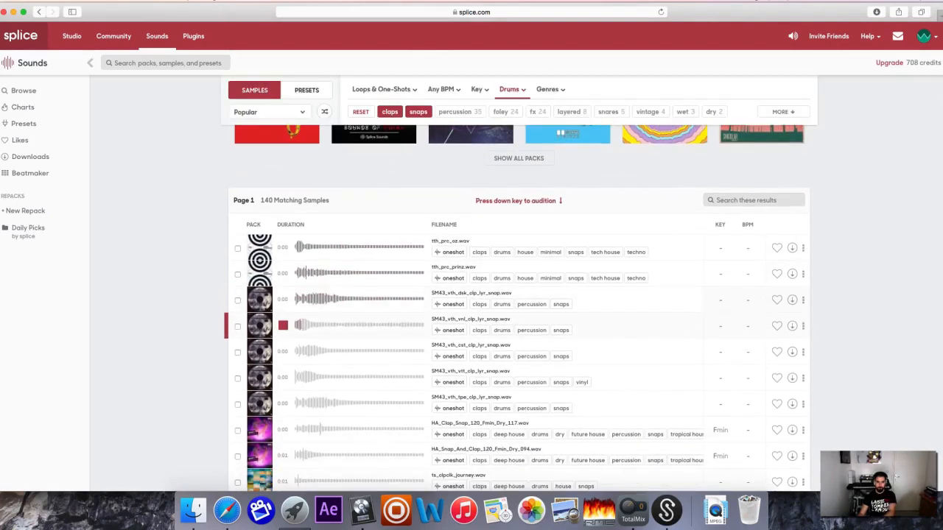
{"action": "key", "text": "Down"}
{"action": "key", "text": "Down"}
{"action": "key", "text": "Down"}
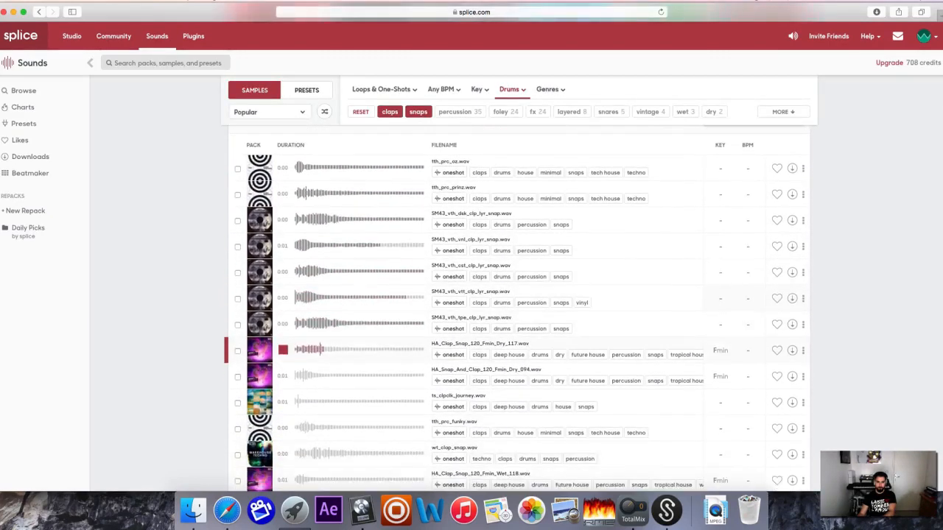
{"action": "key", "text": "Down"}
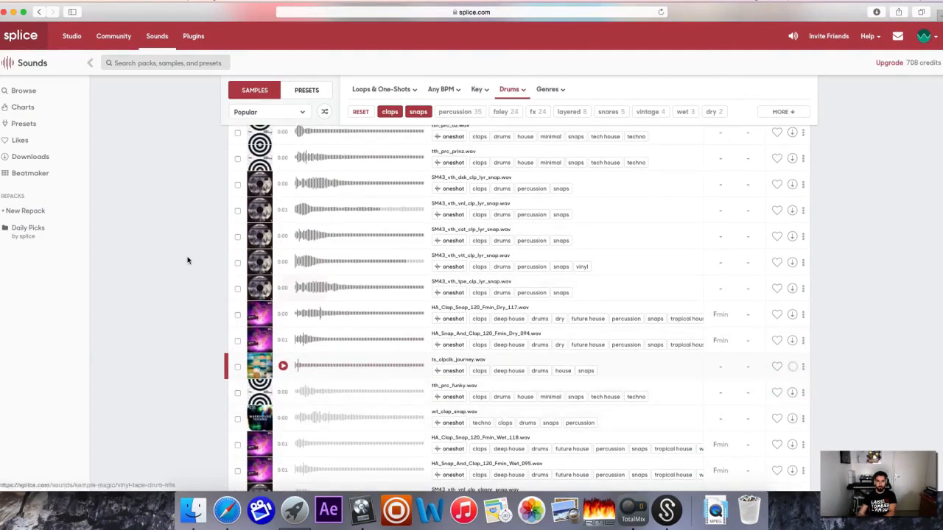
{"action": "scroll", "coordinate": [281, 216], "scroll_direction": "up", "scroll_amount": 3}
{"action": "left_click", "coordinate": [282, 218]}
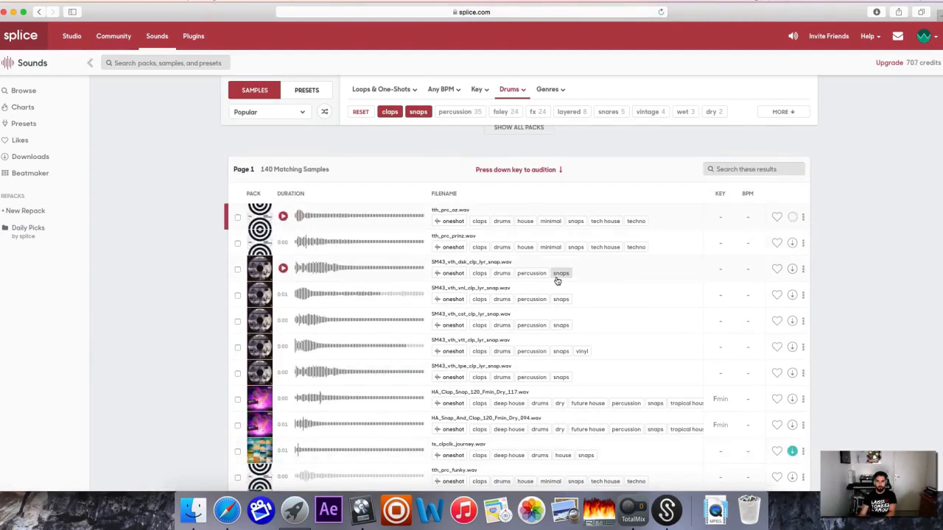
Remove the claps and snaps filters and filter the drum samples by the hats tag instead.
{"action": "left_click", "coordinate": [414, 118]}
{"action": "left_click", "coordinate": [407, 125]}
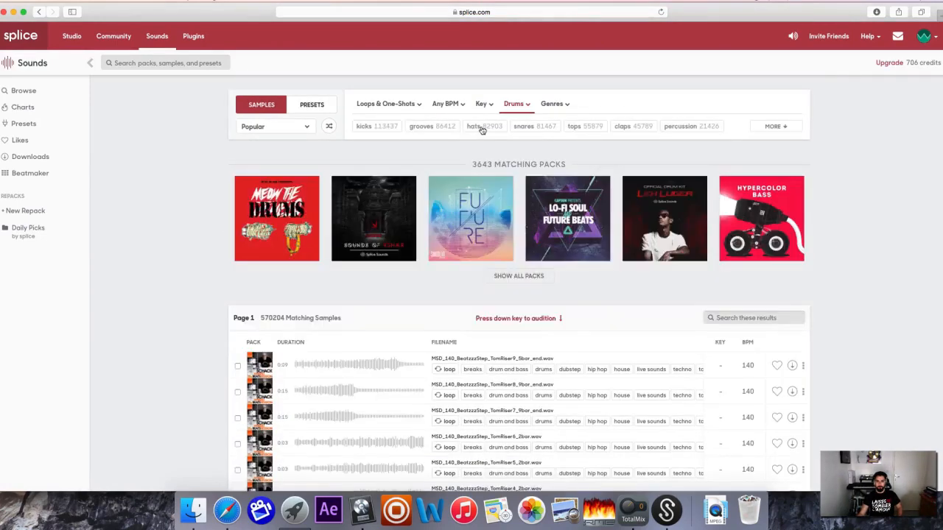
{"action": "left_click", "coordinate": [482, 129]}
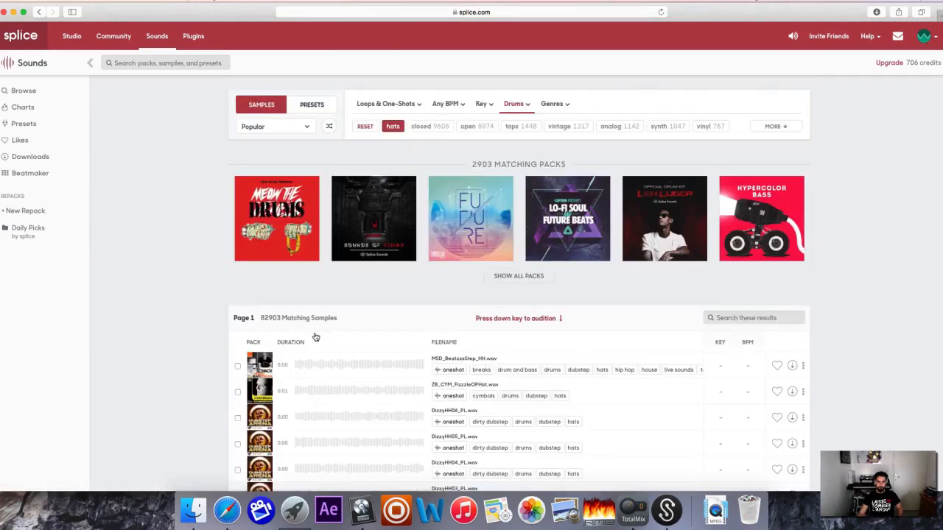
Audition the hat samples in the results list one after another.
{"action": "scroll", "coordinate": [302, 337], "scroll_direction": "down", "scroll_amount": 1}
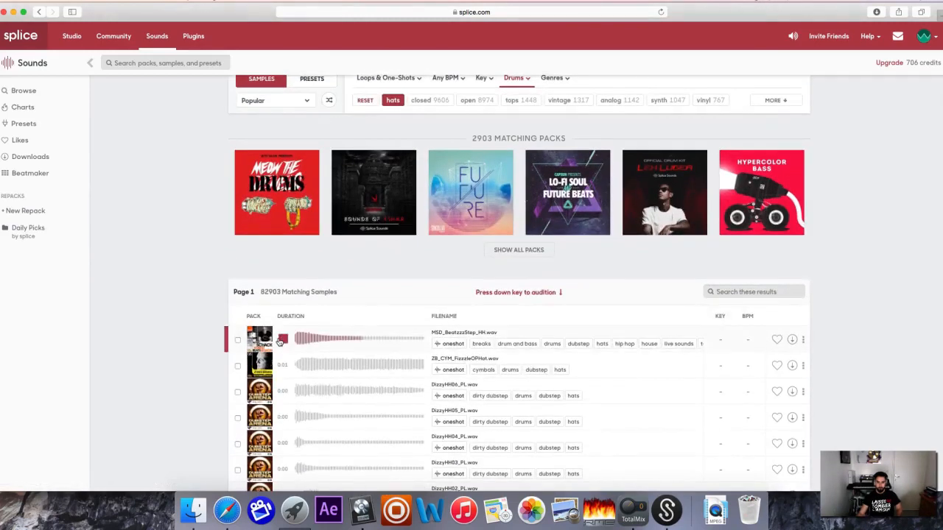
{"action": "key", "text": "Down"}
{"action": "key", "text": "Down"}
{"action": "key", "text": "Down"}
{"action": "key", "text": "Down"}
{"action": "key", "text": "Down"}
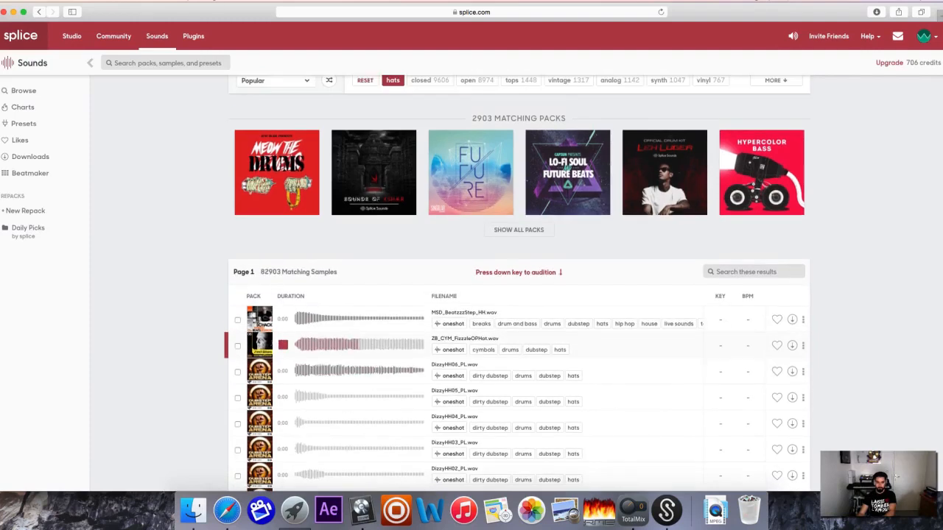
{"action": "key", "text": "Down"}
{"action": "key", "text": "Down"}
{"action": "key", "text": "Down"}
{"action": "key", "text": "Down"}
{"action": "key", "text": "Down"}
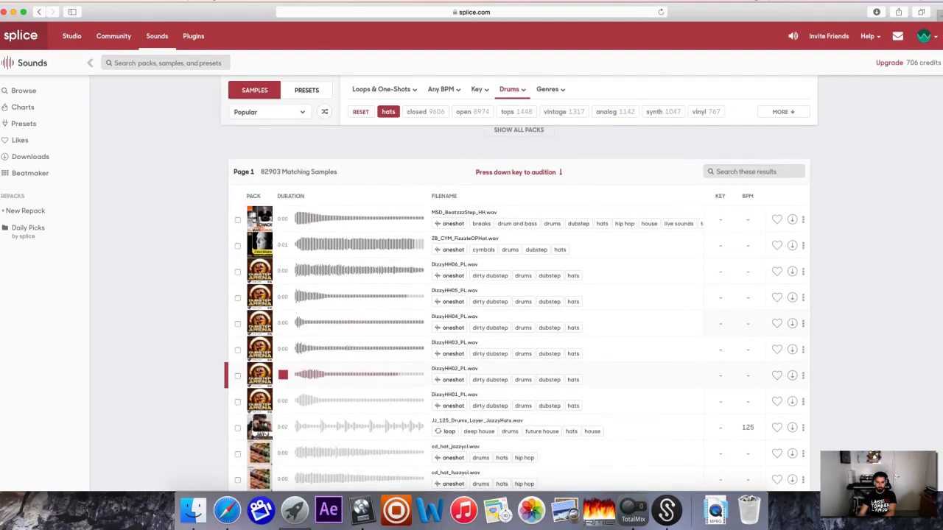
{"action": "key", "text": "Down"}
{"action": "key", "text": "Down"}
{"action": "key", "text": "Down"}
{"action": "key", "text": "Down"}
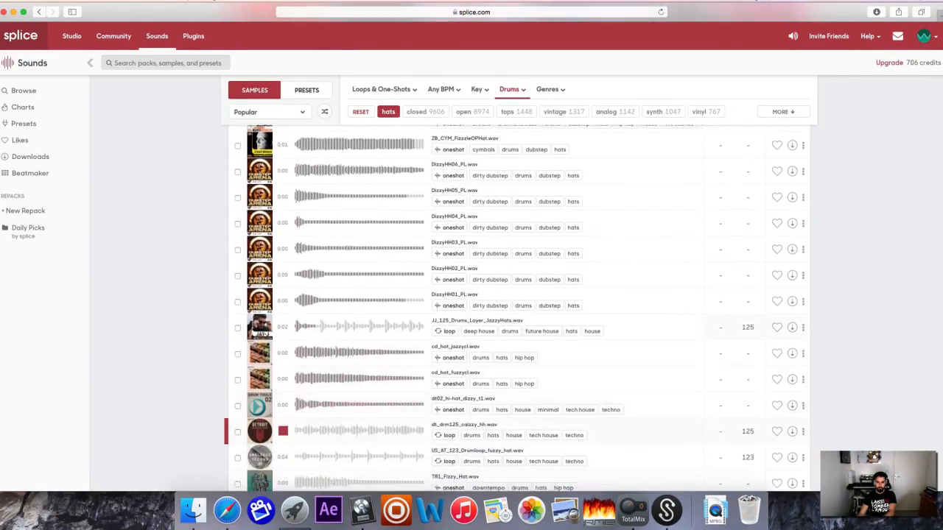
{"action": "key", "text": "Down"}
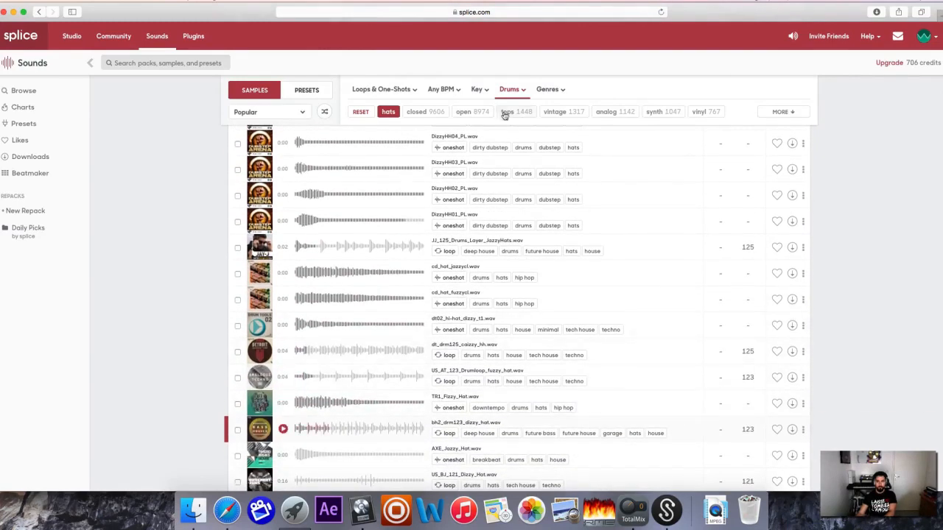
Narrow the hat samples to the Future Bass genre and to One-Shots only.
{"action": "left_click", "coordinate": [548, 89]}
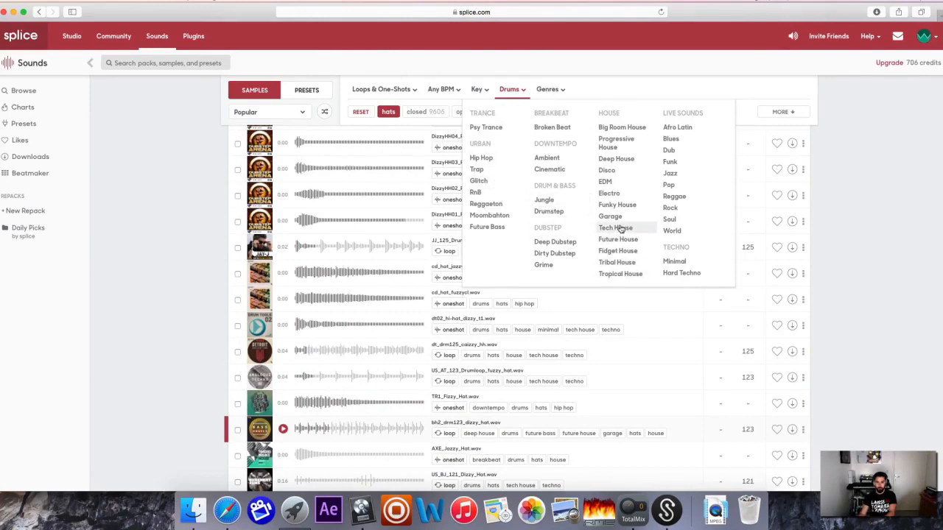
{"action": "left_click", "coordinate": [491, 227]}
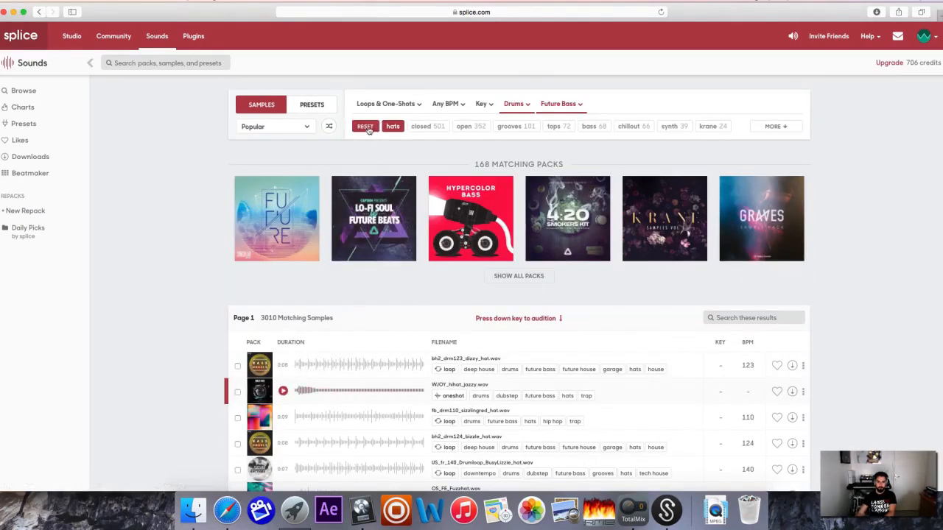
{"action": "left_click", "coordinate": [394, 104]}
{"action": "left_click", "coordinate": [384, 142]}
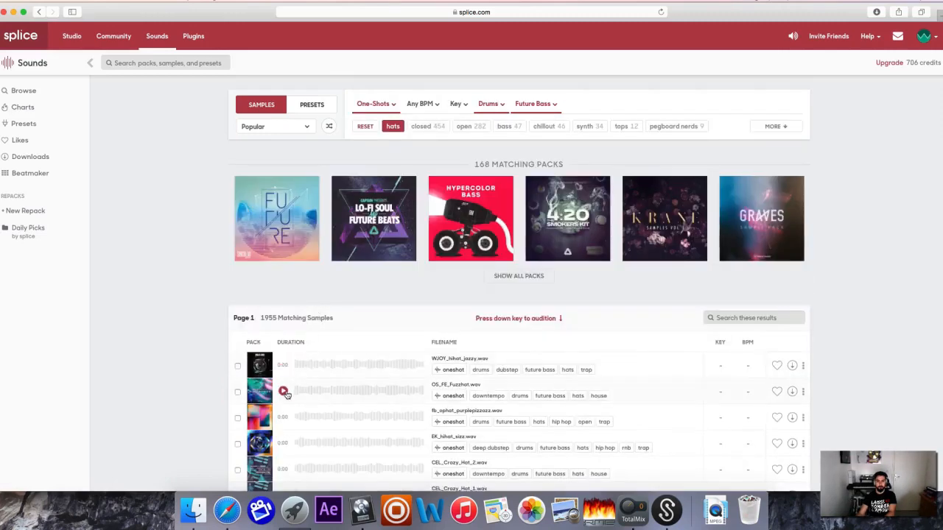
Audition the Future Bass hat one-shots, download 420_HiHat_Snooze_01.wav and clear the hats filter.
{"action": "key", "text": "Down"}
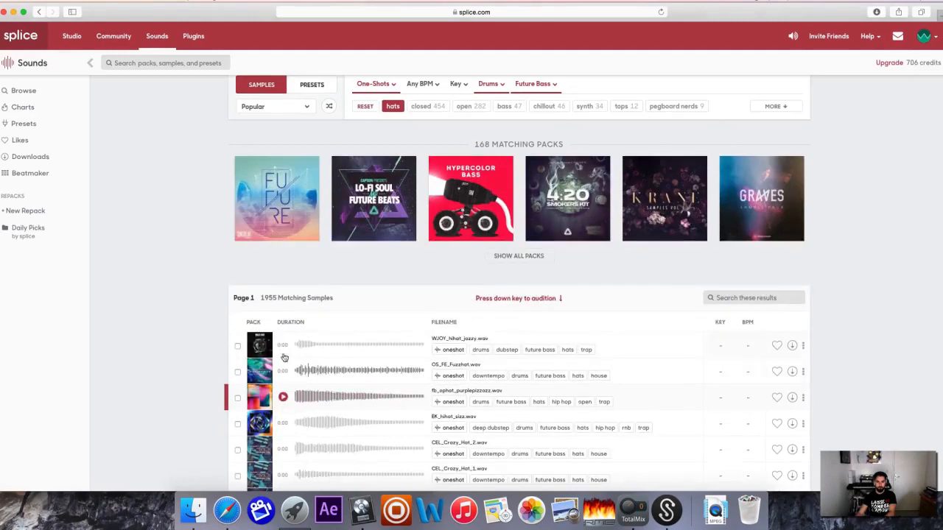
{"action": "left_click", "coordinate": [283, 346]}
{"action": "left_click", "coordinate": [283, 422]}
{"action": "key", "text": "Down"}
{"action": "key", "text": "Down"}
{"action": "key", "text": "Down"}
{"action": "key", "text": "Down"}
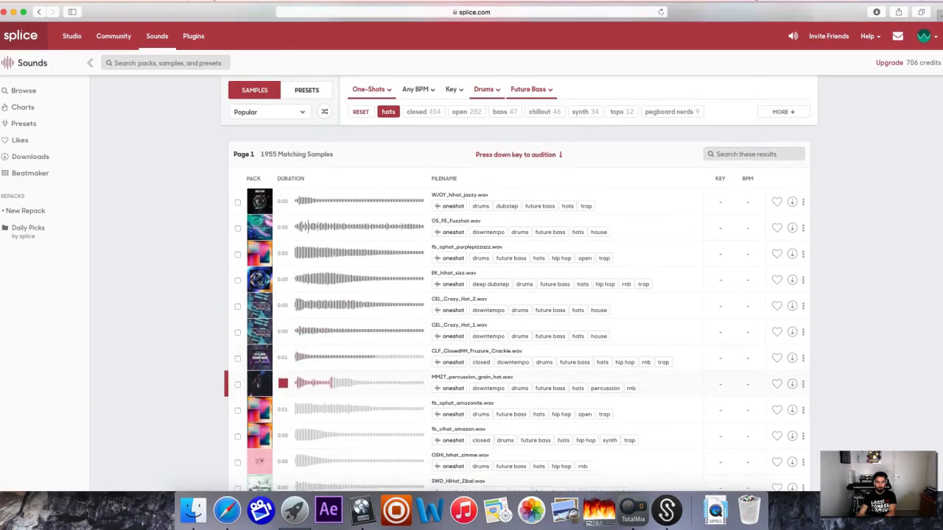
{"action": "key", "text": "Down"}
{"action": "key", "text": "Down"}
{"action": "key", "text": "Down"}
{"action": "key", "text": "Down"}
{"action": "key", "text": "Down"}
{"action": "key", "text": "Down"}
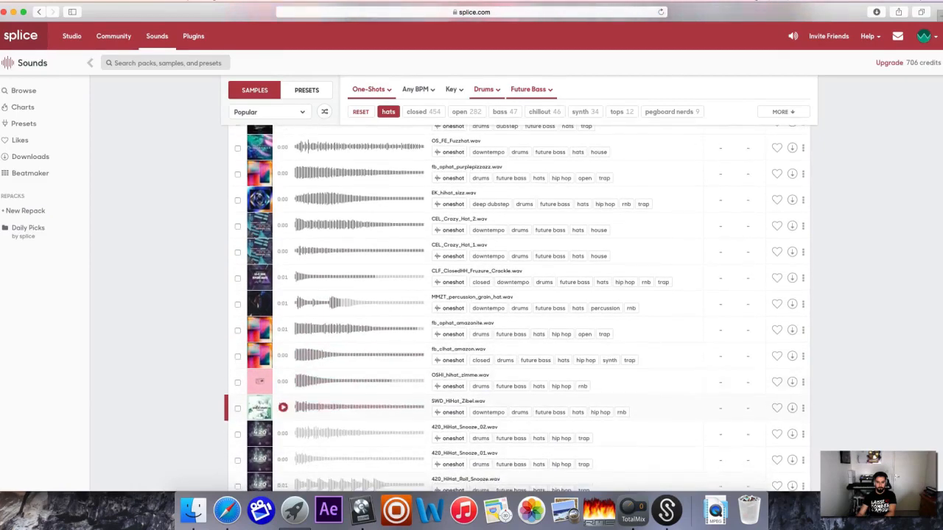
{"action": "key", "text": "Down"}
{"action": "key", "text": "Up"}
{"action": "left_click", "coordinate": [283, 422]}
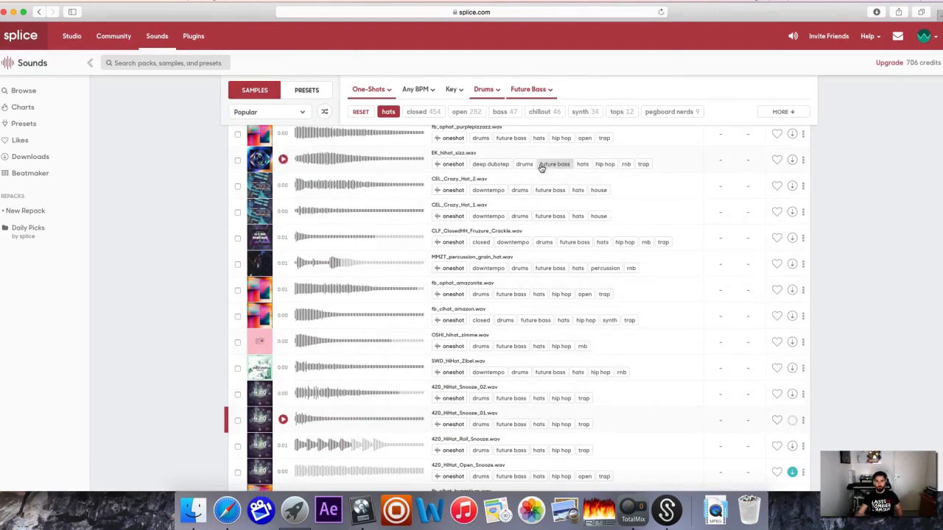
{"action": "left_click", "coordinate": [389, 113]}
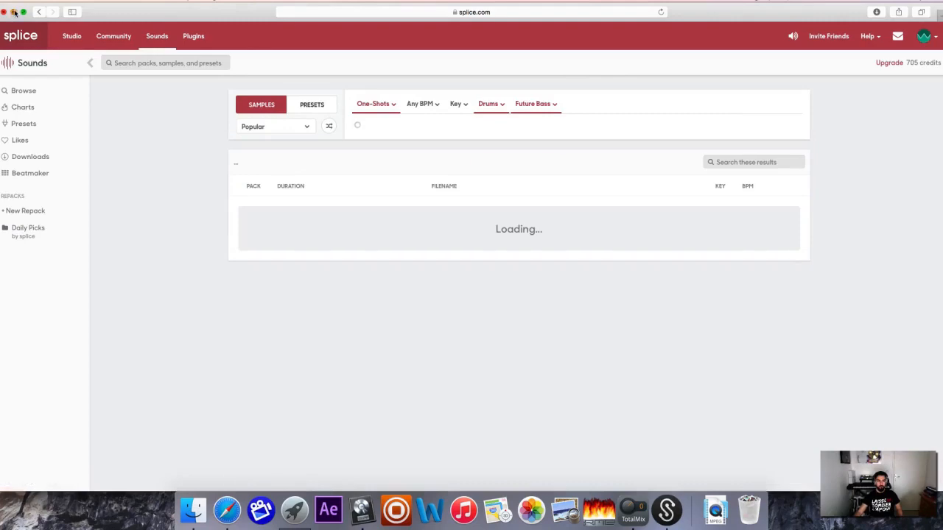
Switch to Logic, move the Maschine 2 window clear of the Splice app and load dg_kick_dizzy.wav into Sound 1 of Group A1.
{"action": "left_click", "coordinate": [14, 12]}
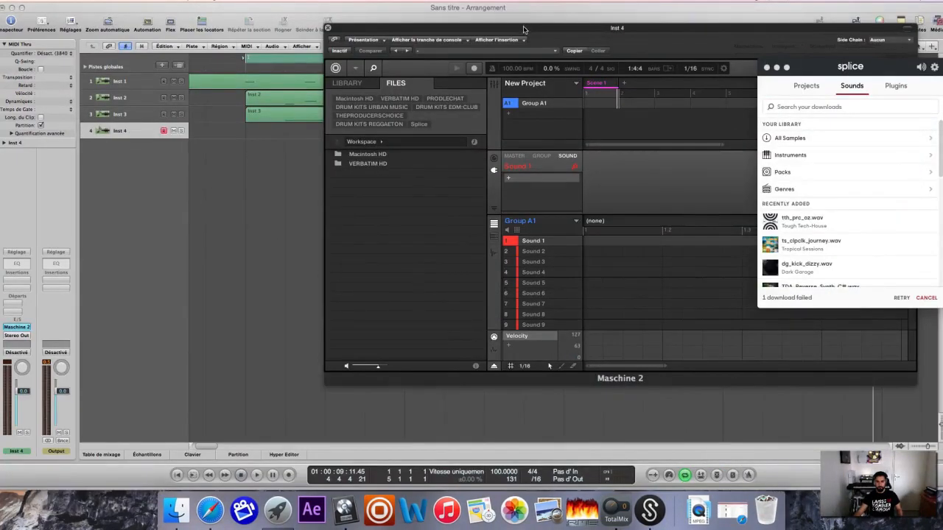
{"action": "left_click_drag", "start_coordinate": [524, 28], "coordinate": [381, 28]}
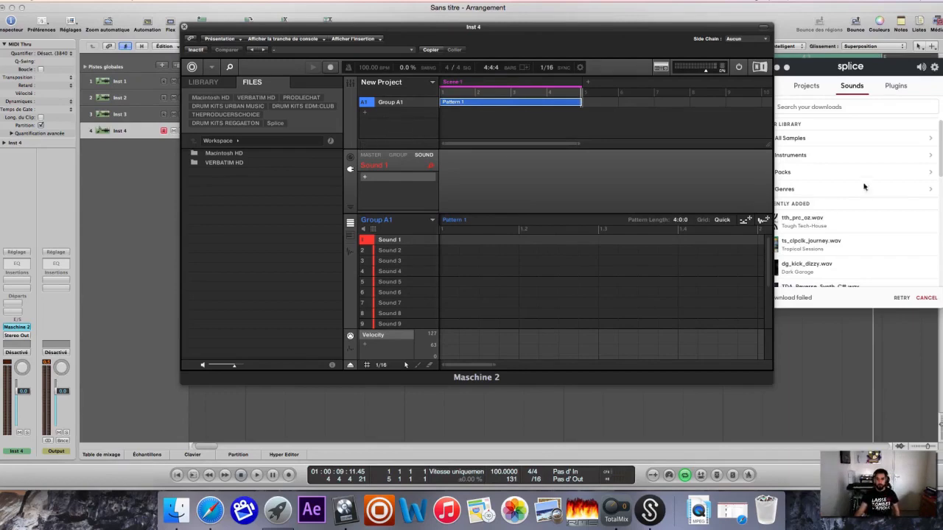
{"action": "left_click", "coordinate": [887, 182]}
{"action": "scroll", "coordinate": [835, 243], "scroll_direction": "down", "scroll_amount": 2}
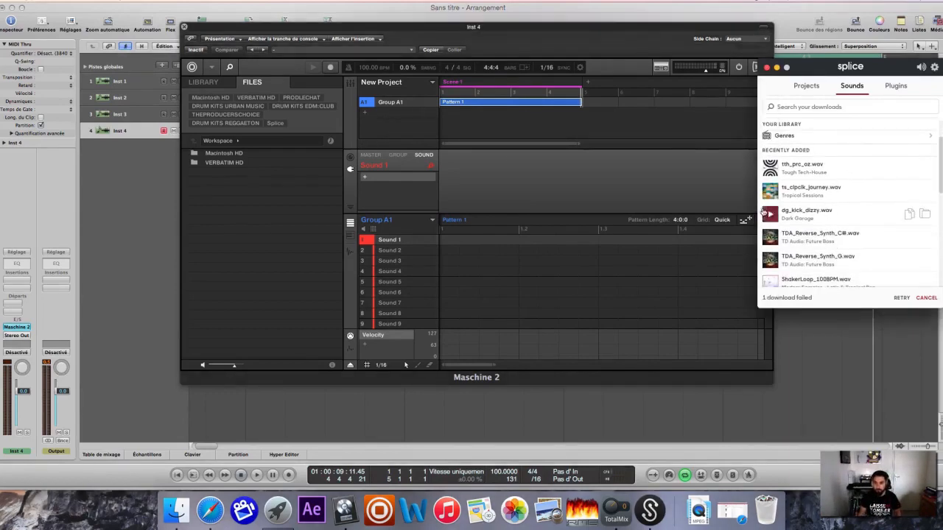
{"action": "left_click_drag", "start_coordinate": [772, 214], "coordinate": [390, 239]}
Load ts_clpclk_journey.wav into Sound 3 and tth_prc_oz.wav into Sound 4 of Group A1.
{"action": "scroll", "coordinate": [806, 212], "scroll_direction": "up", "scroll_amount": 1}
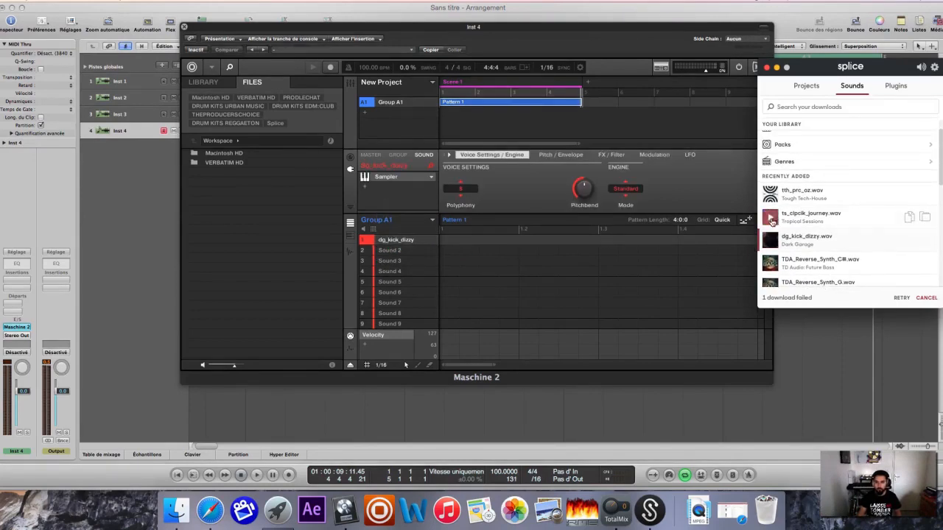
{"action": "left_click_drag", "start_coordinate": [769, 216], "coordinate": [404, 262]}
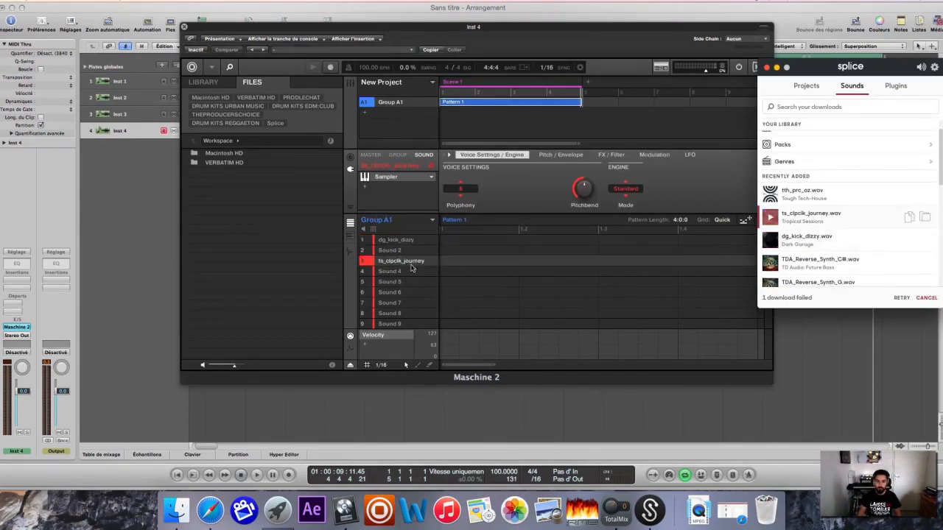
{"action": "scroll", "coordinate": [812, 203], "scroll_direction": "up", "scroll_amount": 1}
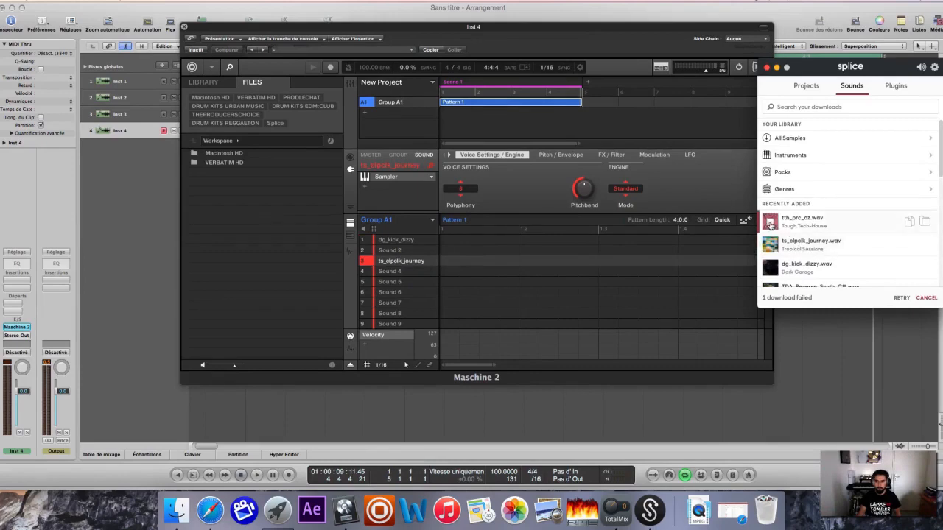
{"action": "left_click_drag", "start_coordinate": [782, 232], "coordinate": [398, 271]}
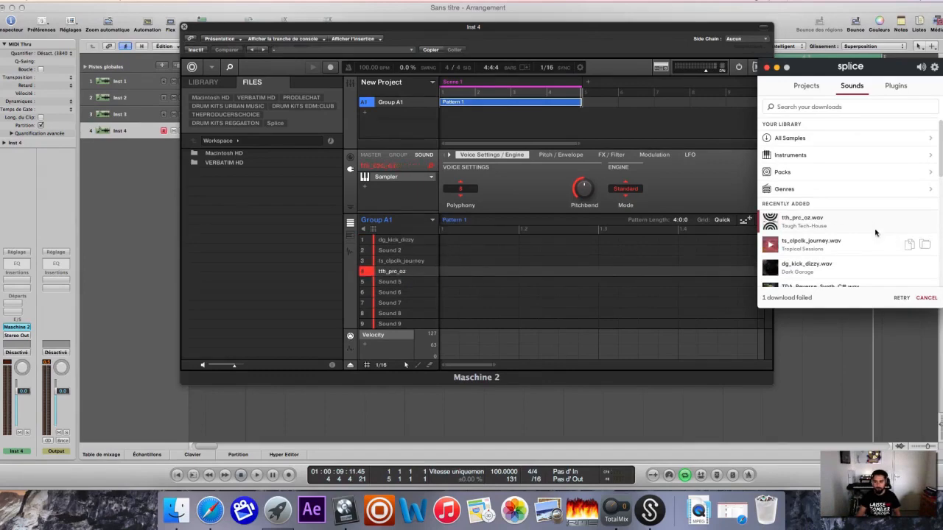
Check the Splice app's recently added sounds and the website's Downloads page for the downloaded hi-hat sample.
{"action": "left_click", "coordinate": [806, 86]}
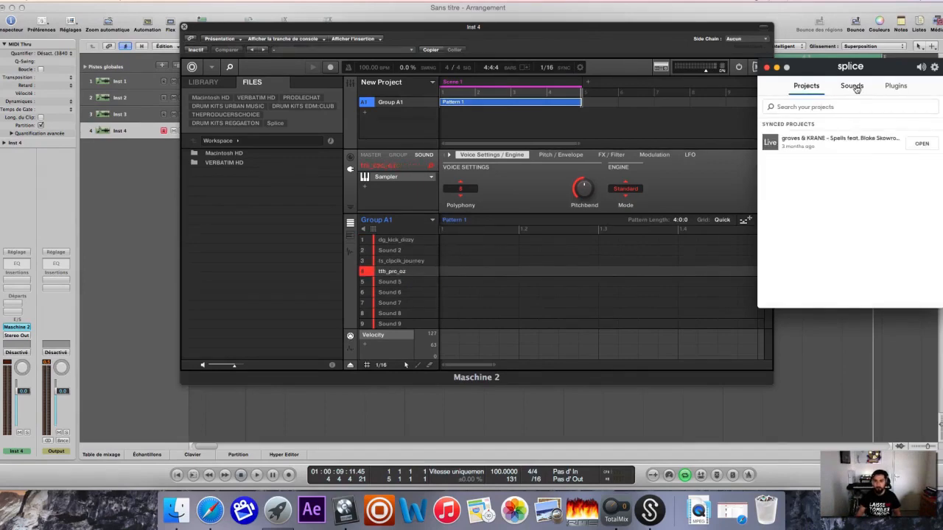
{"action": "left_click", "coordinate": [854, 87]}
{"action": "scroll", "coordinate": [810, 241], "scroll_direction": "down", "scroll_amount": 2}
{"action": "scroll", "coordinate": [796, 238], "scroll_direction": "up", "scroll_amount": 2}
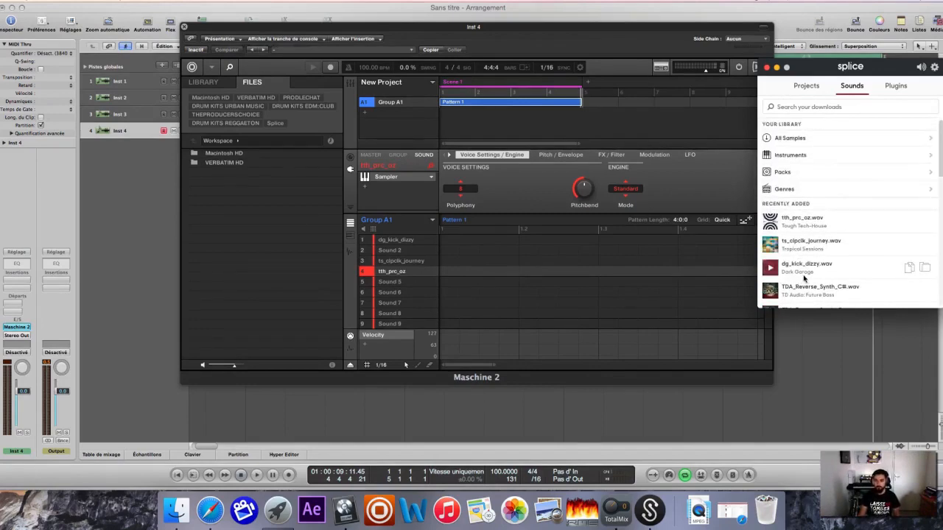
{"action": "left_click", "coordinate": [733, 510]}
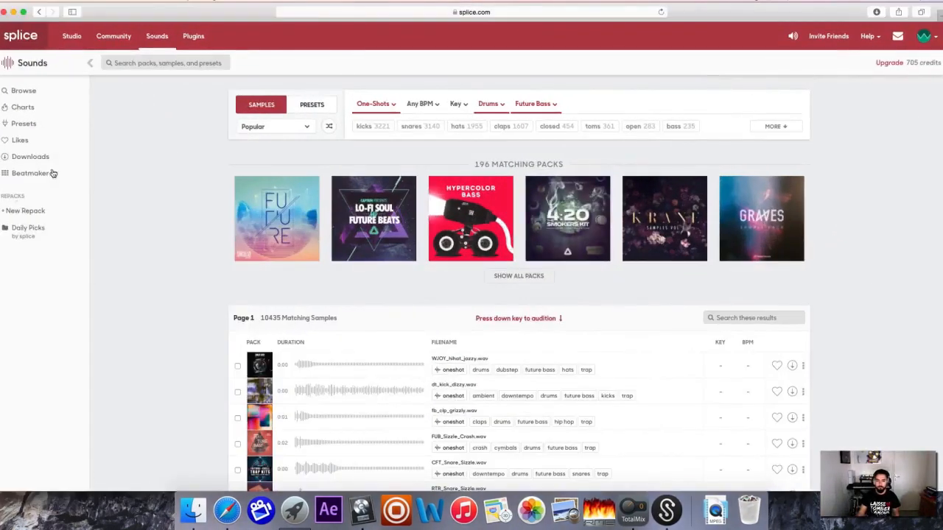
{"action": "left_click", "coordinate": [27, 159]}
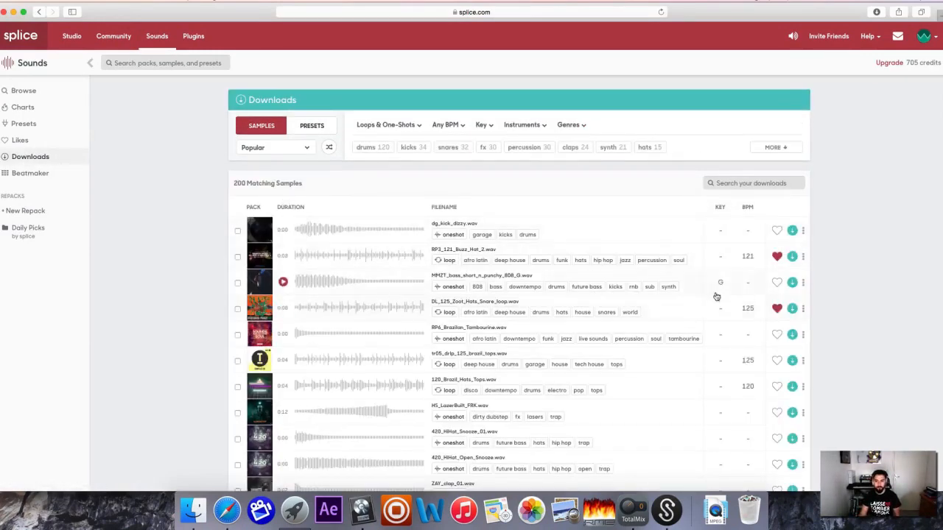
{"action": "left_click", "coordinate": [14, 12]}
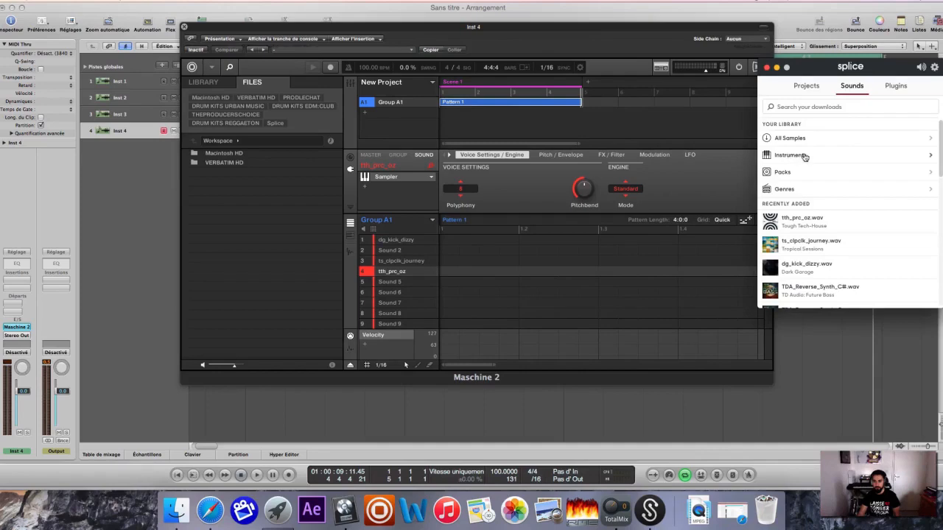
Browse the Drums instrument in the Splice app's library and filter it by the hats tag.
{"action": "left_click", "coordinate": [803, 156]}
{"action": "left_click", "coordinate": [805, 138]}
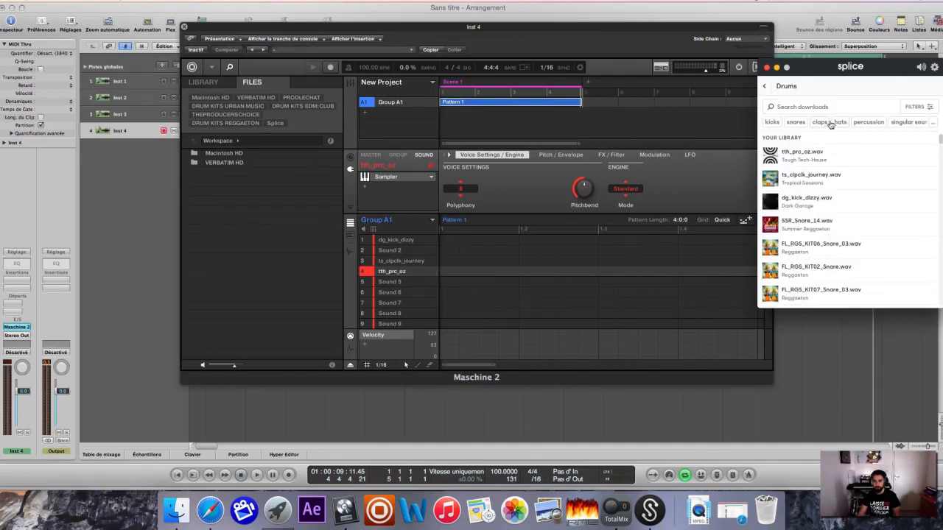
{"action": "left_click", "coordinate": [840, 123]}
Audition the suggested hat samples from Splice Sounds below the library's own hats.
{"action": "scroll", "coordinate": [824, 207], "scroll_direction": "down", "scroll_amount": 2}
{"action": "scroll", "coordinate": [825, 207], "scroll_direction": "down", "scroll_amount": 5}
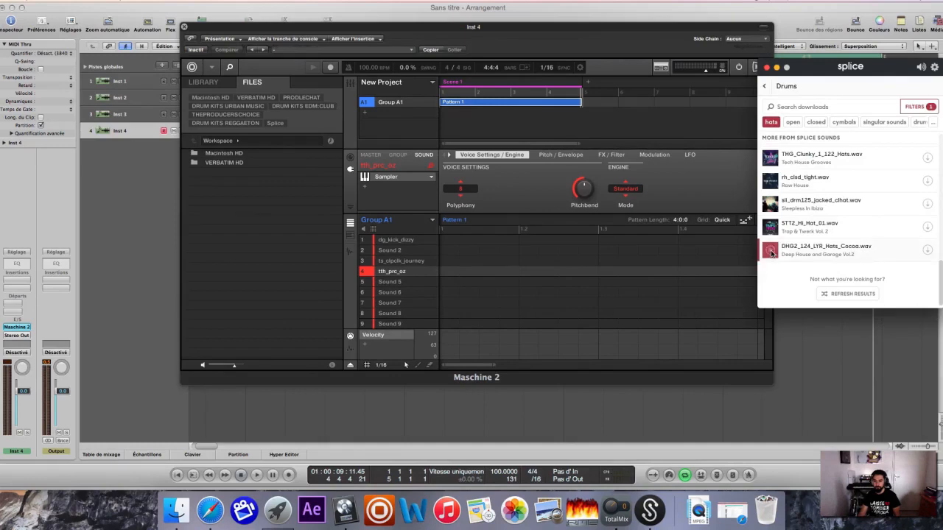
{"action": "left_click", "coordinate": [770, 252]}
{"action": "left_click", "coordinate": [771, 227]}
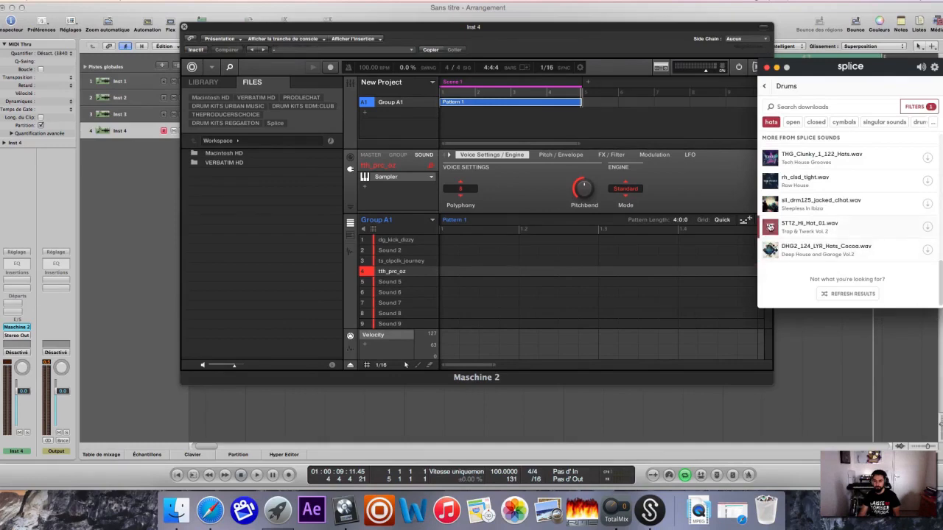
{"action": "left_click", "coordinate": [770, 205]}
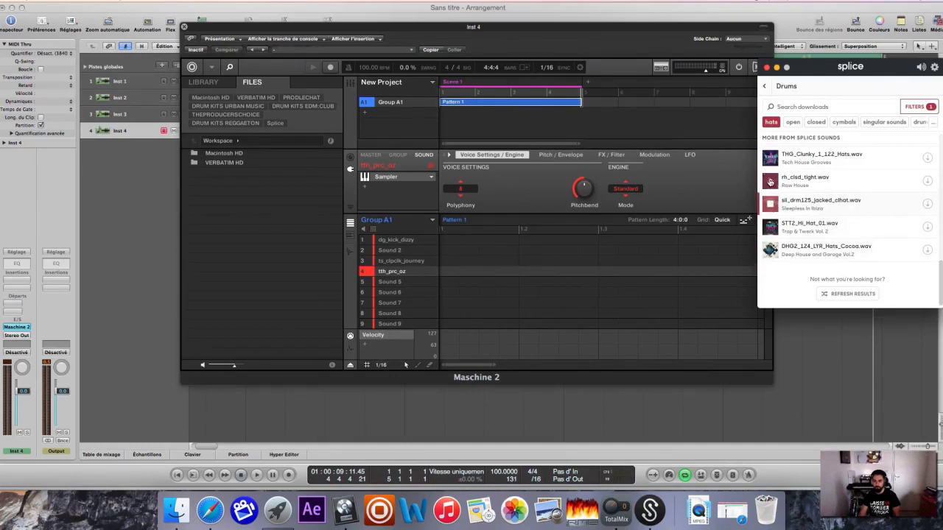
{"action": "scroll", "coordinate": [780, 213], "scroll_direction": "up", "scroll_amount": 3}
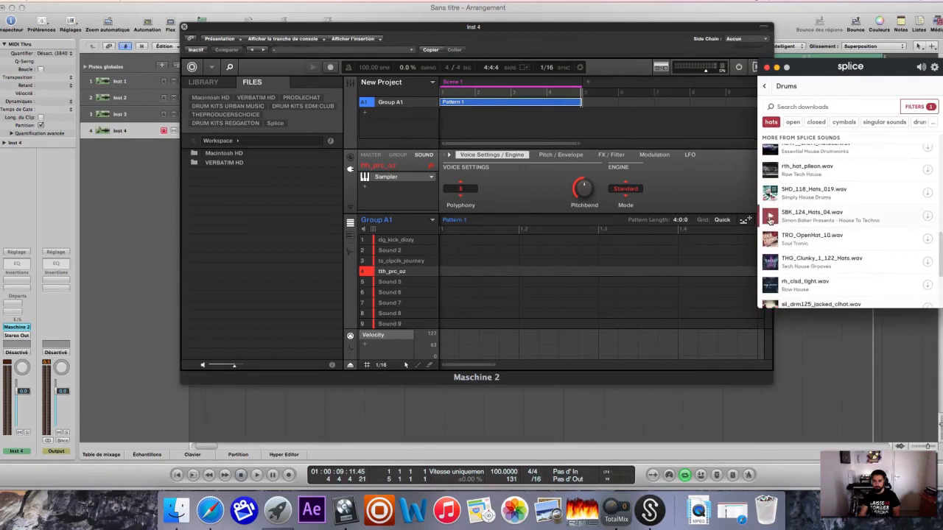
{"action": "left_click", "coordinate": [770, 235]}
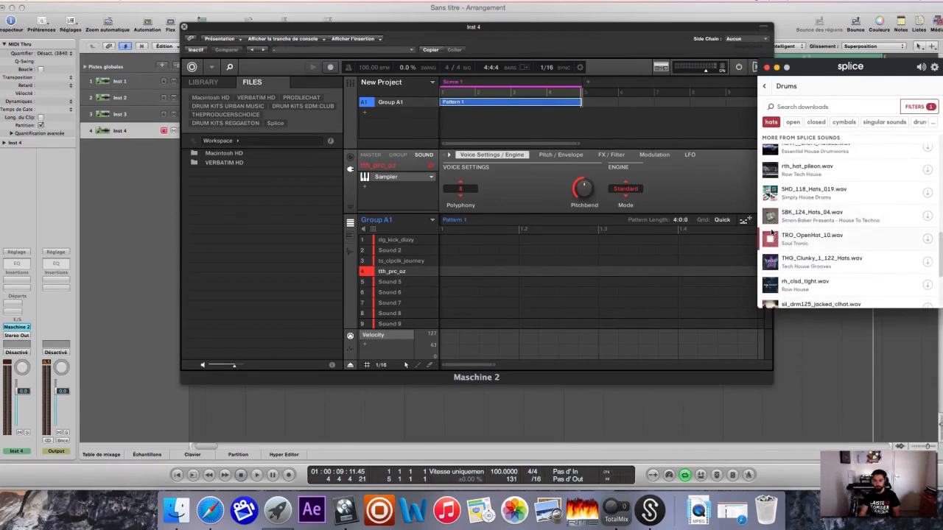
{"action": "scroll", "coordinate": [773, 190], "scroll_direction": "up", "scroll_amount": 2}
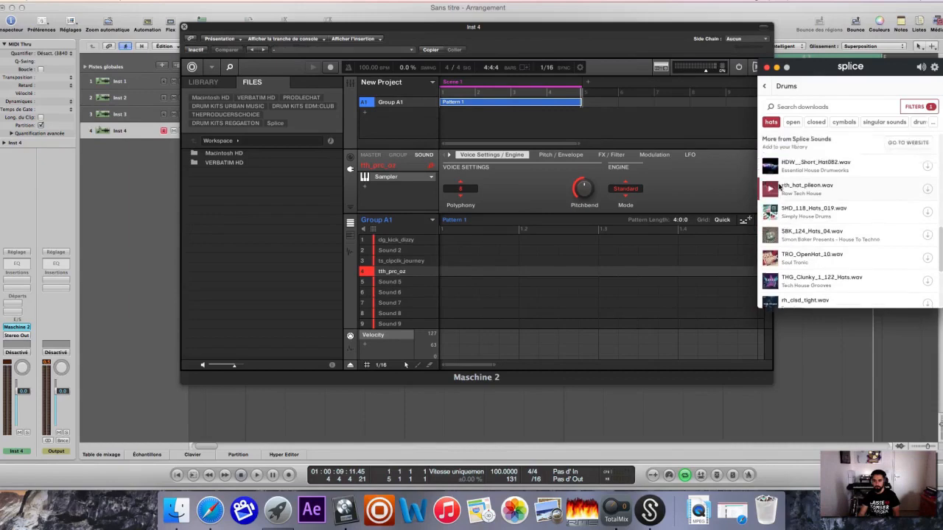
{"action": "left_click", "coordinate": [772, 207]}
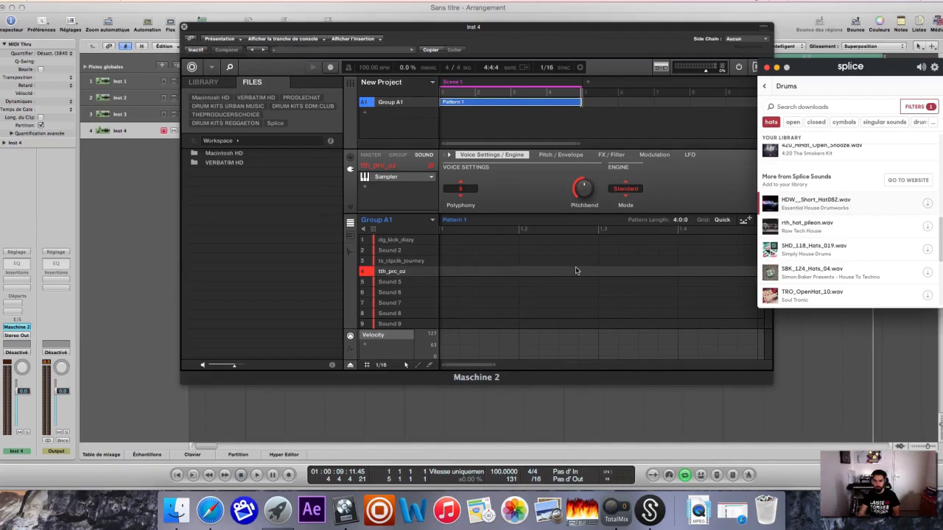
Download HDW__Short_Hat082.wav from the Splice suggestions and load it into Sound 6 of Group A1.
{"action": "left_click", "coordinate": [916, 207]}
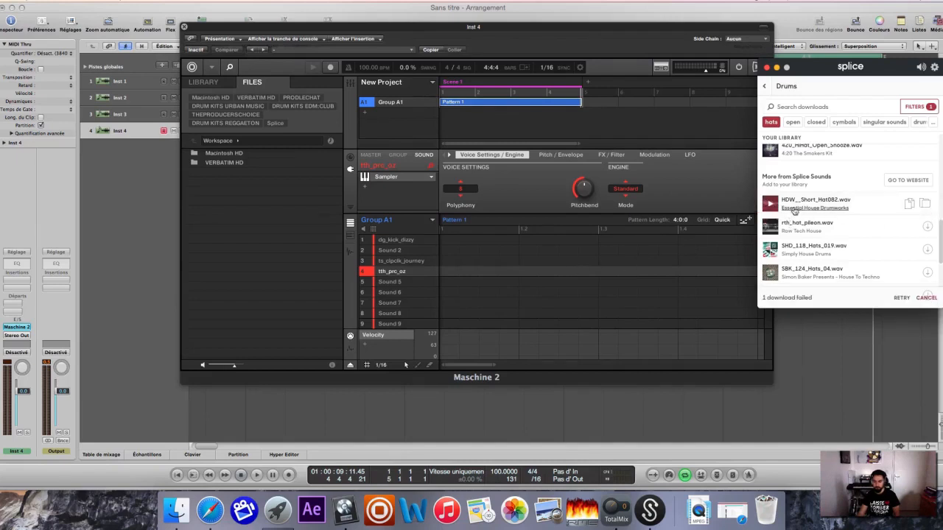
{"action": "left_click_drag", "start_coordinate": [771, 204], "coordinate": [392, 293]}
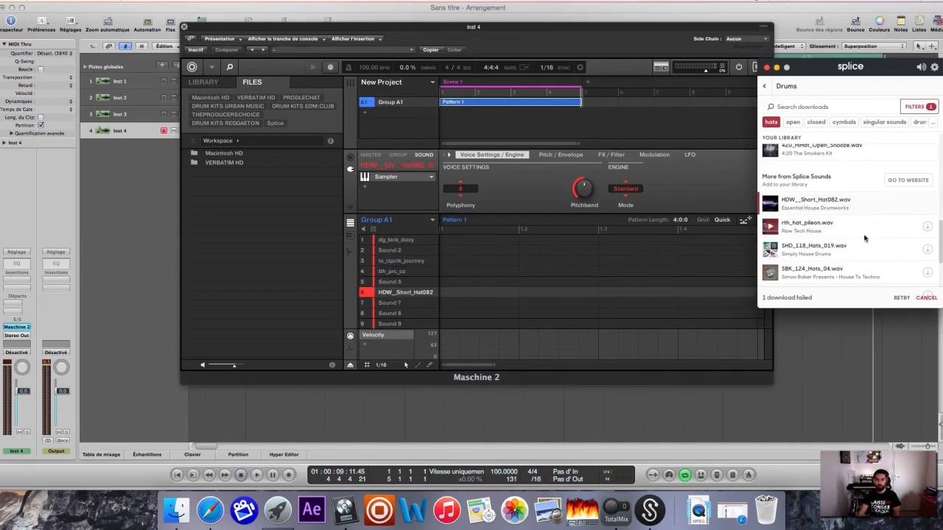
{"action": "scroll", "coordinate": [869, 259], "scroll_direction": "up", "scroll_amount": 2}
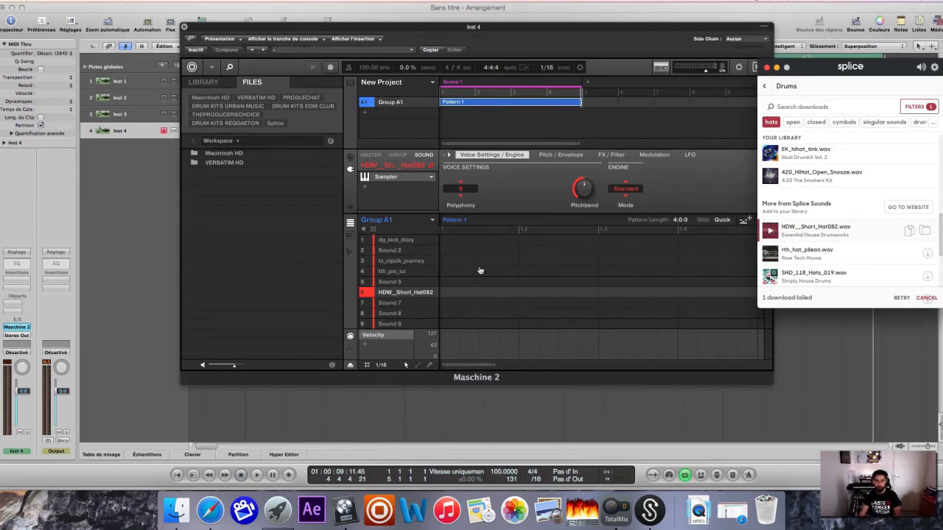
Record dg_kick_dizzy hits into Pattern 1 while the loop plays.
{"action": "left_click", "coordinate": [406, 246]}
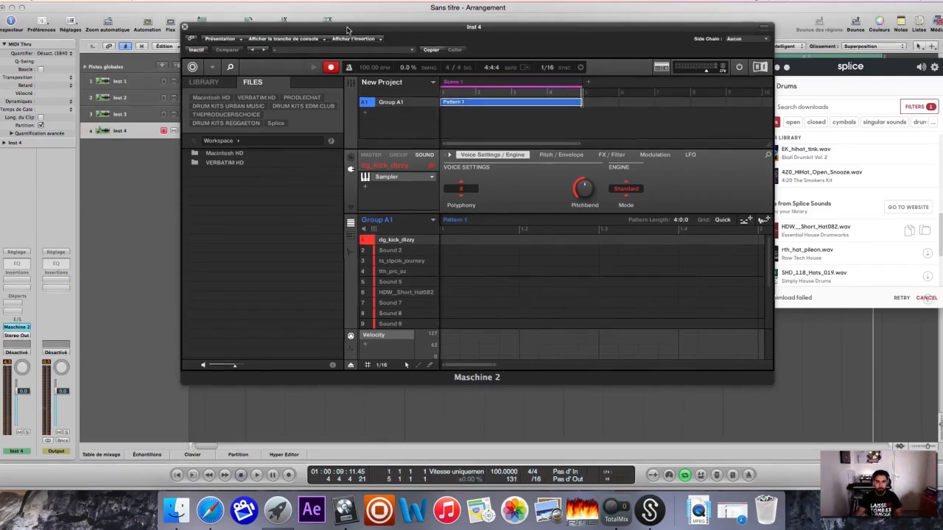
{"action": "left_click_drag", "start_coordinate": [345, 29], "coordinate": [355, 28]}
{"action": "key", "text": "space"}
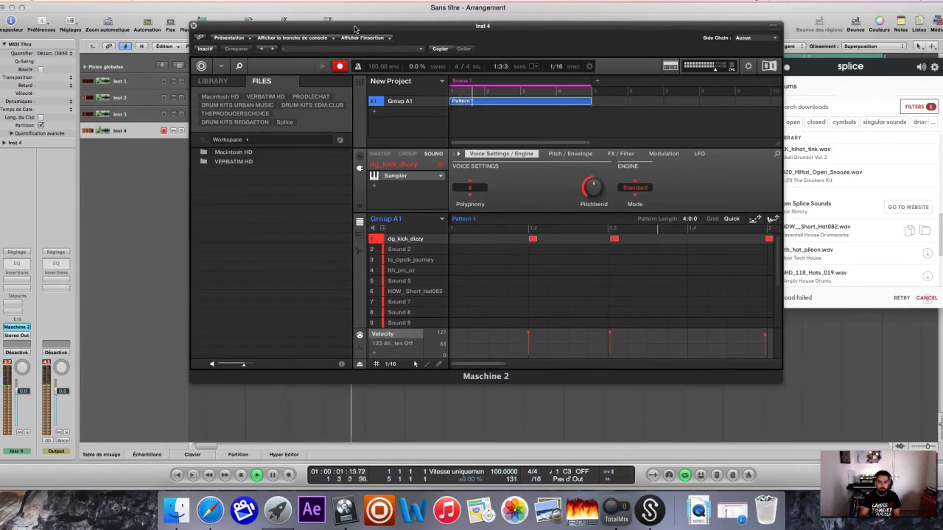
Move the kick note on beat 1.2 to the start of Pattern 1 and add a new kick on beat 1.2.
{"action": "left_click_drag", "start_coordinate": [553, 264], "coordinate": [516, 236]}
{"action": "left_click", "coordinate": [398, 239]}
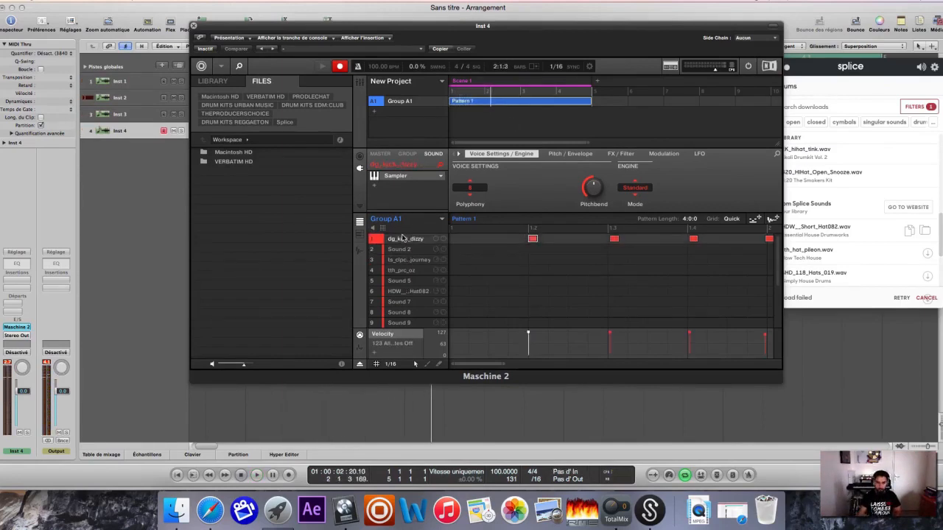
{"action": "left_click_drag", "start_coordinate": [533, 240], "coordinate": [453, 241]}
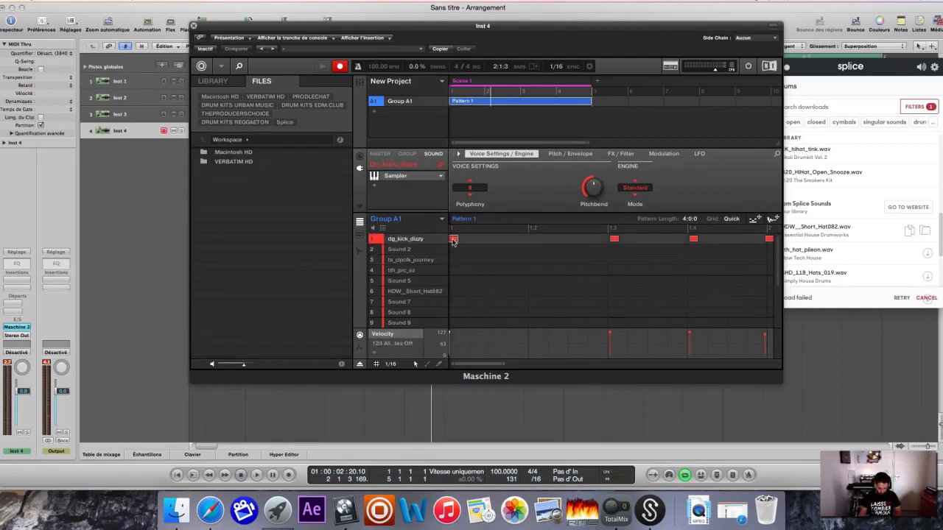
{"action": "left_click", "coordinate": [532, 239]}
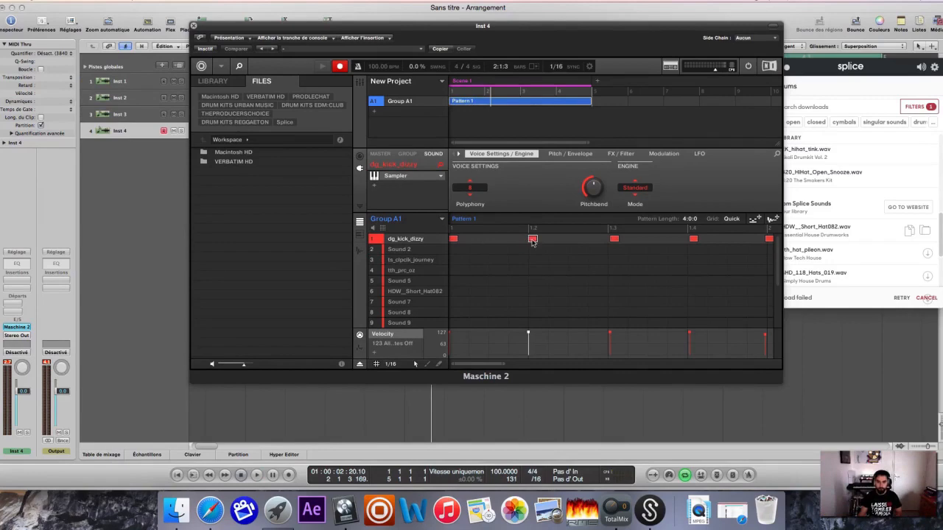
{"action": "left_click", "coordinate": [521, 248]}
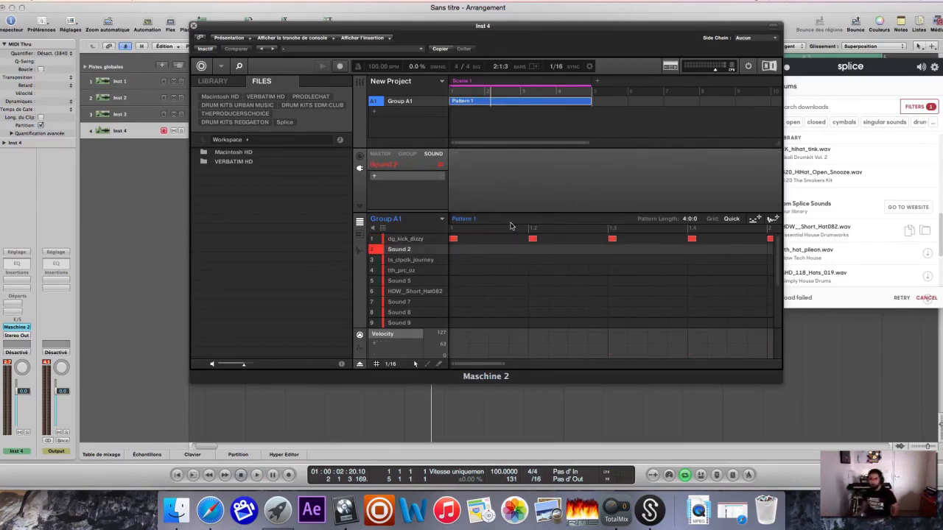
Record ts_clpclk_journey clap hits on beats 2 and 4 of Pattern 1.
{"action": "left_click", "coordinate": [405, 261]}
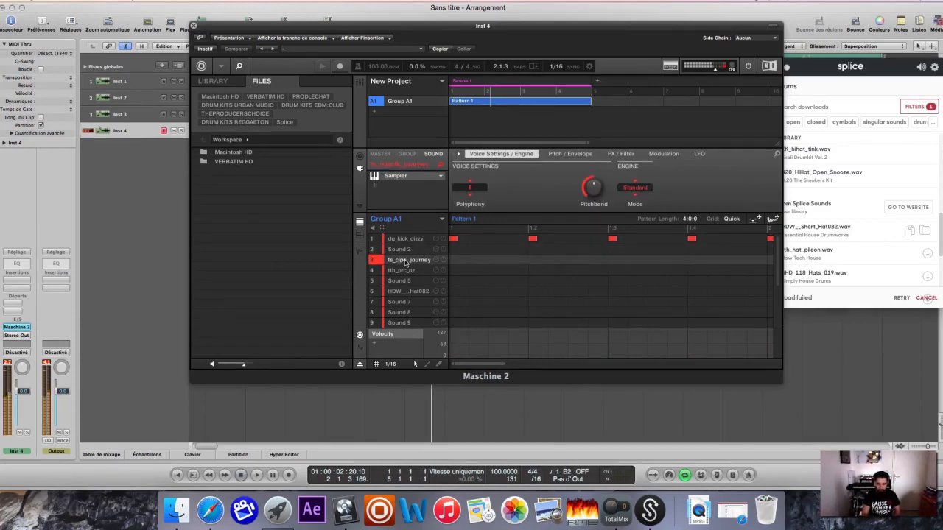
{"action": "key", "text": "space"}
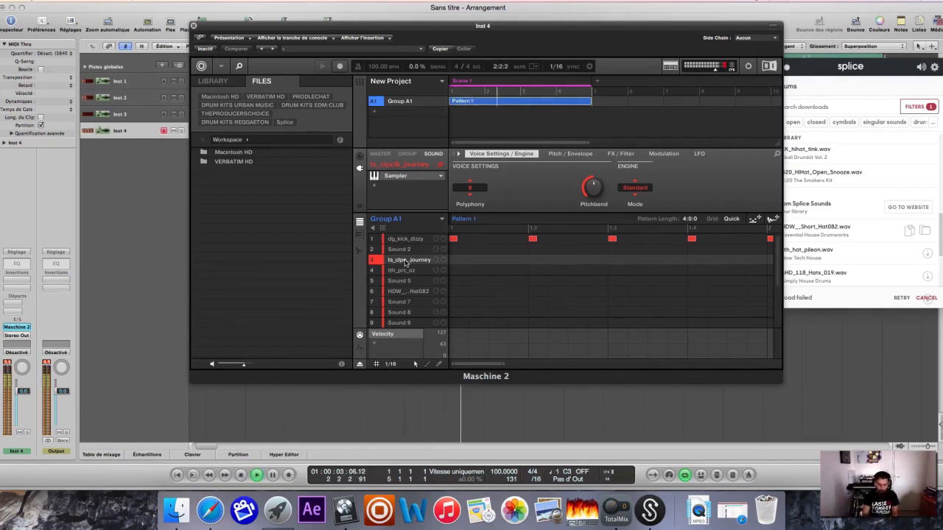
{"action": "key", "text": "space"}
{"action": "left_click", "coordinate": [341, 68]}
{"action": "key", "text": "space"}
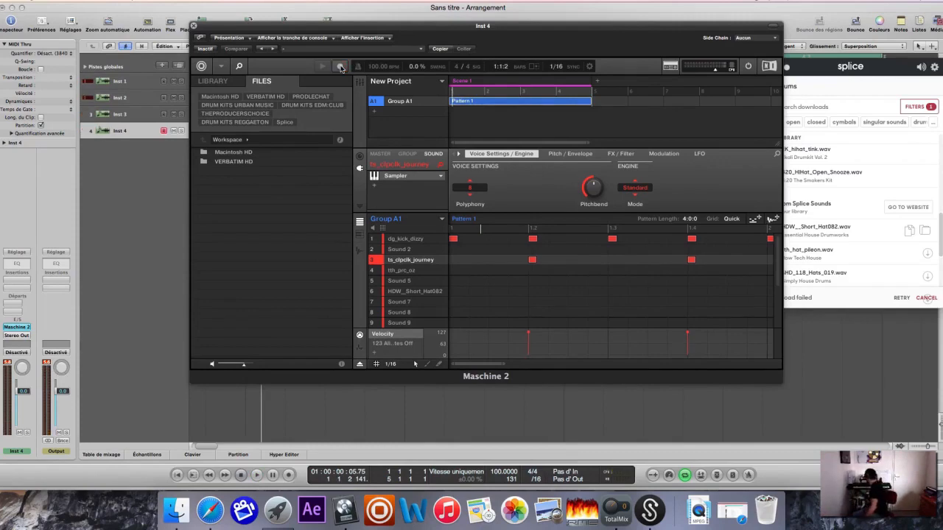
Record syncopated tth_prc_oz percussion hits and a continuous HDW__Short_Hat082 hi-hat line into Pattern 1.
{"action": "left_click", "coordinate": [408, 271]}
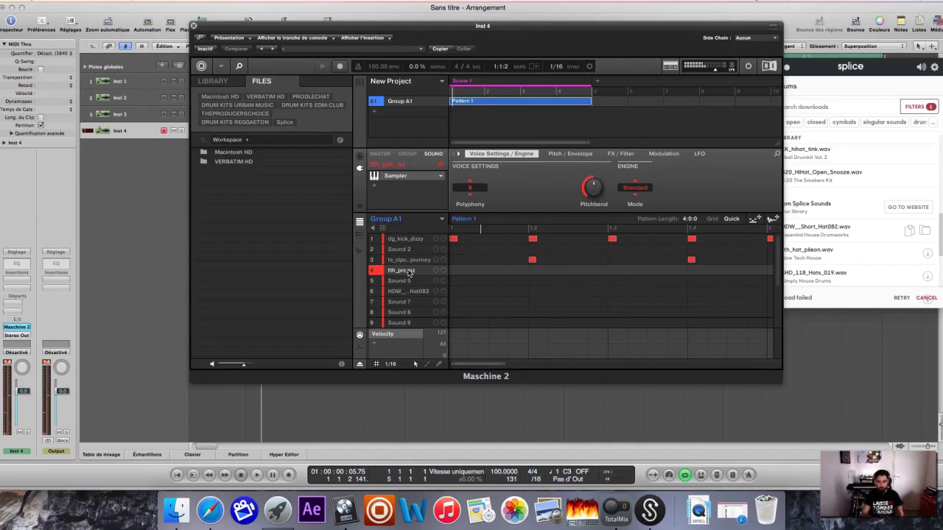
{"action": "key", "text": "space"}
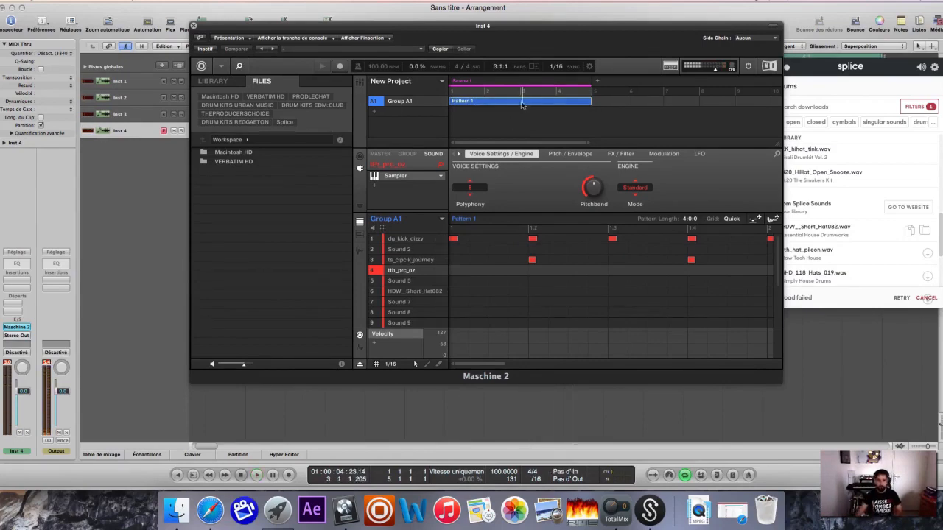
{"action": "key", "text": "space"}
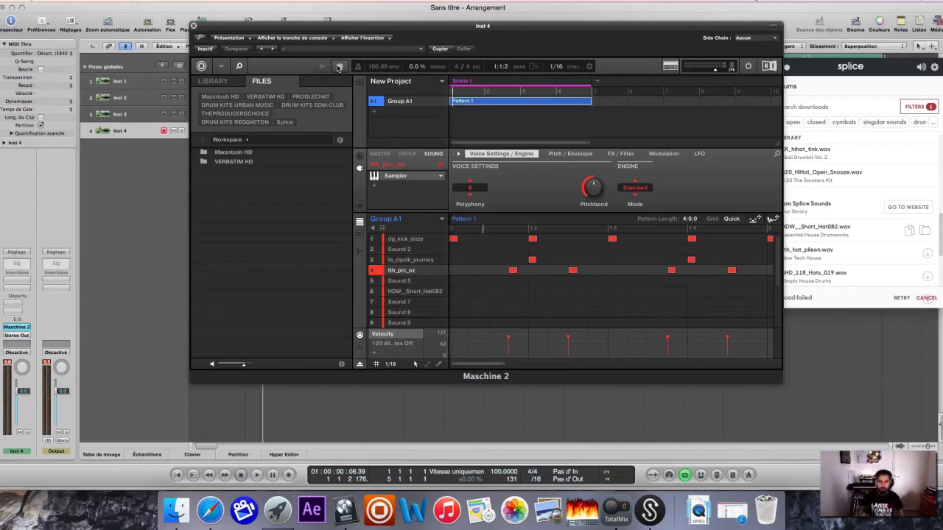
{"action": "left_click", "coordinate": [409, 292]}
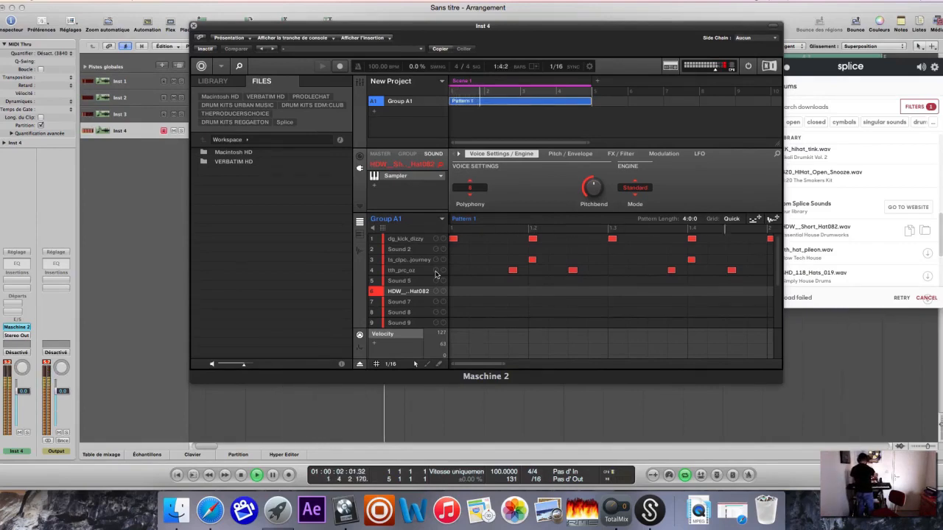
{"action": "key", "text": "r"}
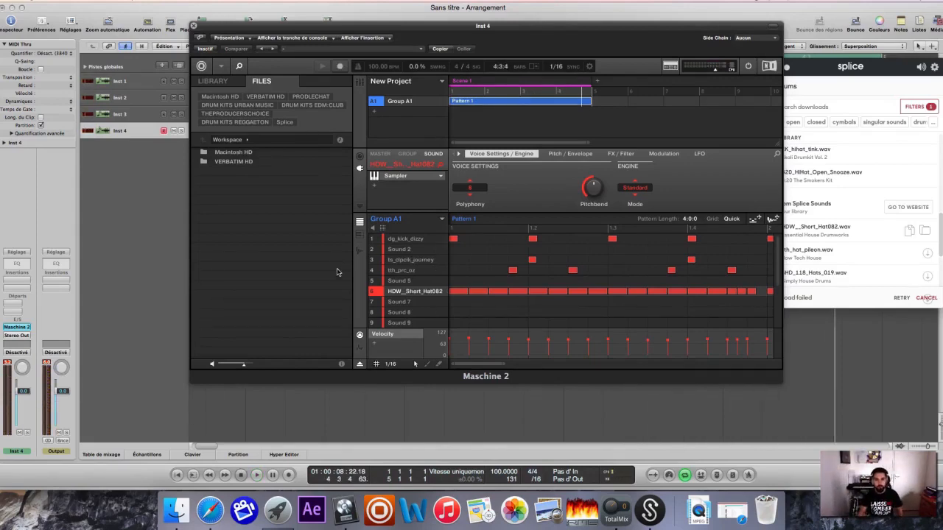
Audition hats in the Splice library, replace the Sound 6 sample with EK_hihat_tink.wav and play the pattern.
{"action": "left_click", "coordinate": [834, 216]}
{"action": "scroll", "coordinate": [818, 215], "scroll_direction": "up", "scroll_amount": 5}
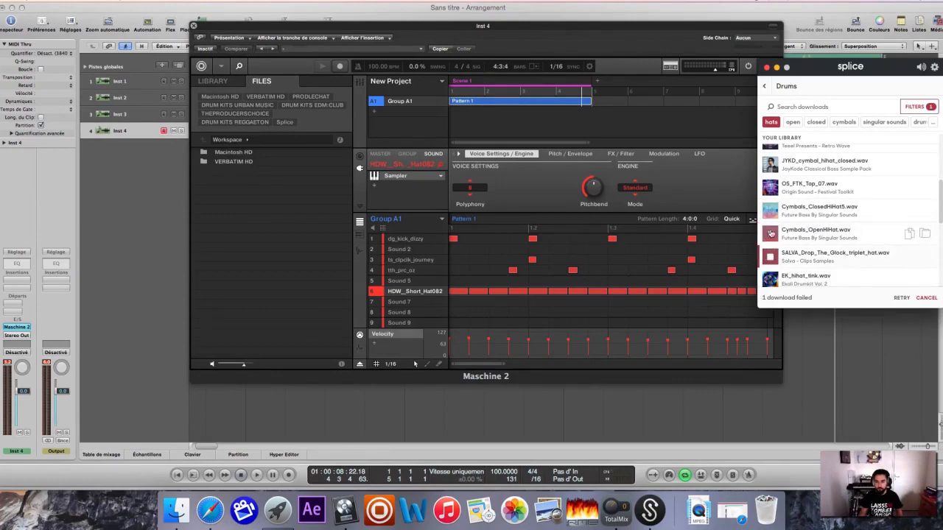
{"action": "left_click", "coordinate": [771, 234]}
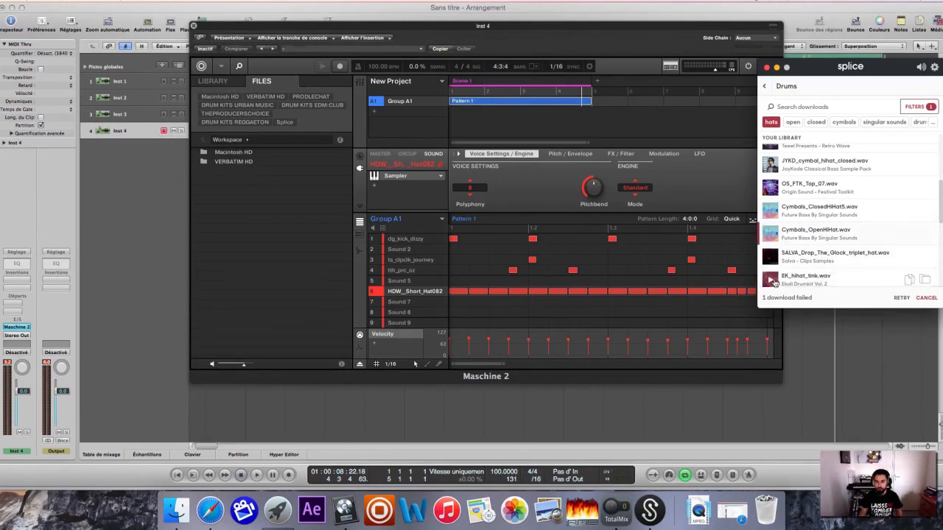
{"action": "left_click", "coordinate": [772, 281]}
{"action": "scroll", "coordinate": [789, 276], "scroll_direction": "down", "scroll_amount": 2}
{"action": "scroll", "coordinate": [790, 275], "scroll_direction": "down", "scroll_amount": 1}
{"action": "left_click_drag", "start_coordinate": [771, 219], "coordinate": [432, 293]}
{"action": "key", "text": "space"}
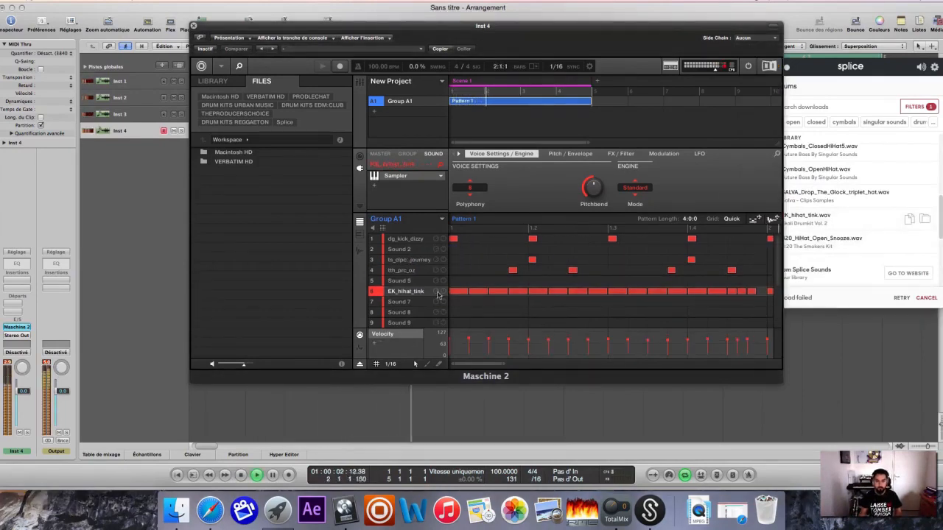
Browse the Splice library for an open hat and load TRW_707_Open_Hat.wav into Sound 7.
{"action": "left_click", "coordinate": [803, 203]}
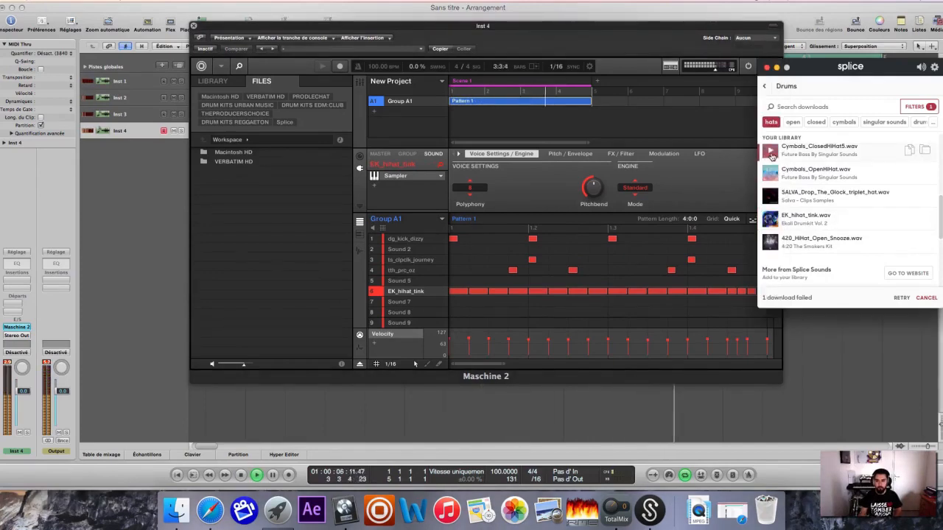
{"action": "scroll", "coordinate": [802, 191], "scroll_direction": "up", "scroll_amount": 3}
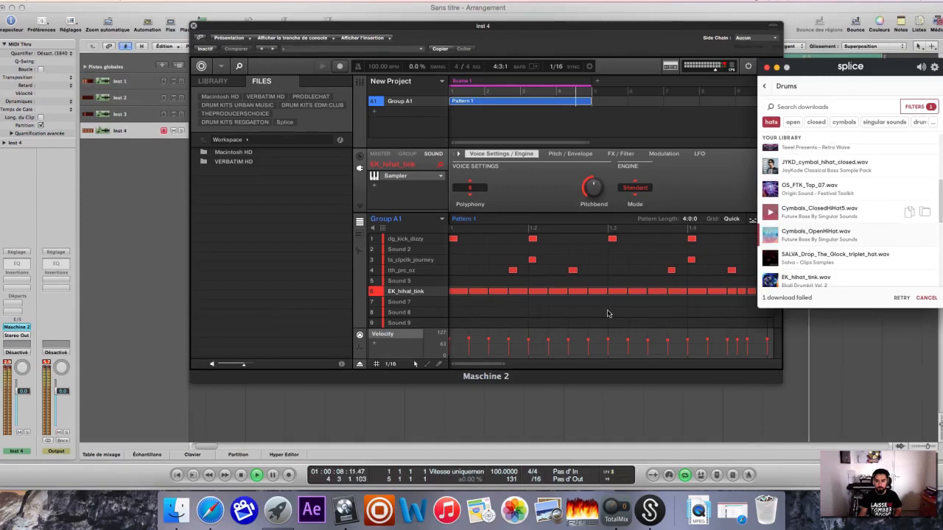
{"action": "left_click", "coordinate": [612, 304]}
{"action": "scroll", "coordinate": [840, 230], "scroll_direction": "up", "scroll_amount": 1}
{"action": "left_click", "coordinate": [839, 230]}
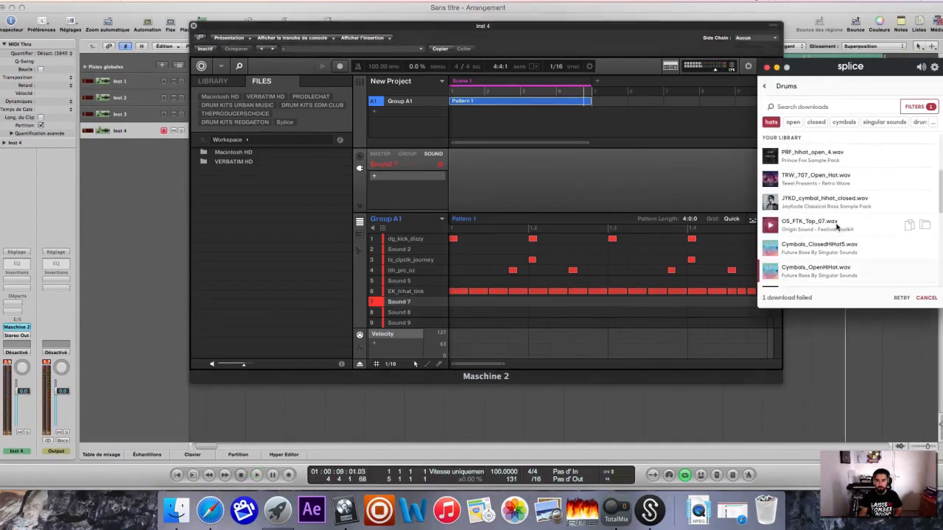
{"action": "left_click", "coordinate": [768, 179]}
{"action": "left_click_drag", "start_coordinate": [770, 179], "coordinate": [402, 302]}
{"action": "left_click", "coordinate": [464, 312]}
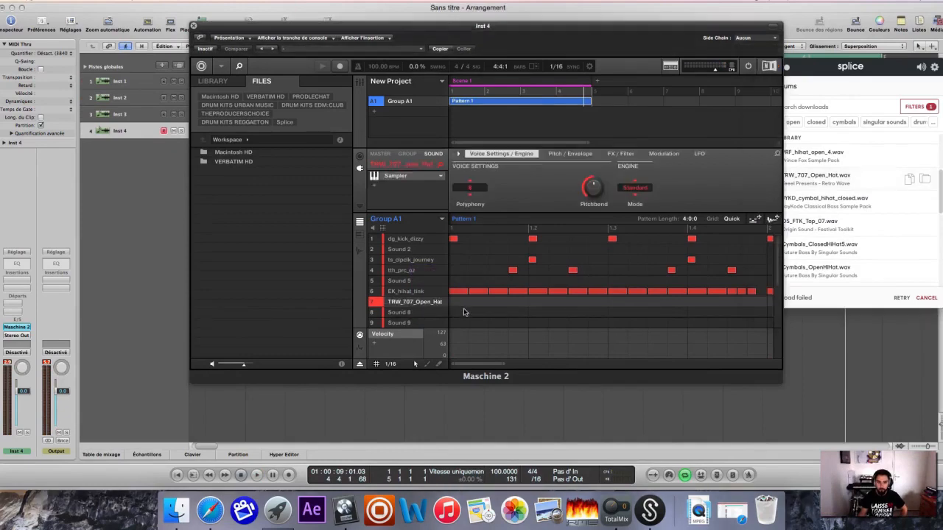
Try to record TRW_707_Open_Hat hits over the playing pattern.
{"action": "key", "text": "space"}
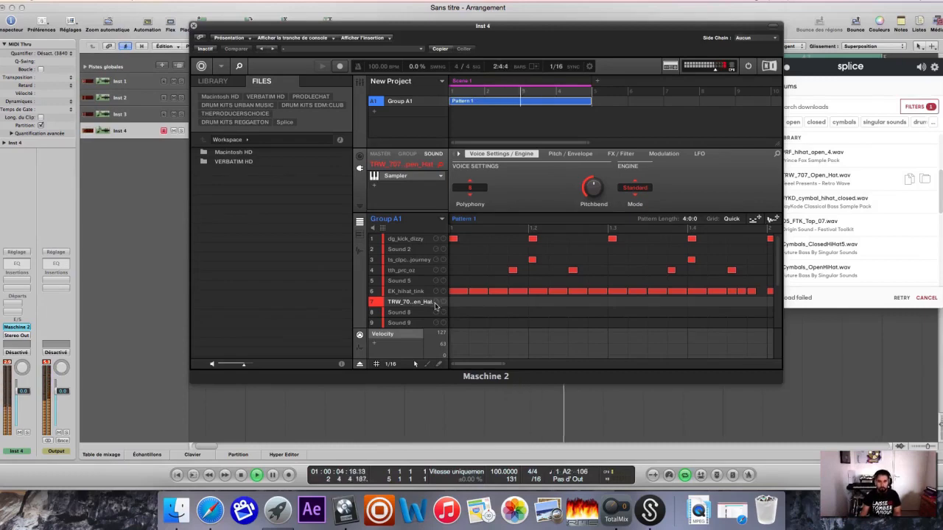
{"action": "left_click", "coordinate": [340, 66]}
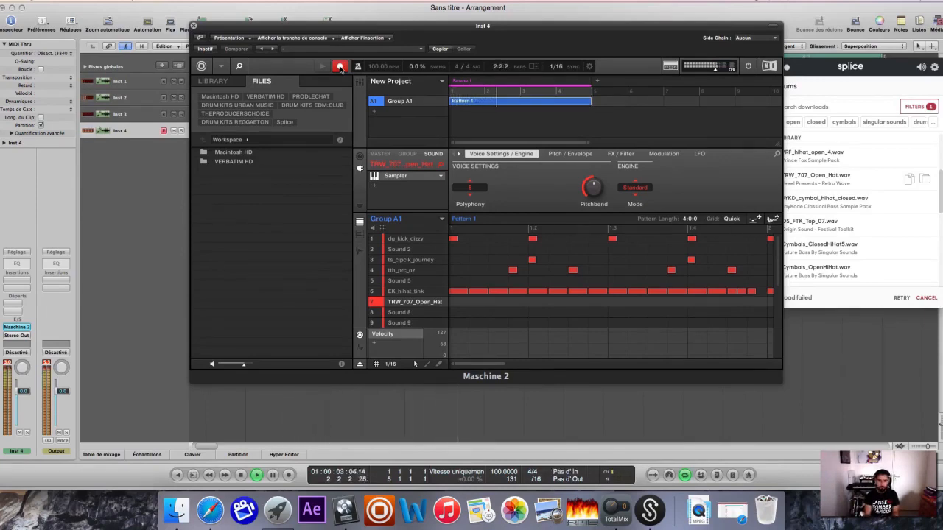
{"action": "key", "text": "space"}
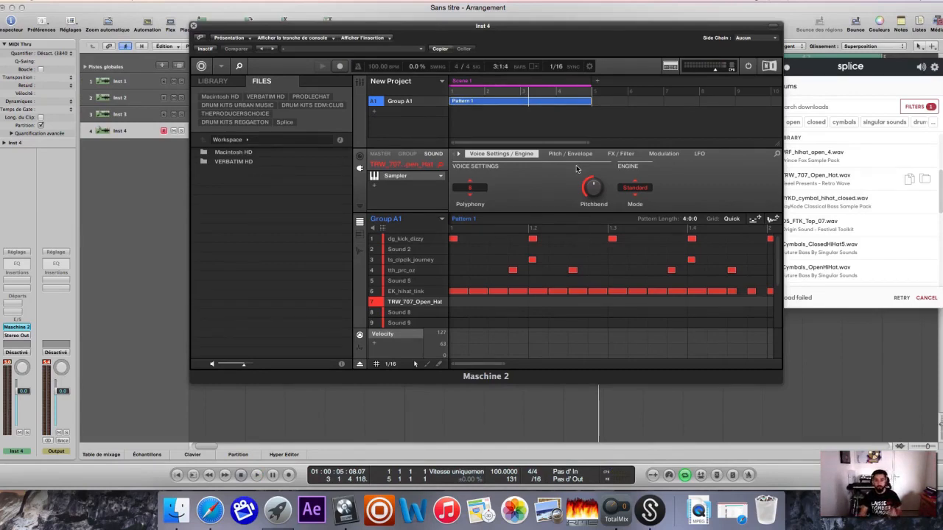
Close the Maschine 2 window and play the arrangement from the start with the Inst 2 track muted.
{"action": "left_click", "coordinate": [410, 241]}
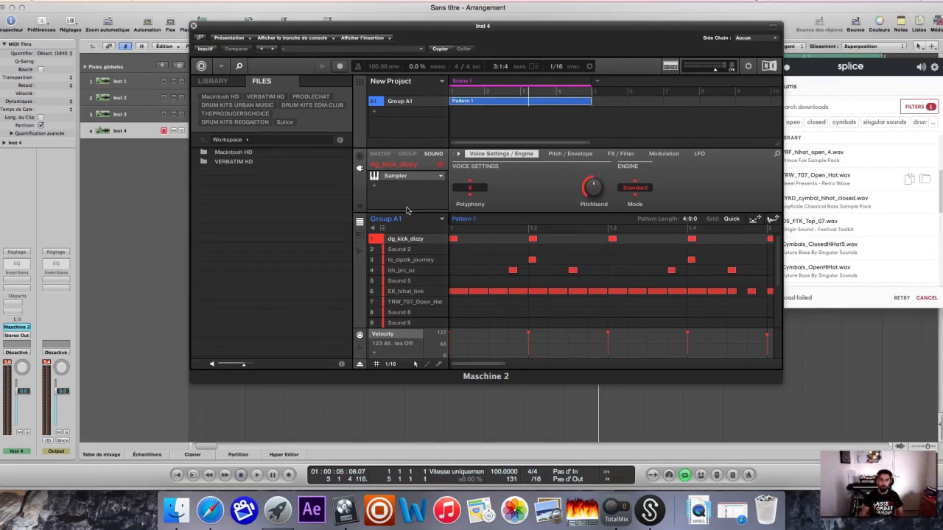
{"action": "left_click", "coordinate": [193, 26]}
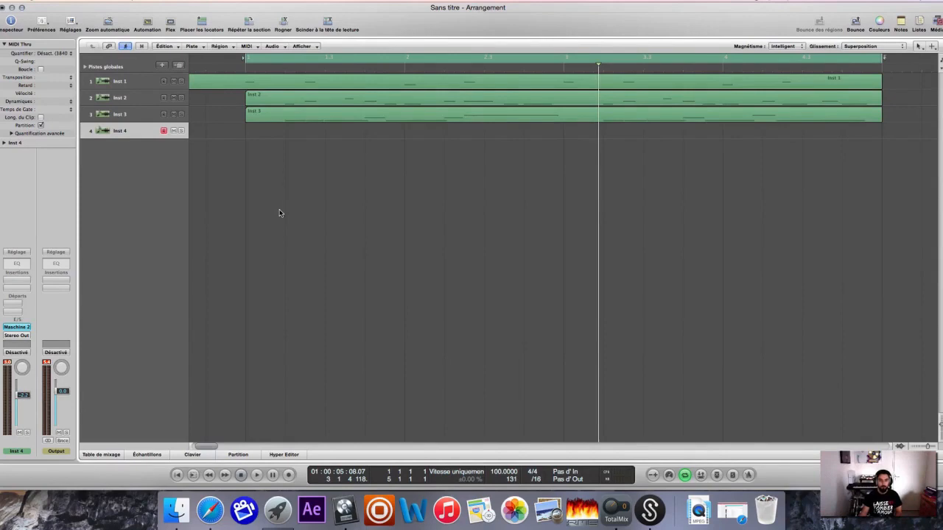
{"action": "left_click", "coordinate": [173, 98]}
{"action": "key", "text": "Return"}
{"action": "key", "text": "space"}
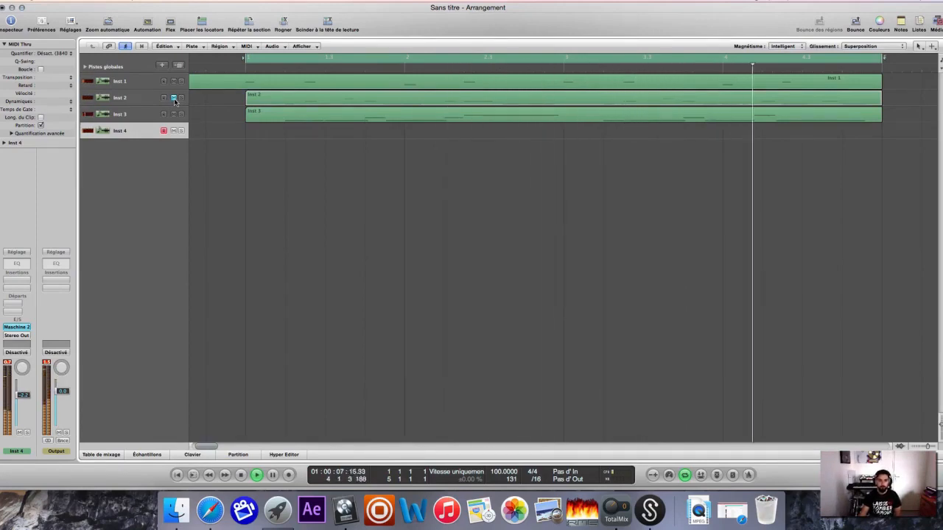
Listen with Inst 2 unmuted while lowering the Inst 3 volume to -11.8 dB, and mute Inst 2 again.
{"action": "left_click", "coordinate": [175, 99]}
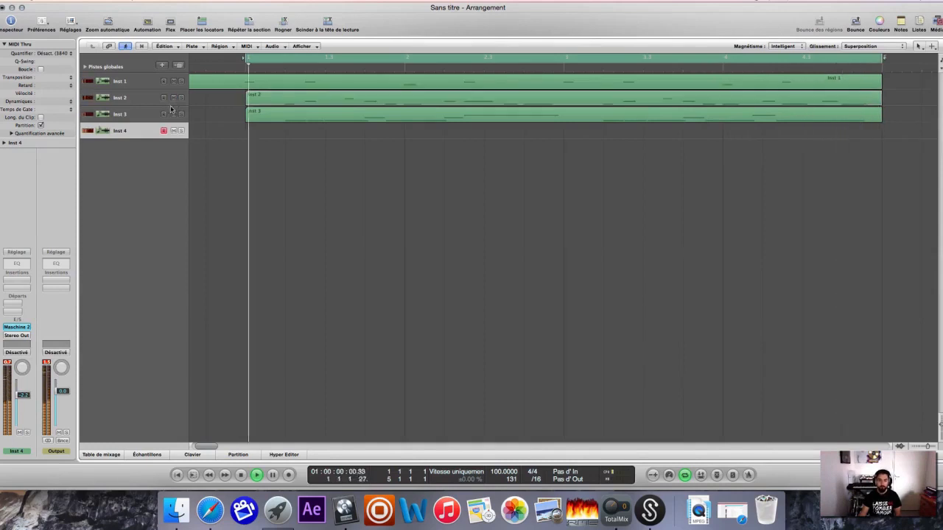
{"action": "left_click", "coordinate": [132, 114]}
{"action": "left_click_drag", "start_coordinate": [22, 395], "coordinate": [20, 414]}
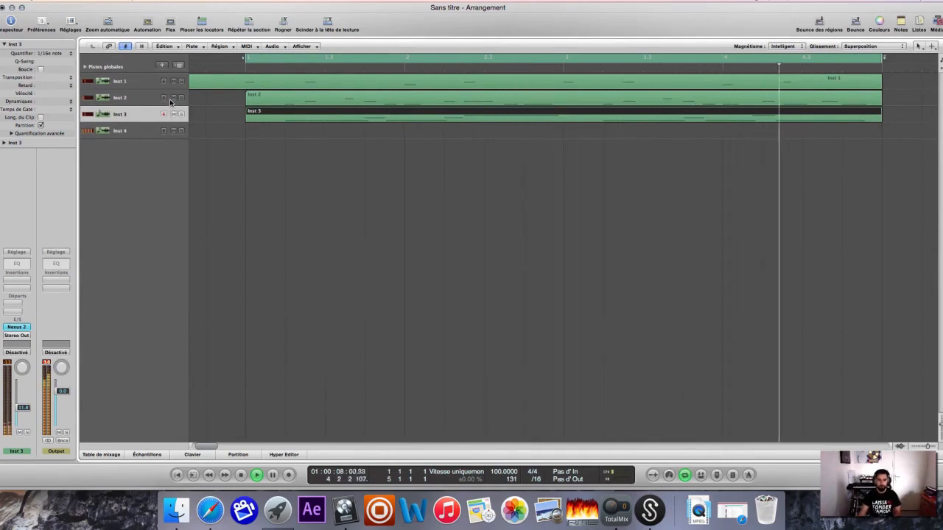
{"action": "key", "text": "space"}
{"action": "left_click", "coordinate": [172, 100]}
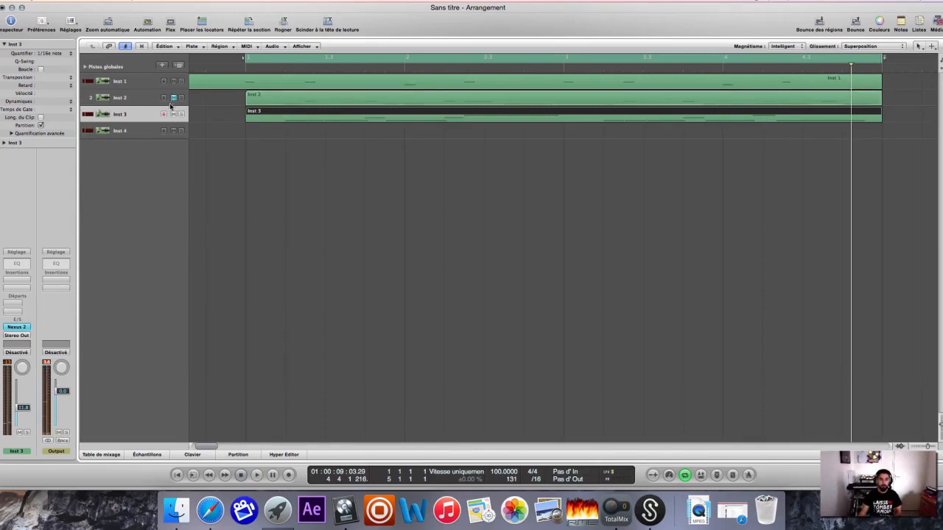
Create a new instrument track below Inst 4 and load the GarageBand Piano on it, placing its window clear of the track list.
{"action": "left_click", "coordinate": [137, 132]}
{"action": "double_click", "coordinate": [120, 183]}
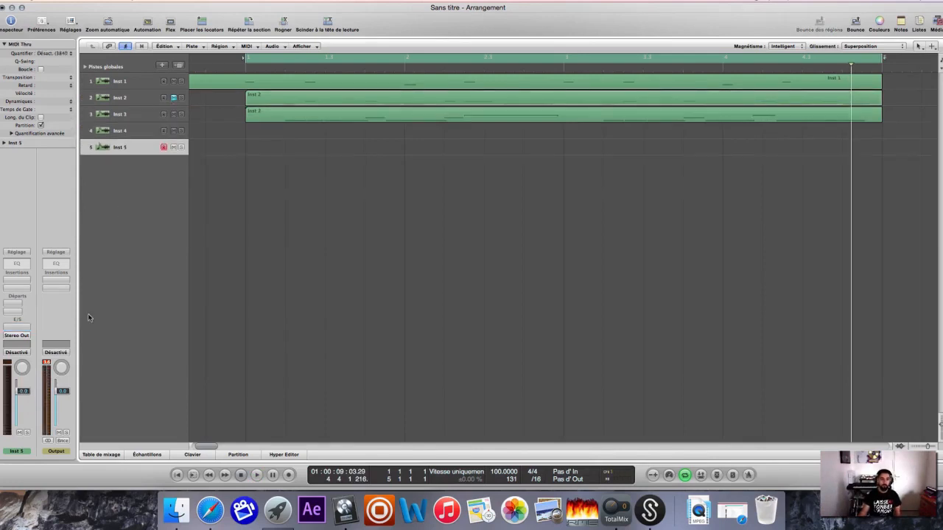
{"action": "left_click", "coordinate": [23, 333]}
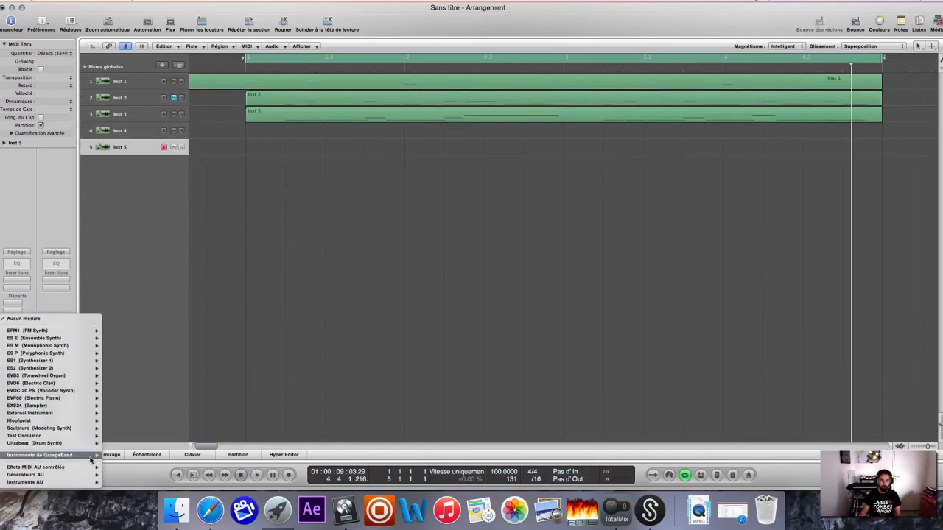
{"action": "mouse_move", "coordinate": [92, 455]}
{"action": "mouse_move", "coordinate": [159, 437]}
{"action": "left_click", "coordinate": [208, 439]}
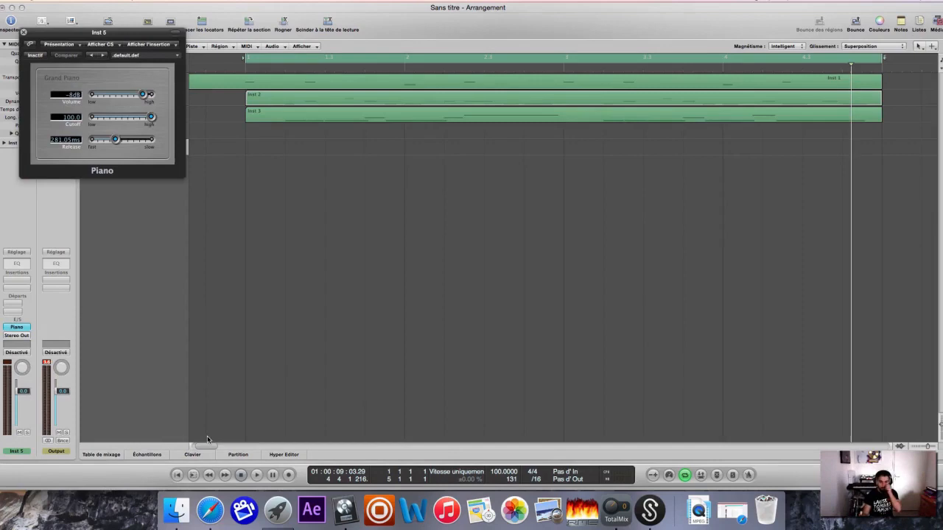
{"action": "left_click_drag", "start_coordinate": [94, 33], "coordinate": [652, 165]}
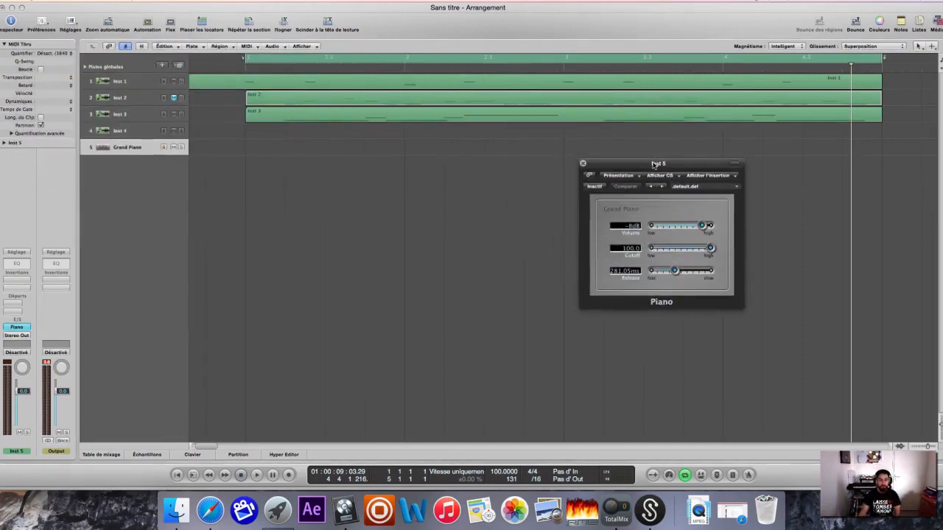
Mute the Inst 1 and Inst 3 regions and play the loop from the start.
{"action": "left_click", "coordinate": [265, 83]}
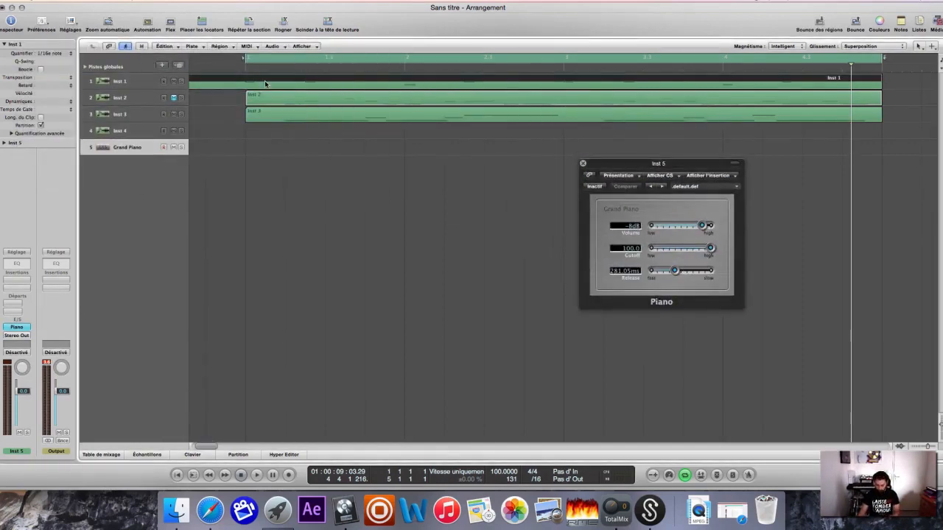
{"action": "key", "text": "m"}
{"action": "left_click", "coordinate": [301, 121]}
{"action": "key", "text": "m"}
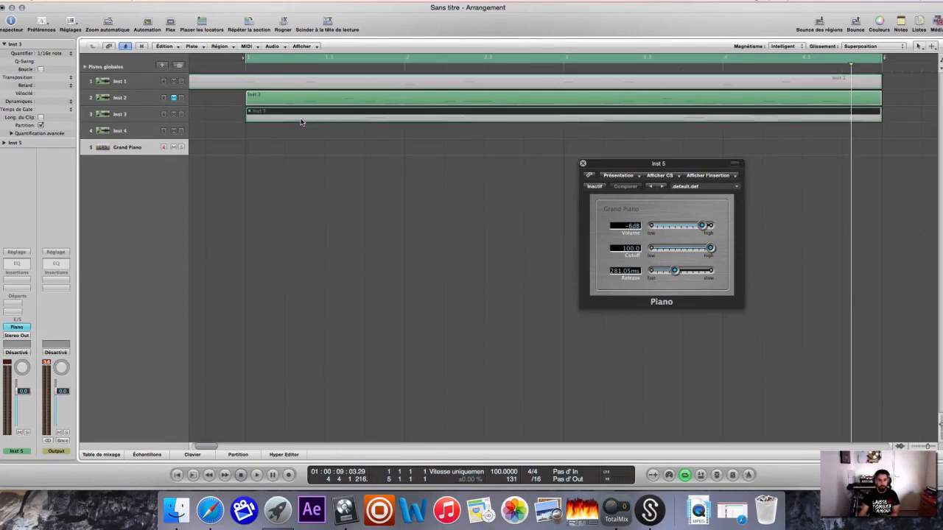
{"action": "key", "text": "Return"}
{"action": "key", "text": "space"}
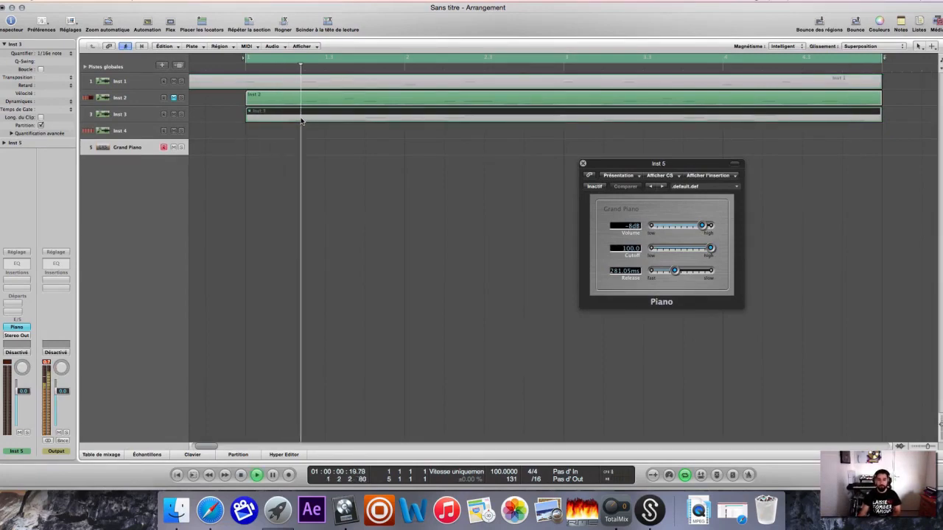
{"action": "key", "text": "space"}
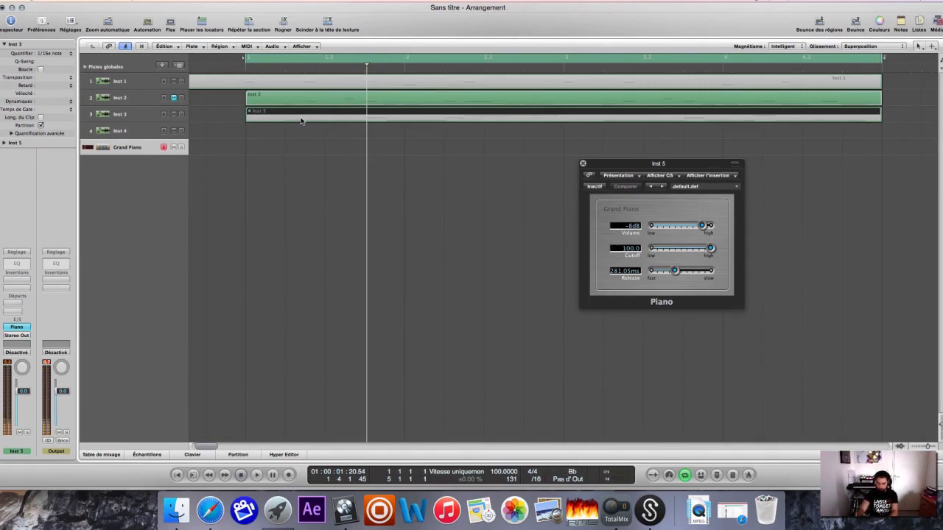
Record a four-bar chord part on the Grand Piano track and quantize it to 1/16 note.
{"action": "key", "text": "r"}
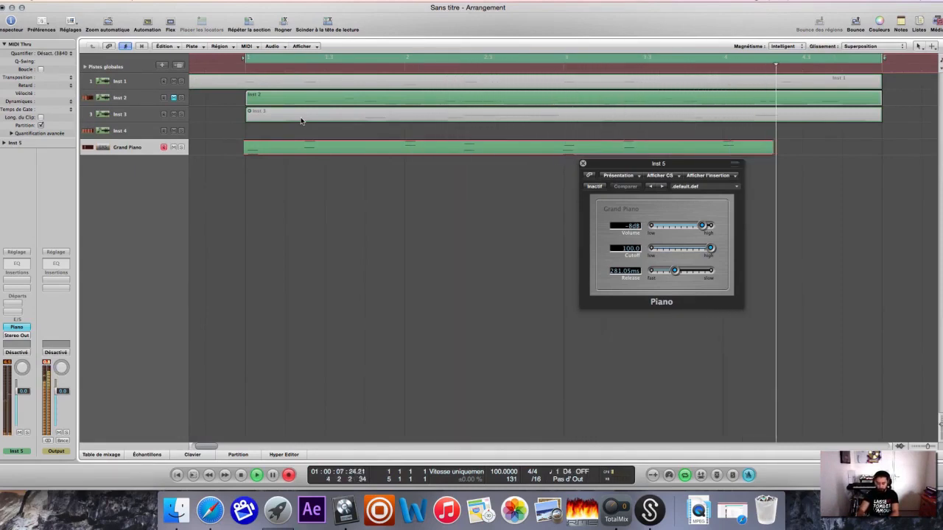
{"action": "key", "text": "space"}
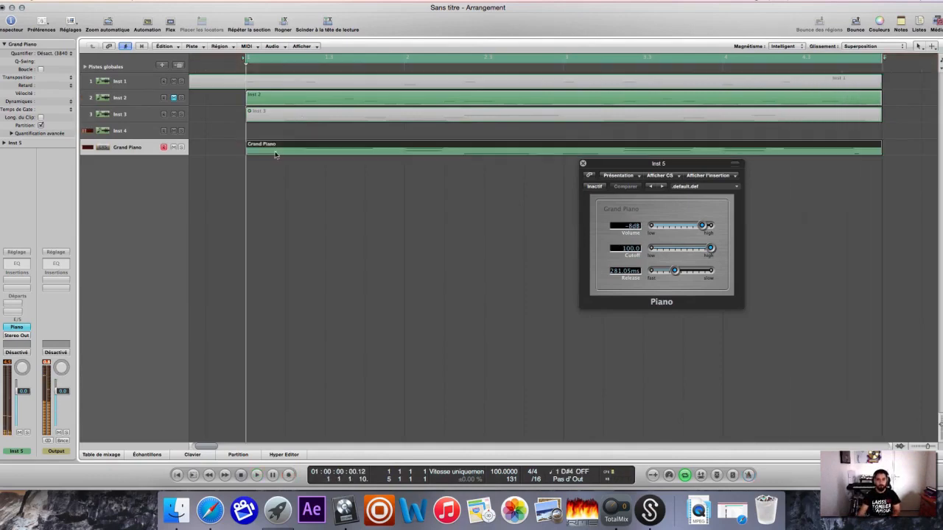
{"action": "left_click", "coordinate": [51, 53]}
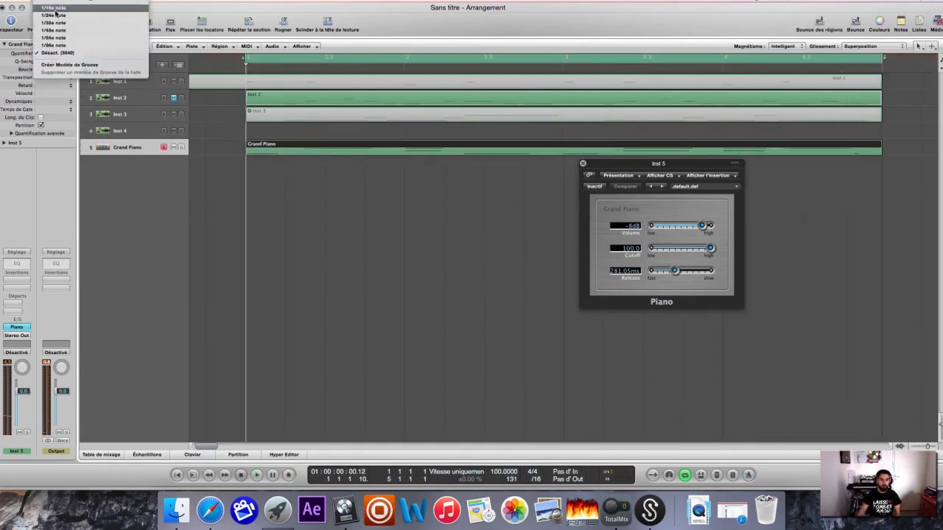
{"action": "left_click", "coordinate": [52, 53]}
Add another instrument track below Grand Piano and load Nexus 2 on it.
{"action": "double_click", "coordinate": [140, 190]}
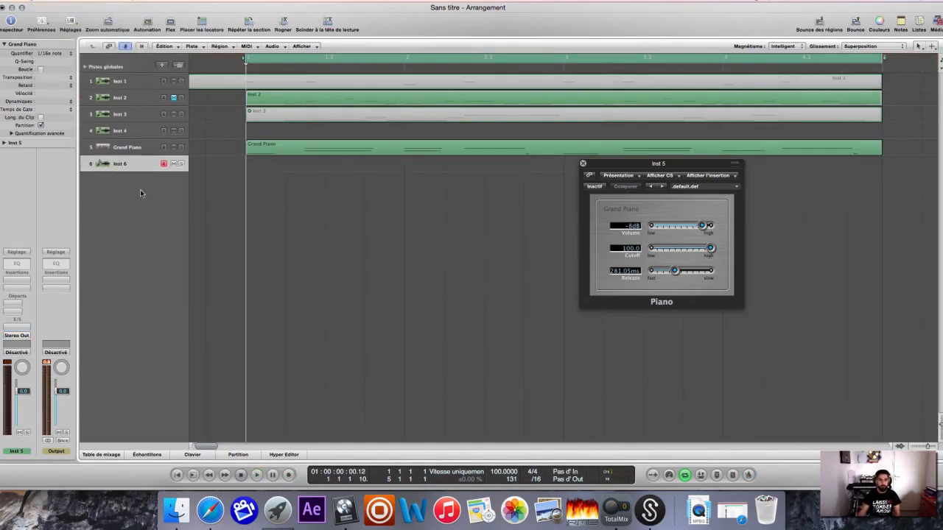
{"action": "left_click", "coordinate": [4, 330]}
{"action": "mouse_move", "coordinate": [51, 482]}
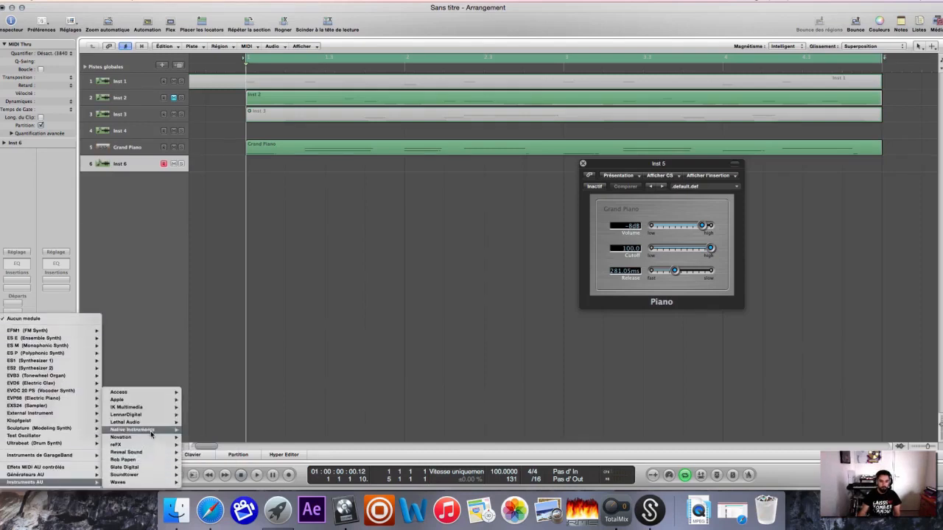
{"action": "mouse_move", "coordinate": [148, 445]}
{"action": "mouse_move", "coordinate": [210, 445]}
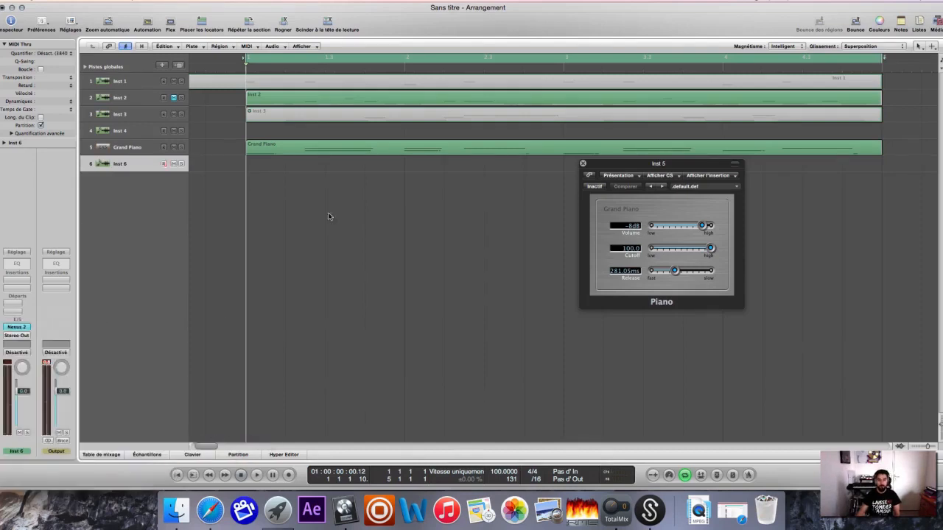
Load the AR Neutron preset from XP Sounds of the Summer in Nexus 2 and place its window beside the regions.
{"action": "scroll", "coordinate": [190, 173], "scroll_direction": "down", "scroll_amount": 10}
{"action": "scroll", "coordinate": [187, 139], "scroll_direction": "down", "scroll_amount": 2}
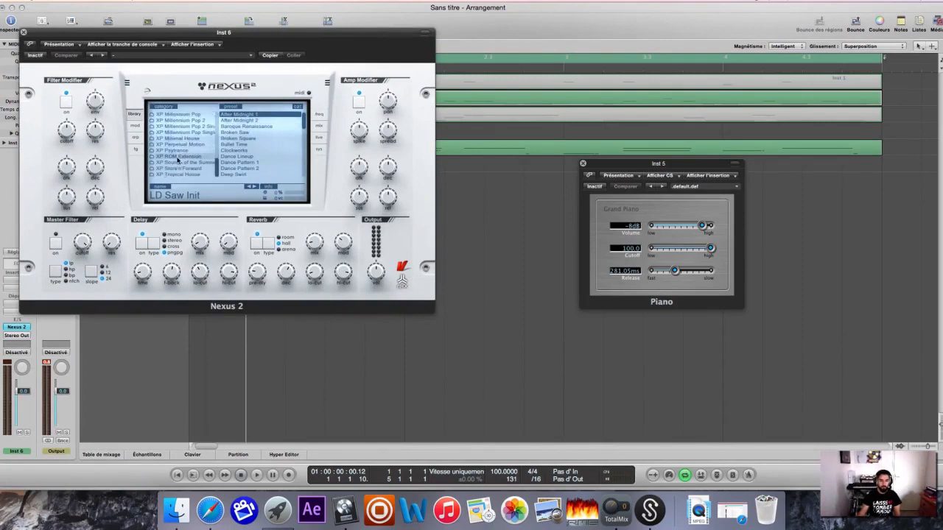
{"action": "left_click", "coordinate": [183, 162]}
{"action": "left_click", "coordinate": [244, 133]}
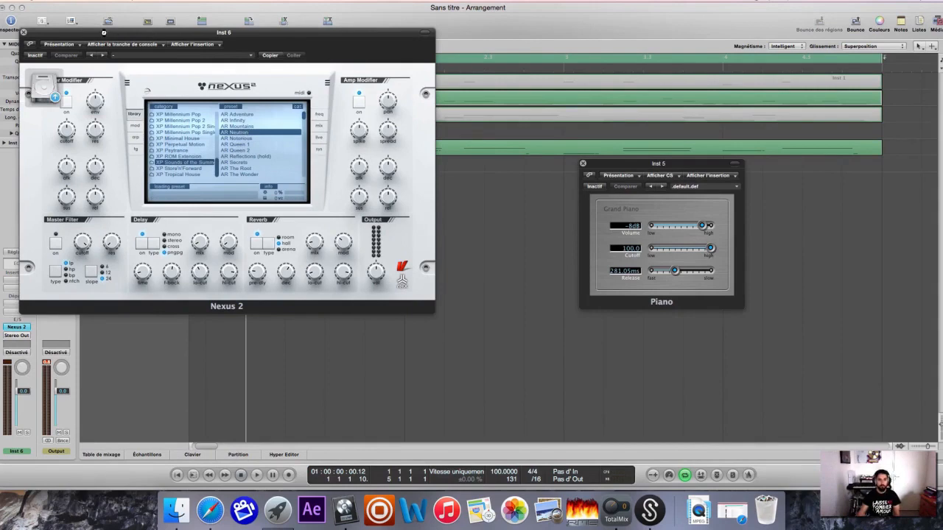
{"action": "left_click_drag", "start_coordinate": [104, 31], "coordinate": [525, 129]}
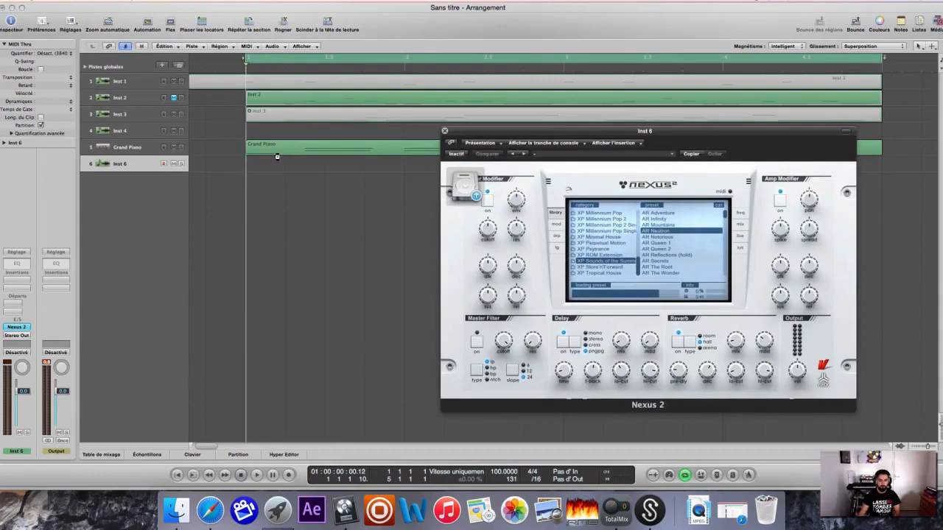
Move the Grand Piano region onto the Inst 6 track, play it with AR Neutron, and close the Nexus 2 window.
{"action": "left_click_drag", "start_coordinate": [277, 156], "coordinate": [277, 165]}
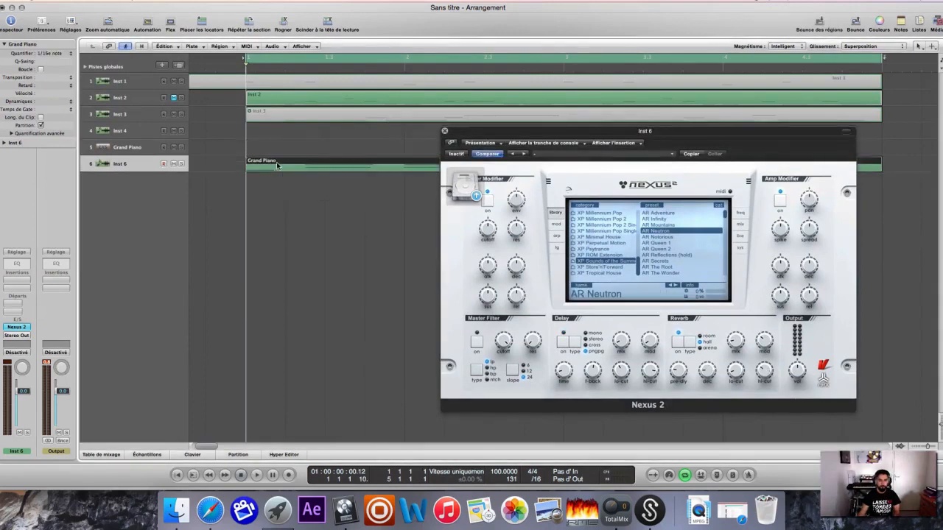
{"action": "key", "text": "space"}
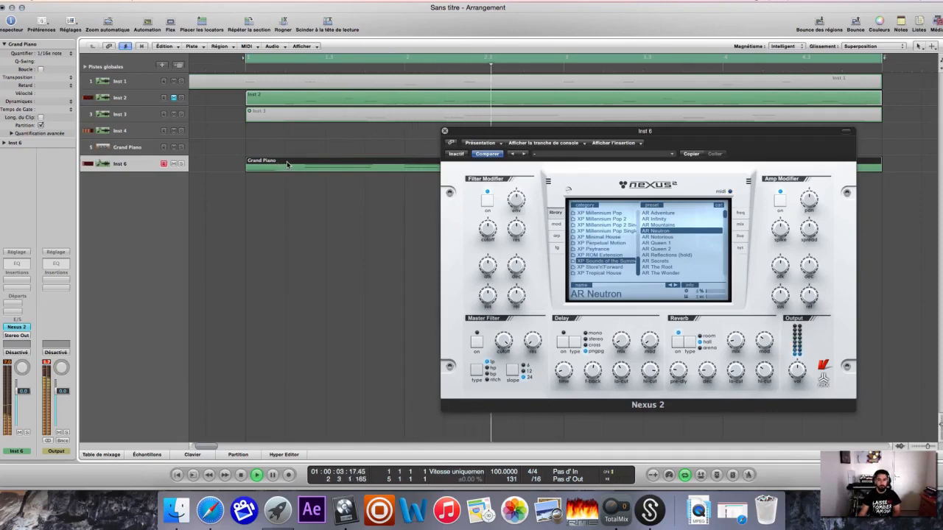
{"action": "left_click", "coordinate": [444, 131]}
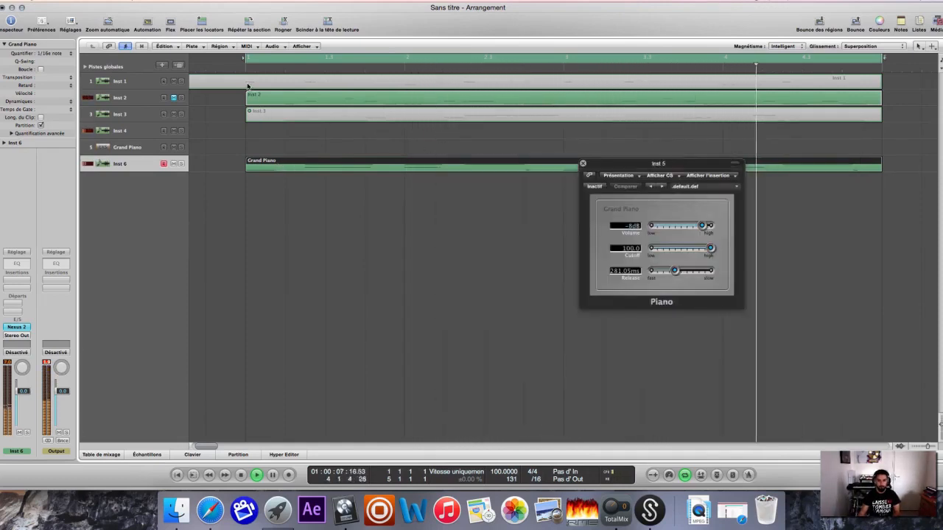
Delete the old regions from the Inst 1 and Inst 2 tracks during playback.
{"action": "left_click", "coordinate": [214, 85]}
{"action": "key", "text": "Delete"}
{"action": "left_click", "coordinate": [144, 84]}
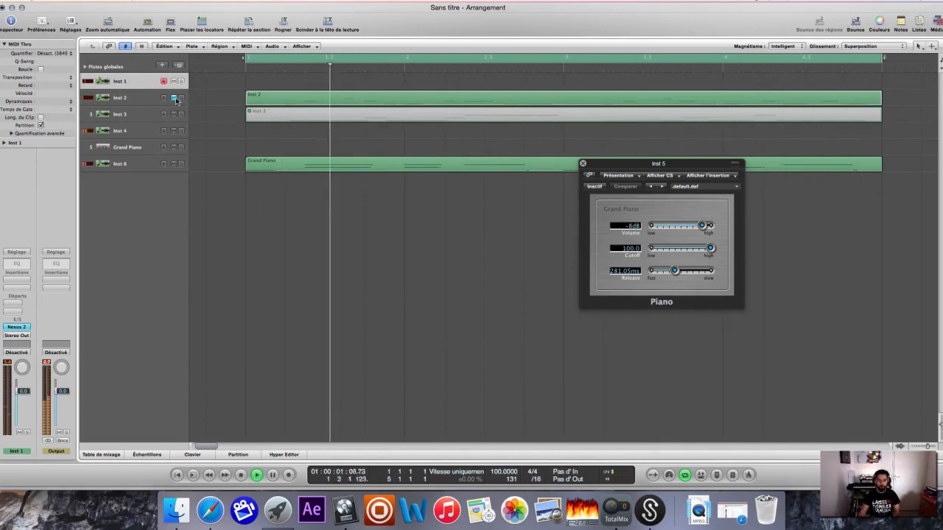
{"action": "left_click", "coordinate": [269, 105]}
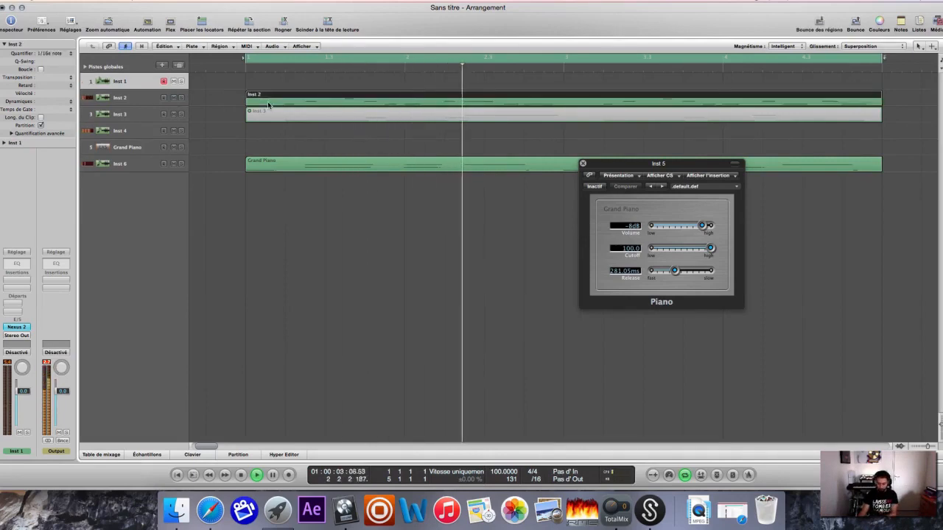
{"action": "key", "text": "Delete"}
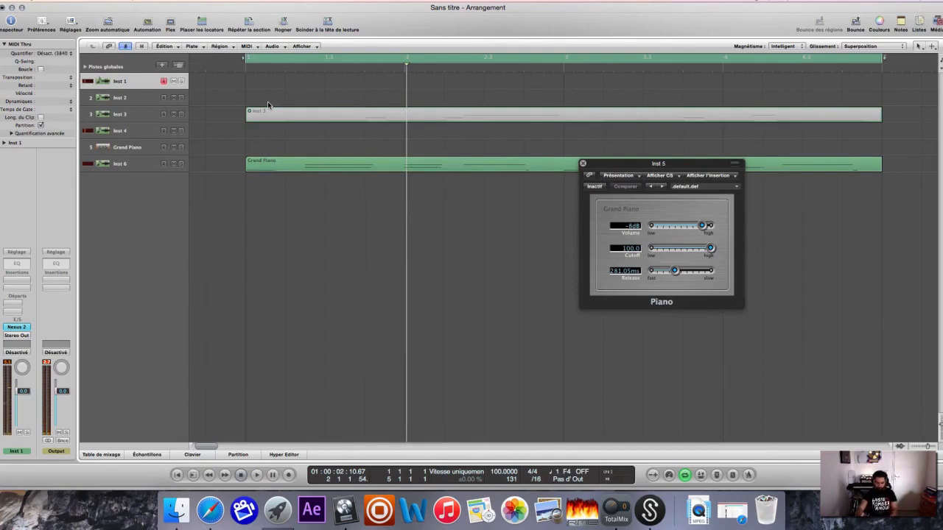
Record a new four-bar melody on the Inst 1 track and quantize it to 1/16 note.
{"action": "key", "text": "r"}
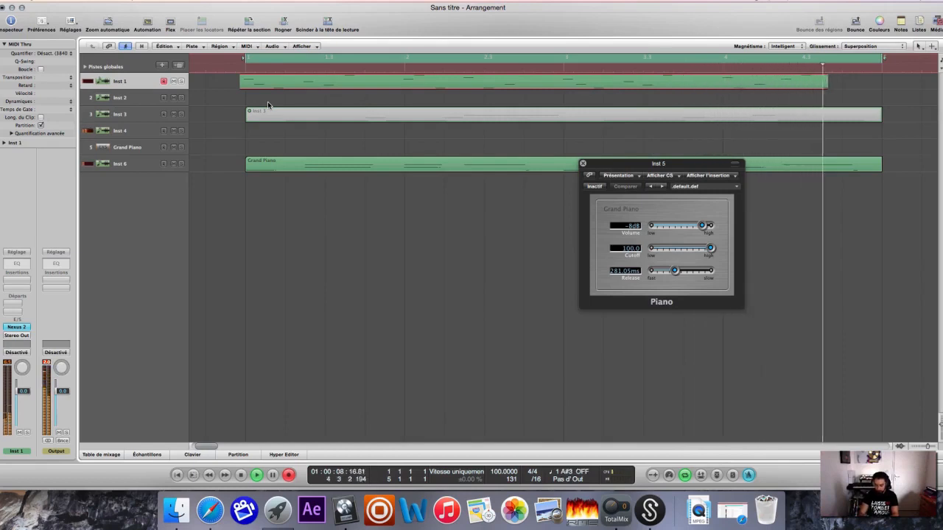
{"action": "key", "text": "space"}
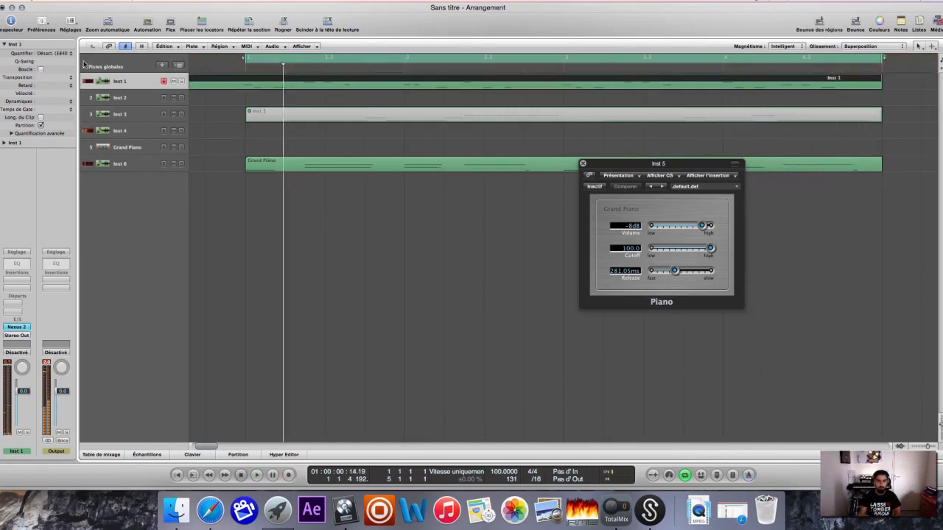
{"action": "left_click", "coordinate": [54, 53]}
{"action": "left_click", "coordinate": [53, 16]}
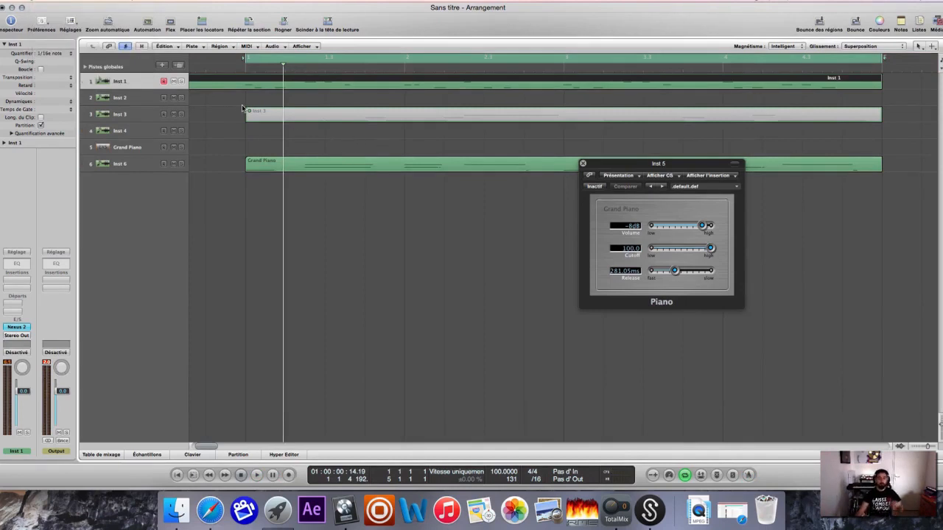
Delete the muted Inst 3 region and compare playback of the loop with the Inst 1 track muted and unmuted.
{"action": "left_click", "coordinate": [305, 117]}
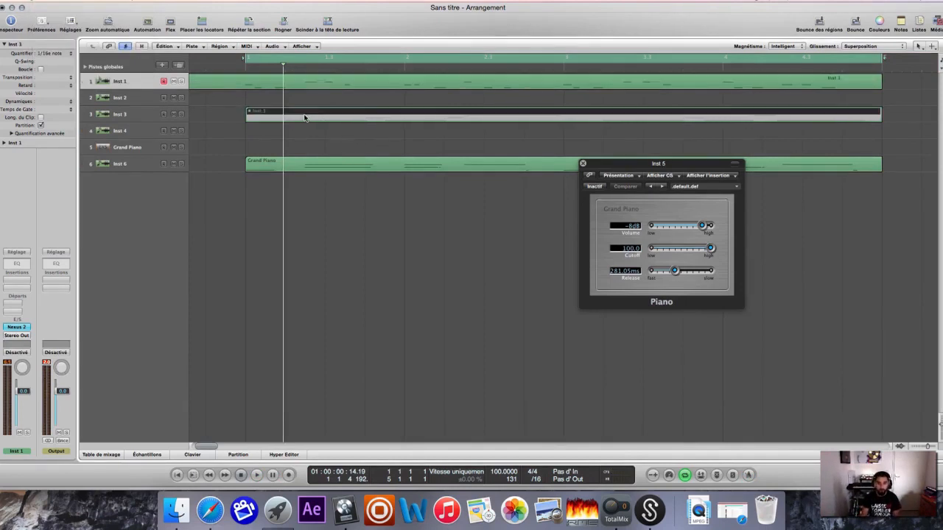
{"action": "key", "text": "Delete"}
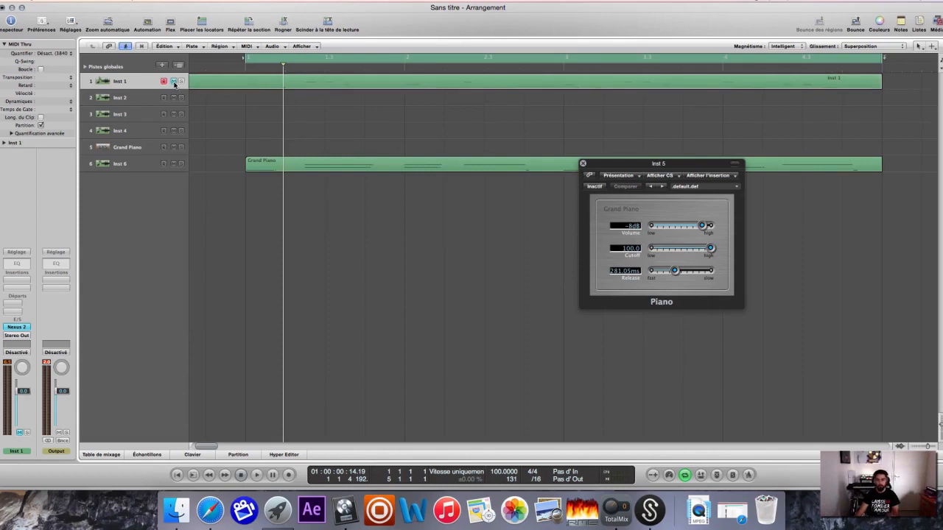
{"action": "key", "text": "space"}
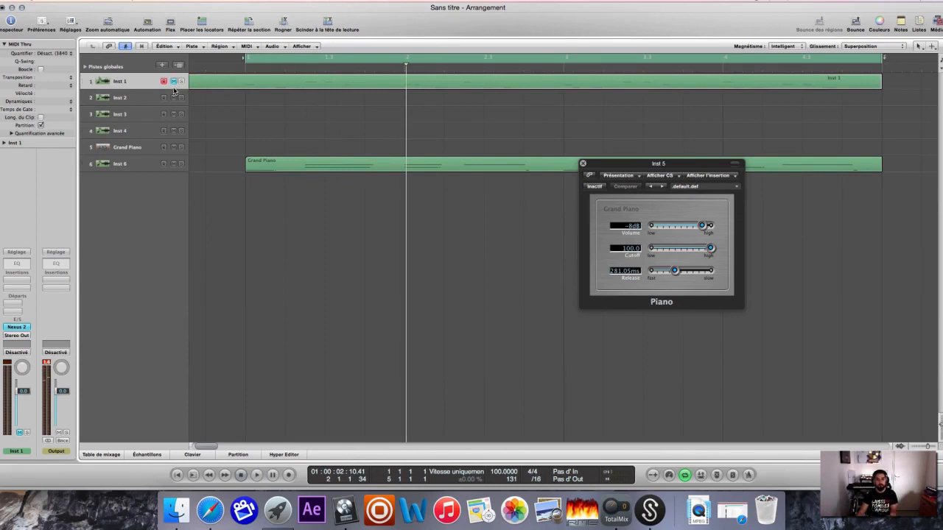
{"action": "left_click", "coordinate": [174, 82]}
{"action": "key", "text": "space"}
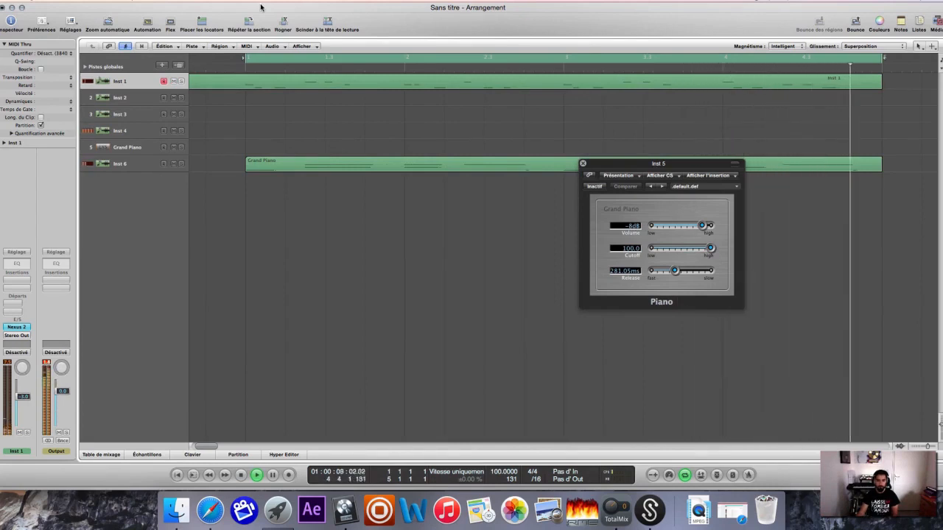
Move the new Inst 1 melody region onto the Inst 2 track and transpose all its notes down one octave.
{"action": "left_click_drag", "start_coordinate": [258, 83], "coordinate": [257, 95]}
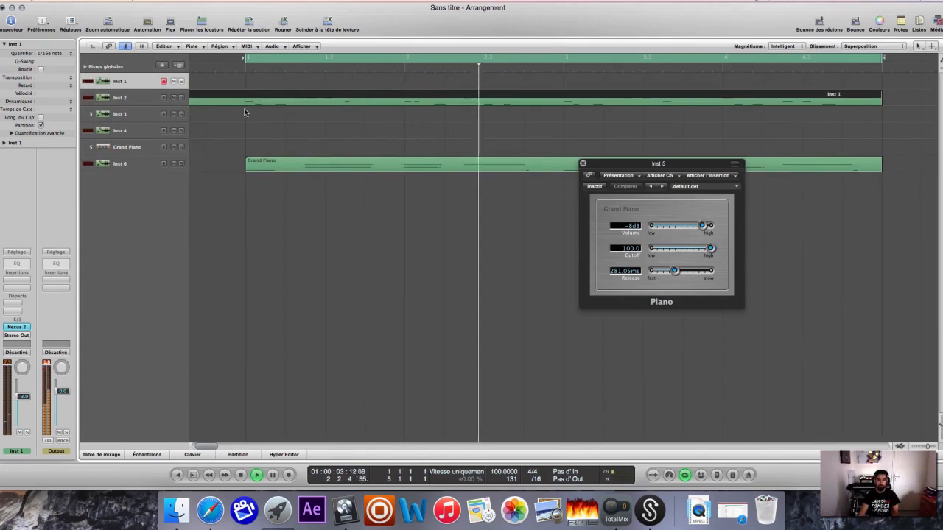
{"action": "left_click", "coordinate": [120, 104]}
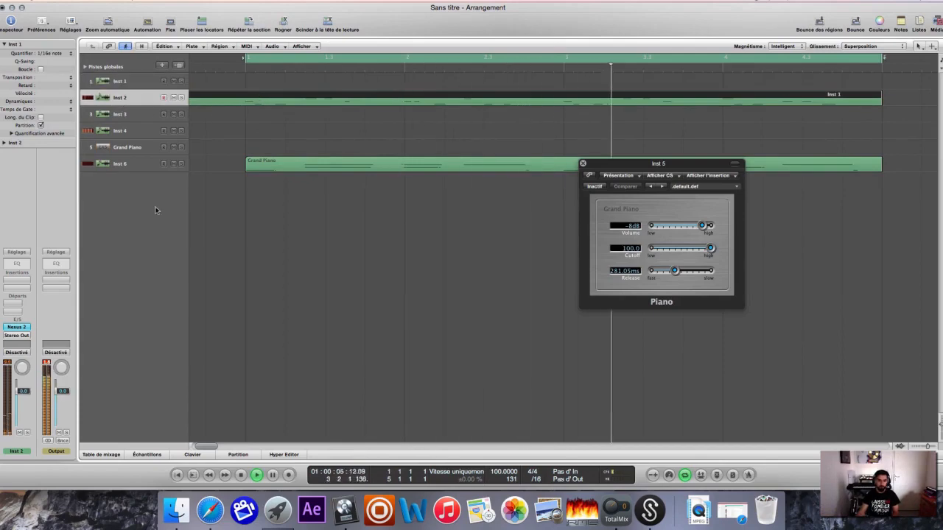
{"action": "double_click", "coordinate": [235, 103]}
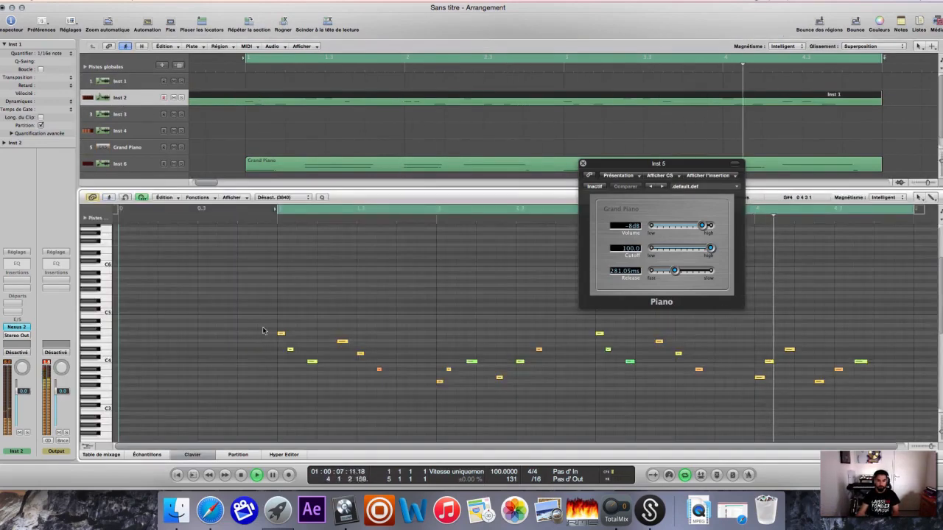
{"action": "left_click_drag", "start_coordinate": [311, 364], "coordinate": [313, 414]}
{"action": "left_click", "coordinate": [311, 349]}
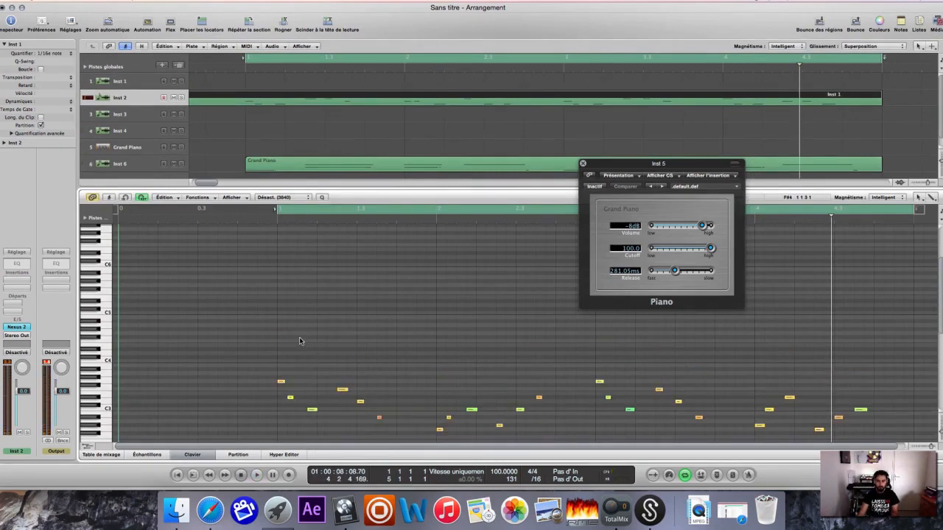
Open the Nexus 2 instrument on Inst 2 during playback and slightly adjust its master filter cutoff.
{"action": "key", "text": "space"}
{"action": "double_click", "coordinate": [15, 328]}
{"action": "left_click_drag", "start_coordinate": [410, 276], "coordinate": [406, 284]}
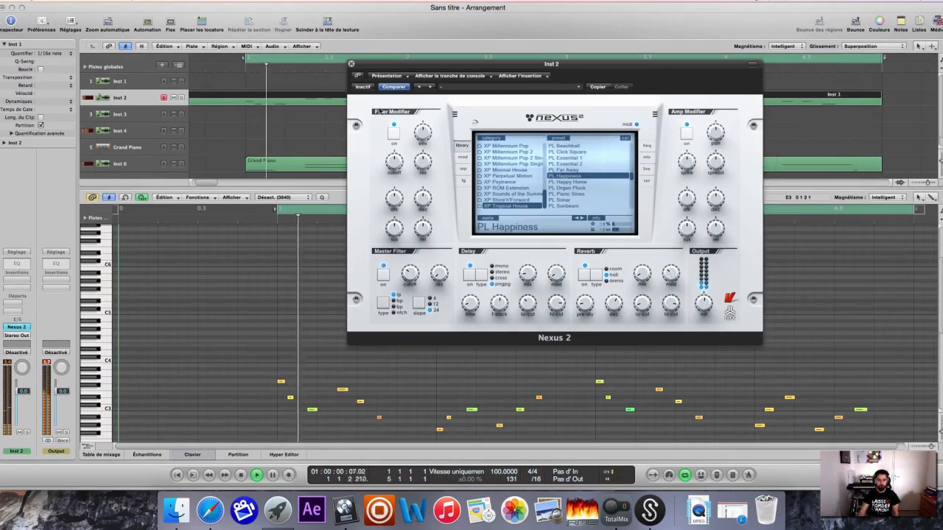
Close the Inst 2 instrument and note editor, and load the XP Hollywood preset ST Chamber Ensemble in Nexus 2 on the Inst 1 track.
{"action": "left_click", "coordinate": [350, 65]}
{"action": "key", "text": "p"}
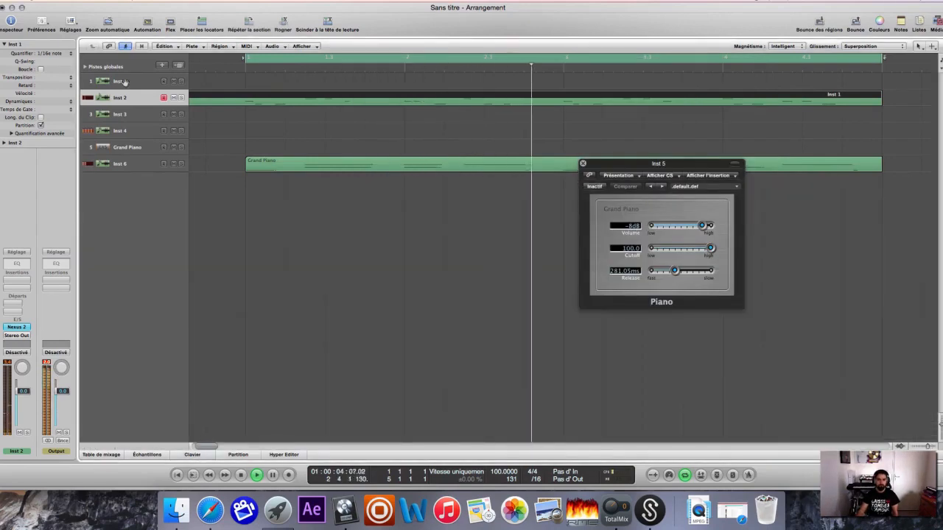
{"action": "left_click", "coordinate": [123, 82]}
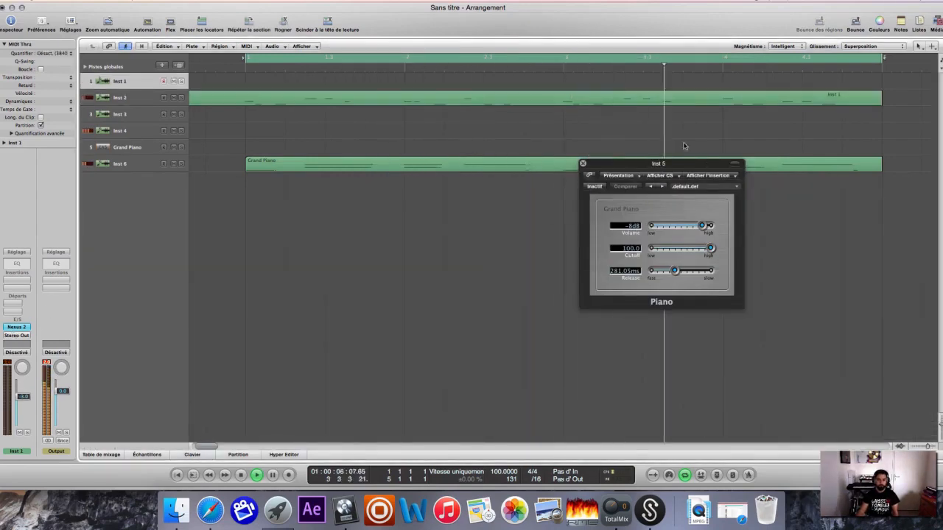
{"action": "left_click", "coordinate": [16, 327]}
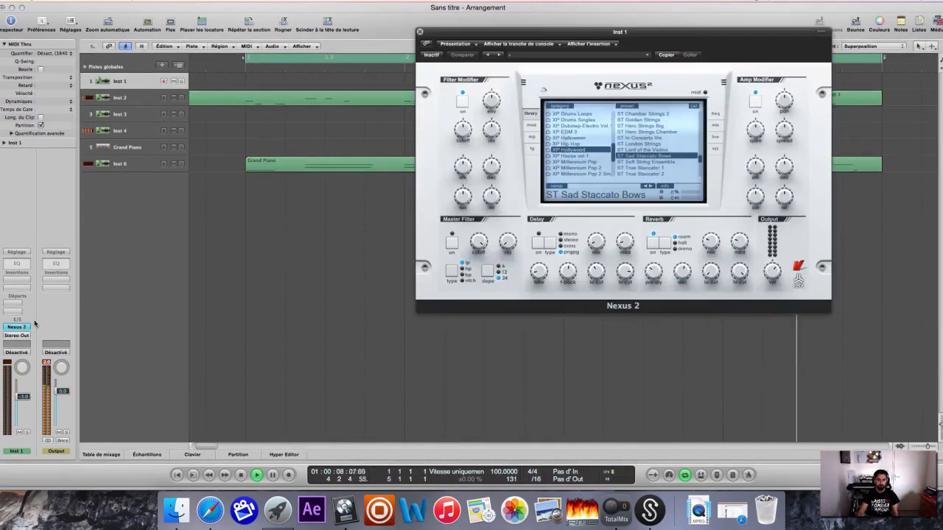
{"action": "scroll", "coordinate": [659, 128], "scroll_direction": "up", "scroll_amount": 2}
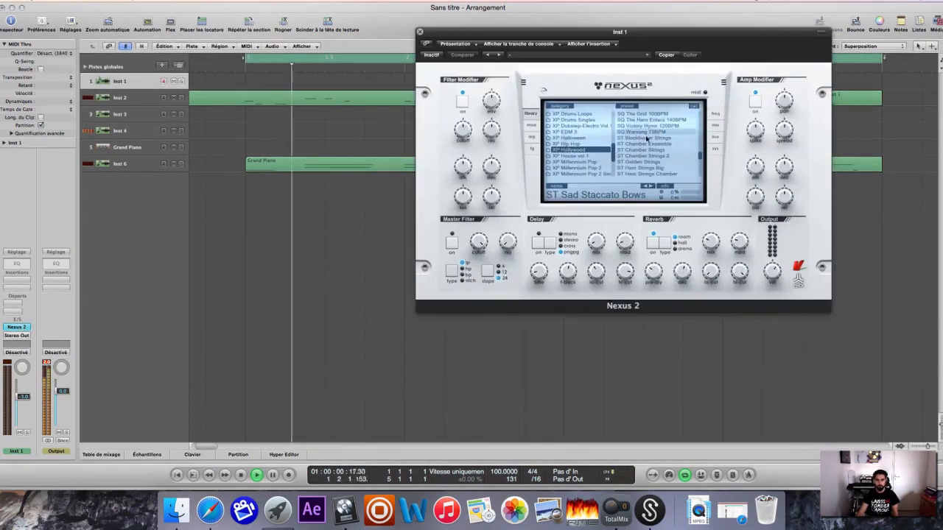
{"action": "left_click", "coordinate": [643, 143]}
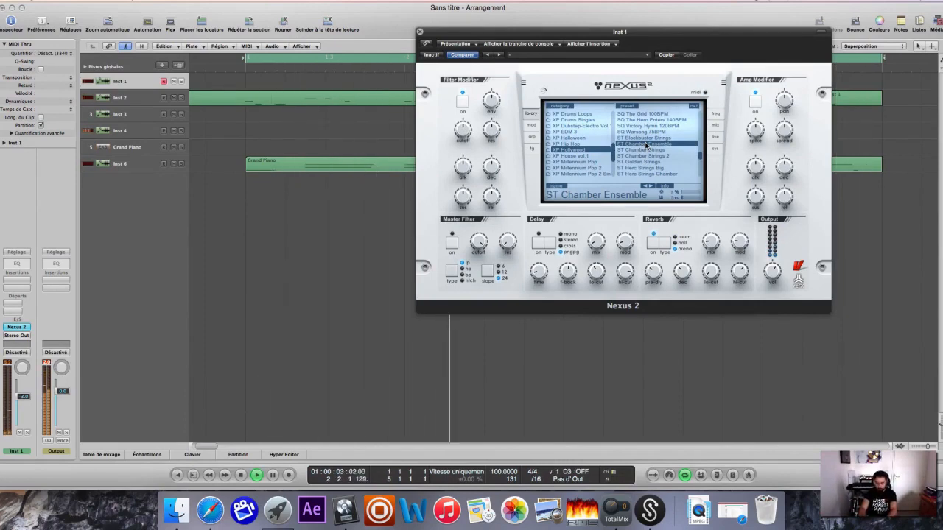
Record a four-bar string chord part on the Inst 1 track and quantize the region to 1/16 note.
{"action": "key", "text": "r"}
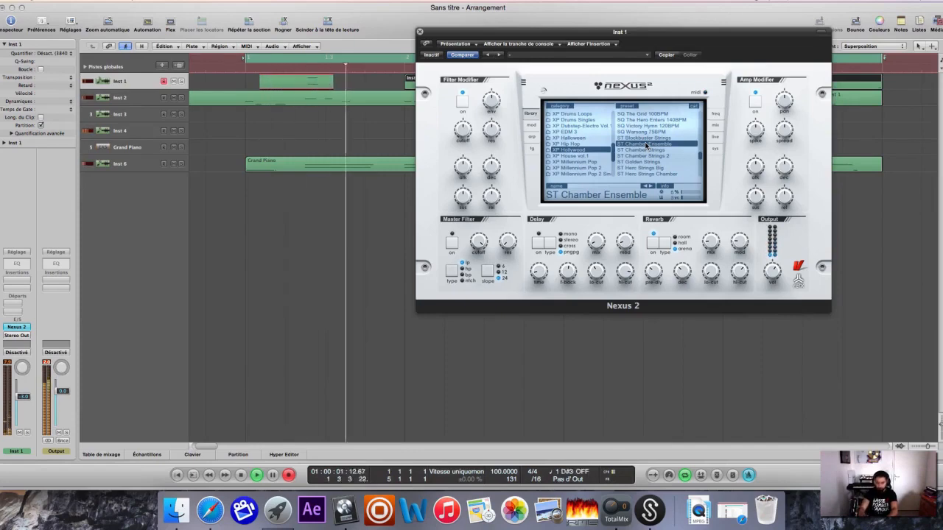
{"action": "key", "text": "space"}
{"action": "left_click", "coordinate": [420, 33]}
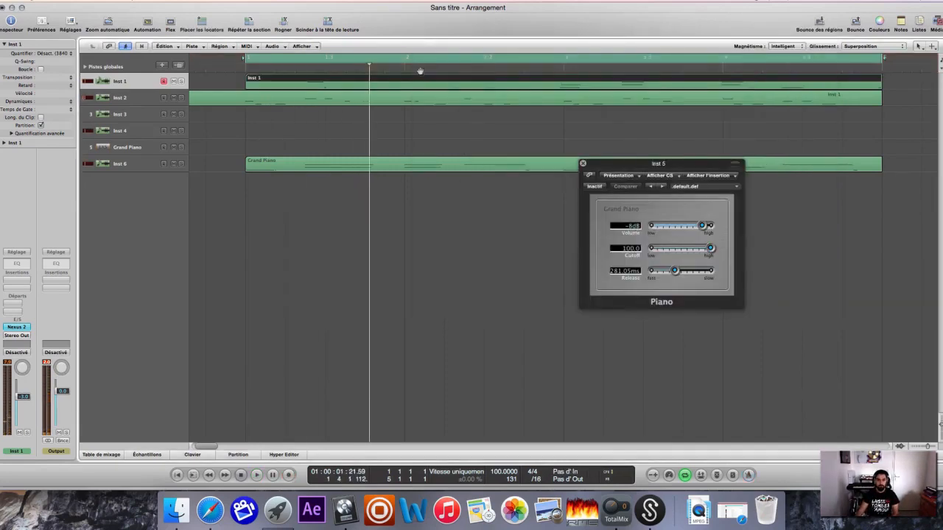
{"action": "double_click", "coordinate": [418, 81]}
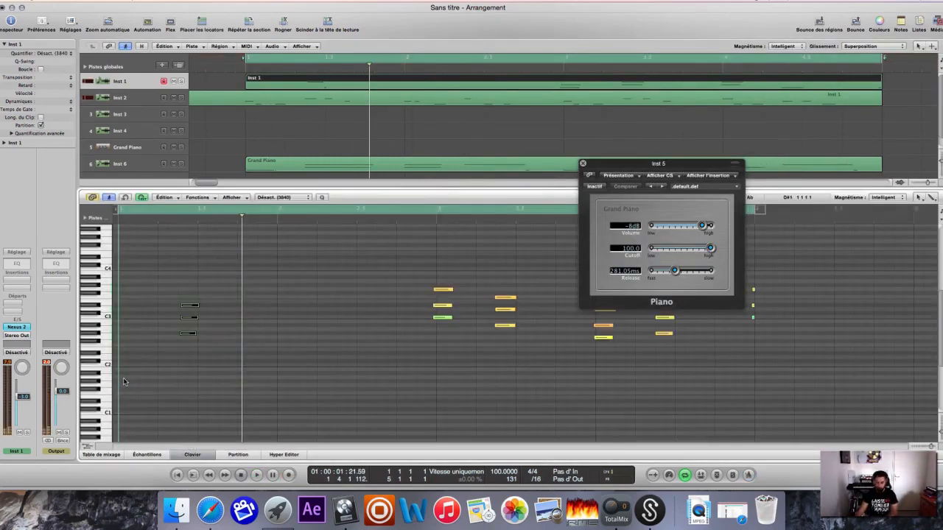
{"action": "left_click", "coordinate": [58, 52]}
{"action": "left_click", "coordinate": [57, 10]}
Replace the lone chord in bar 1 of the Inst 1 region with a copy of the chords from bars 3 and 4.
{"action": "left_click_drag", "start_coordinate": [400, 233], "coordinate": [747, 379]}
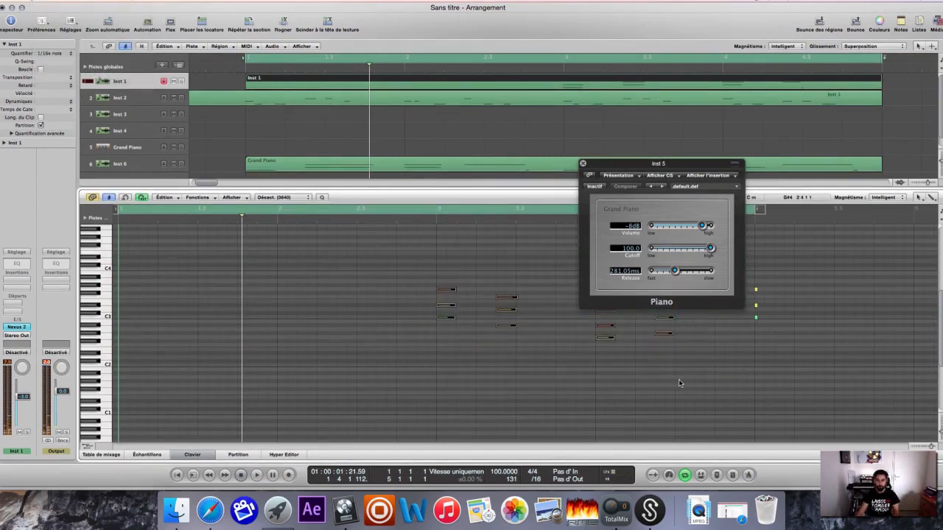
{"action": "left_click_drag", "start_coordinate": [132, 219], "coordinate": [120, 218]}
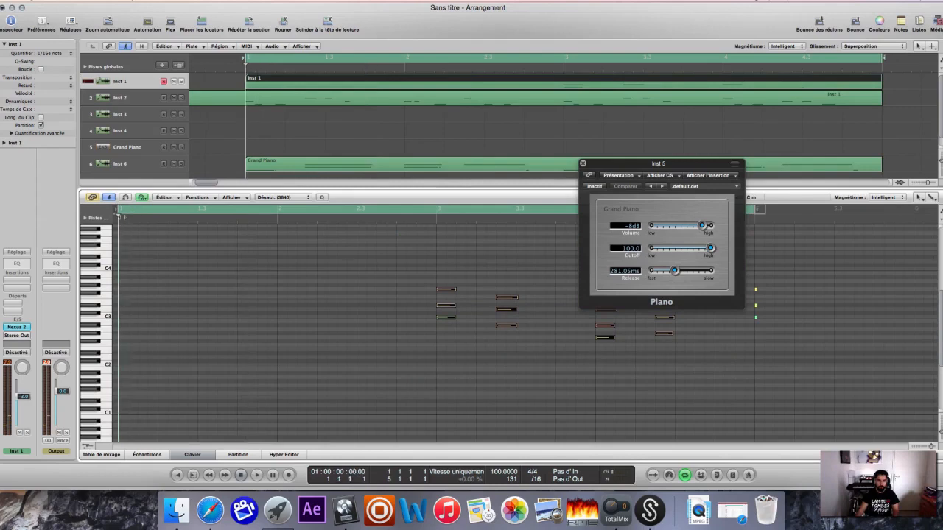
{"action": "left_click", "coordinate": [133, 231]}
{"action": "key", "text": "super+v"}
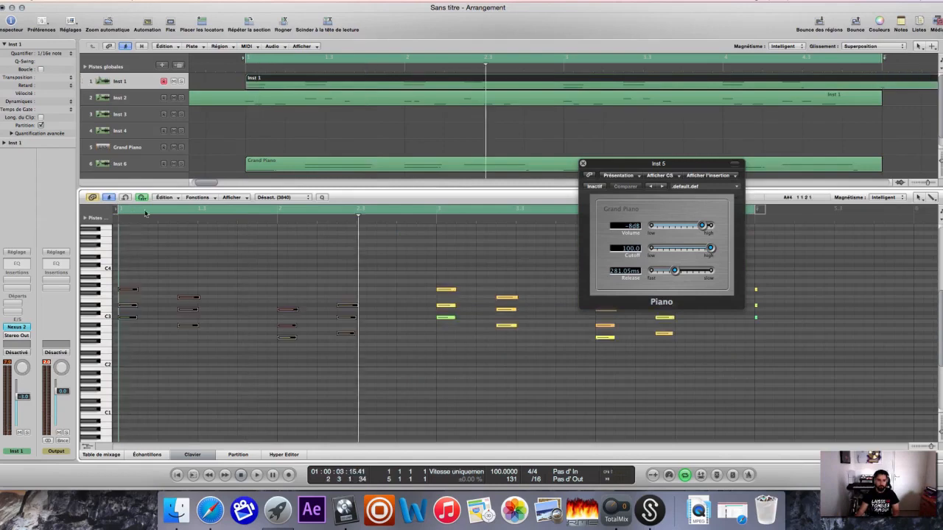
Close the note editor and the Inst 5 piano window, and play the loop from the start to check the strings.
{"action": "left_click", "coordinate": [193, 455]}
{"action": "left_click", "coordinate": [583, 164]}
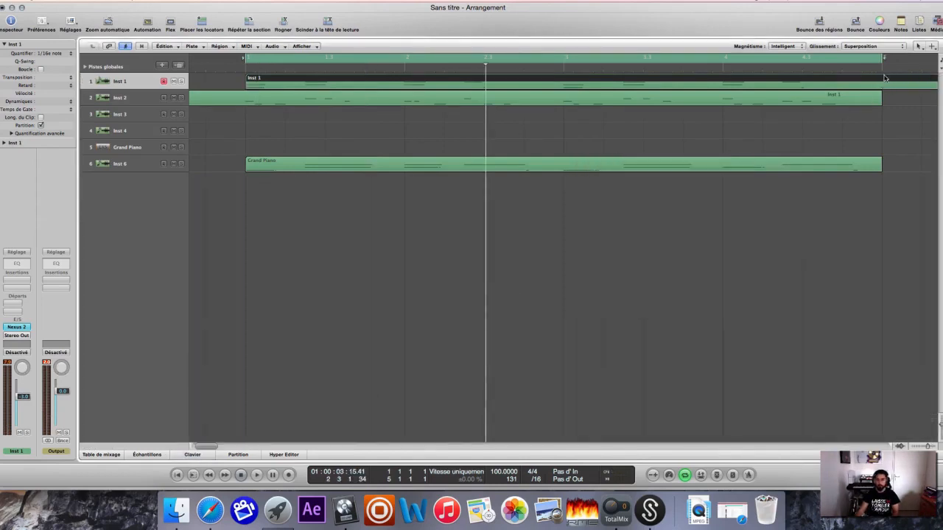
{"action": "left_click", "coordinate": [733, 130]}
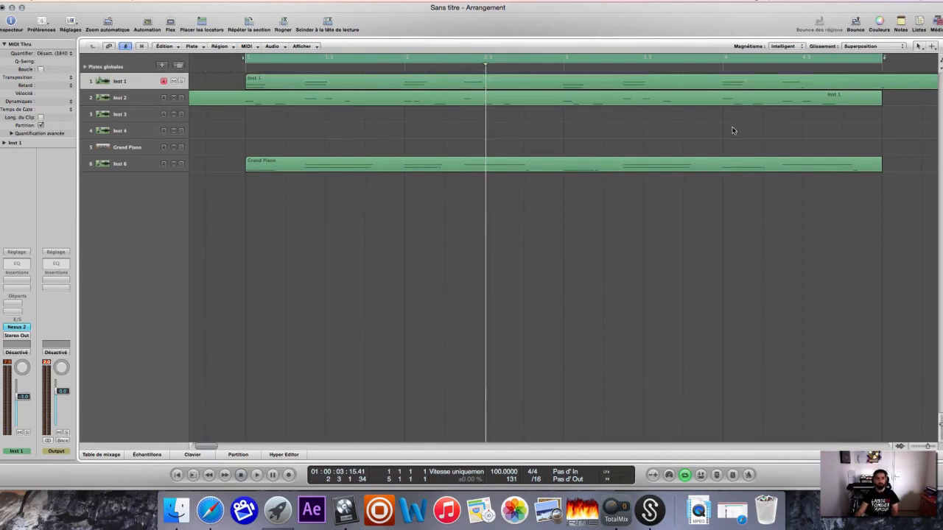
{"action": "key", "text": "Return"}
{"action": "key", "text": "space"}
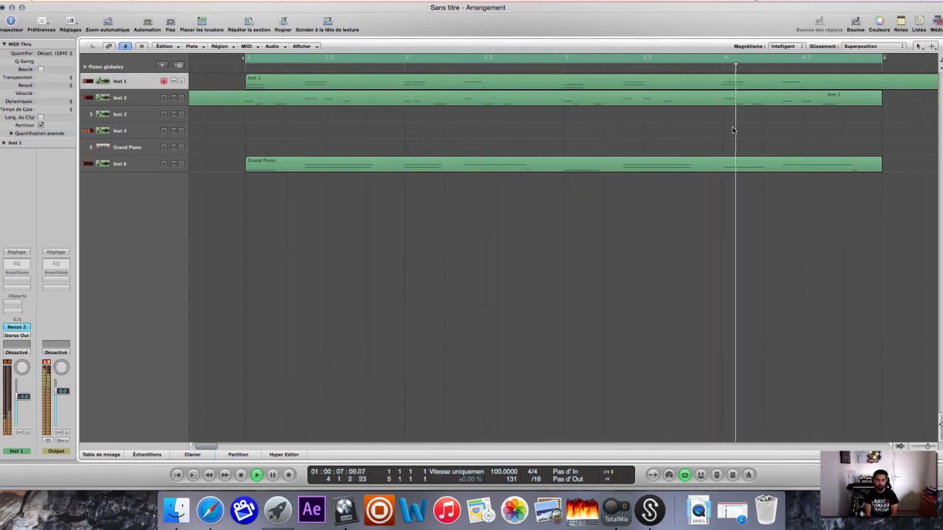
{"action": "key", "text": "space"}
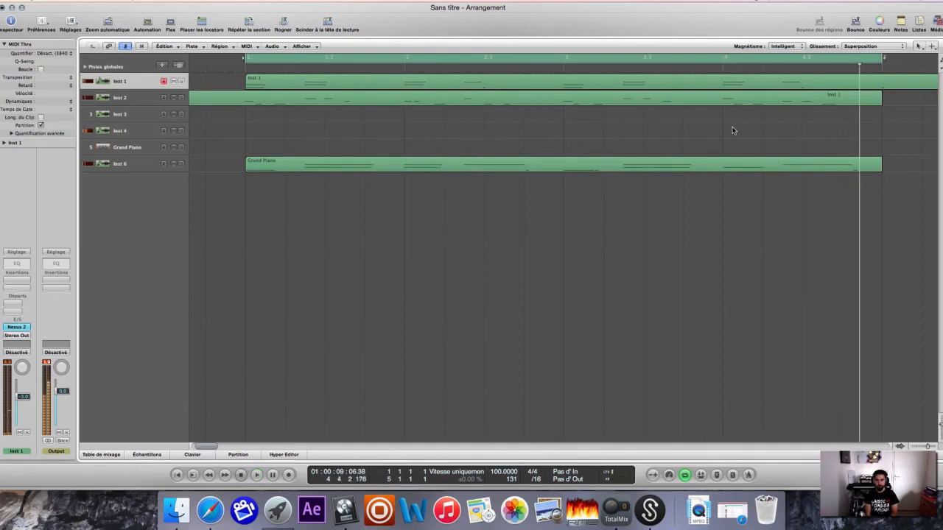